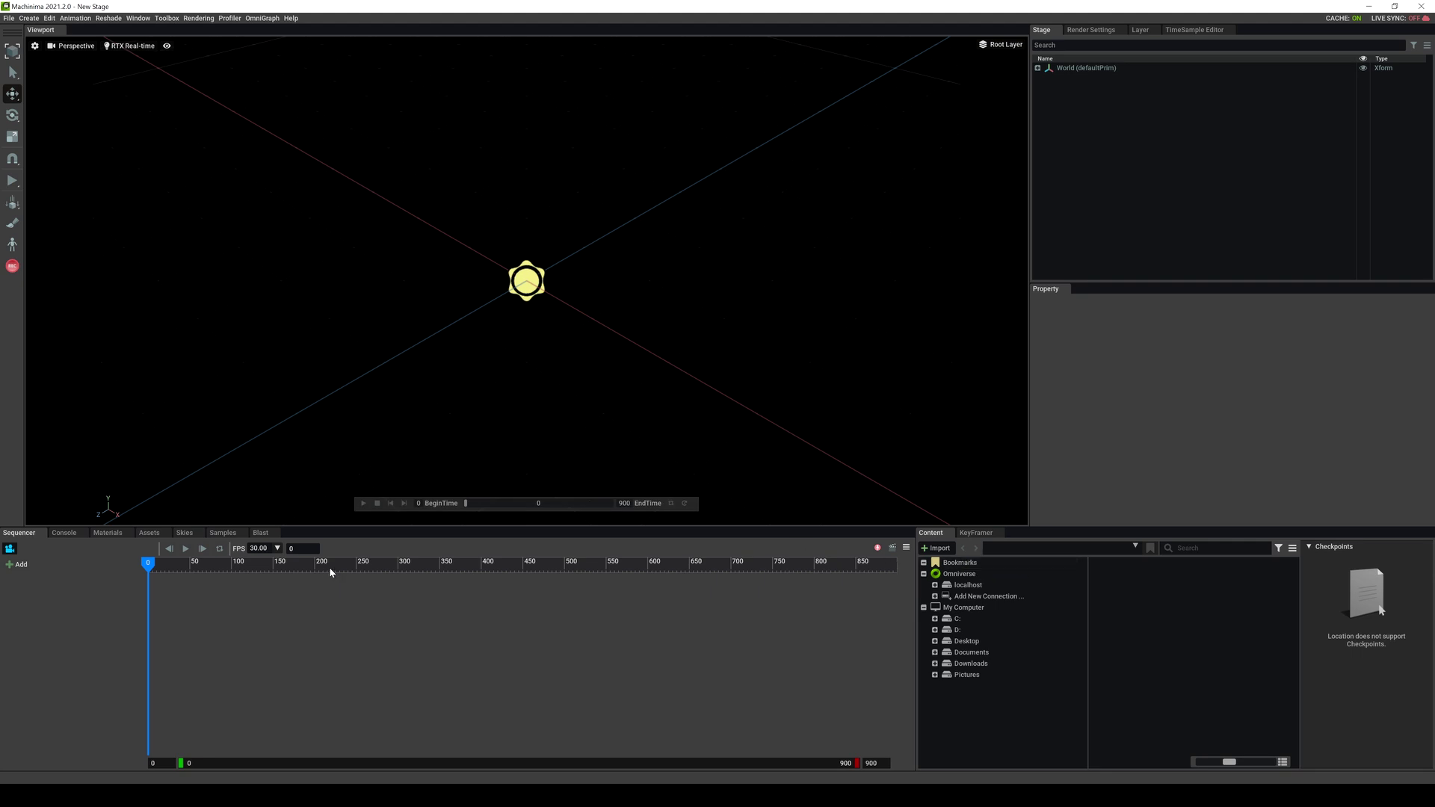
- Open the Astronaut sample scene and switch the viewport render mode to RTX Real-Time
click(223, 533)
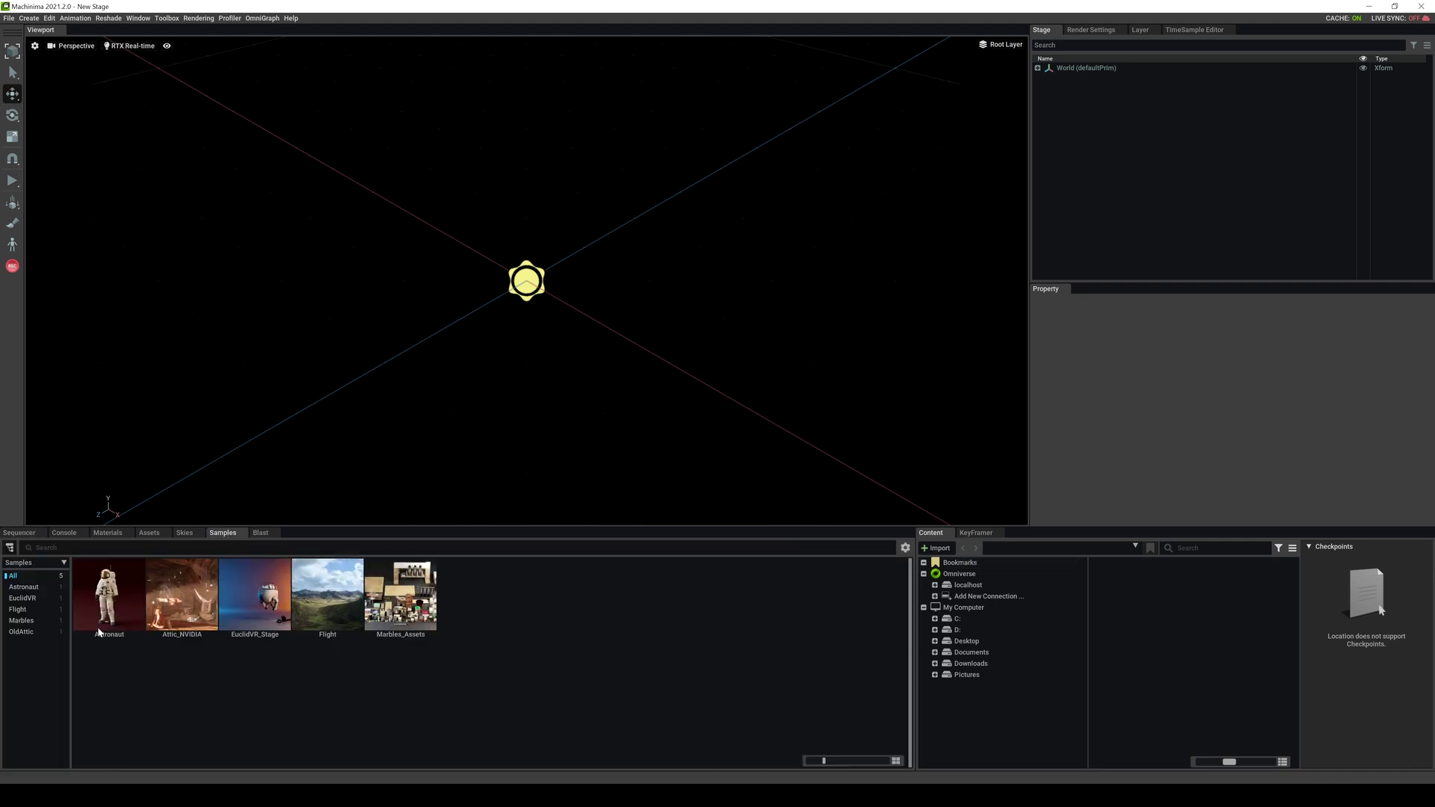
double_click(124, 591)
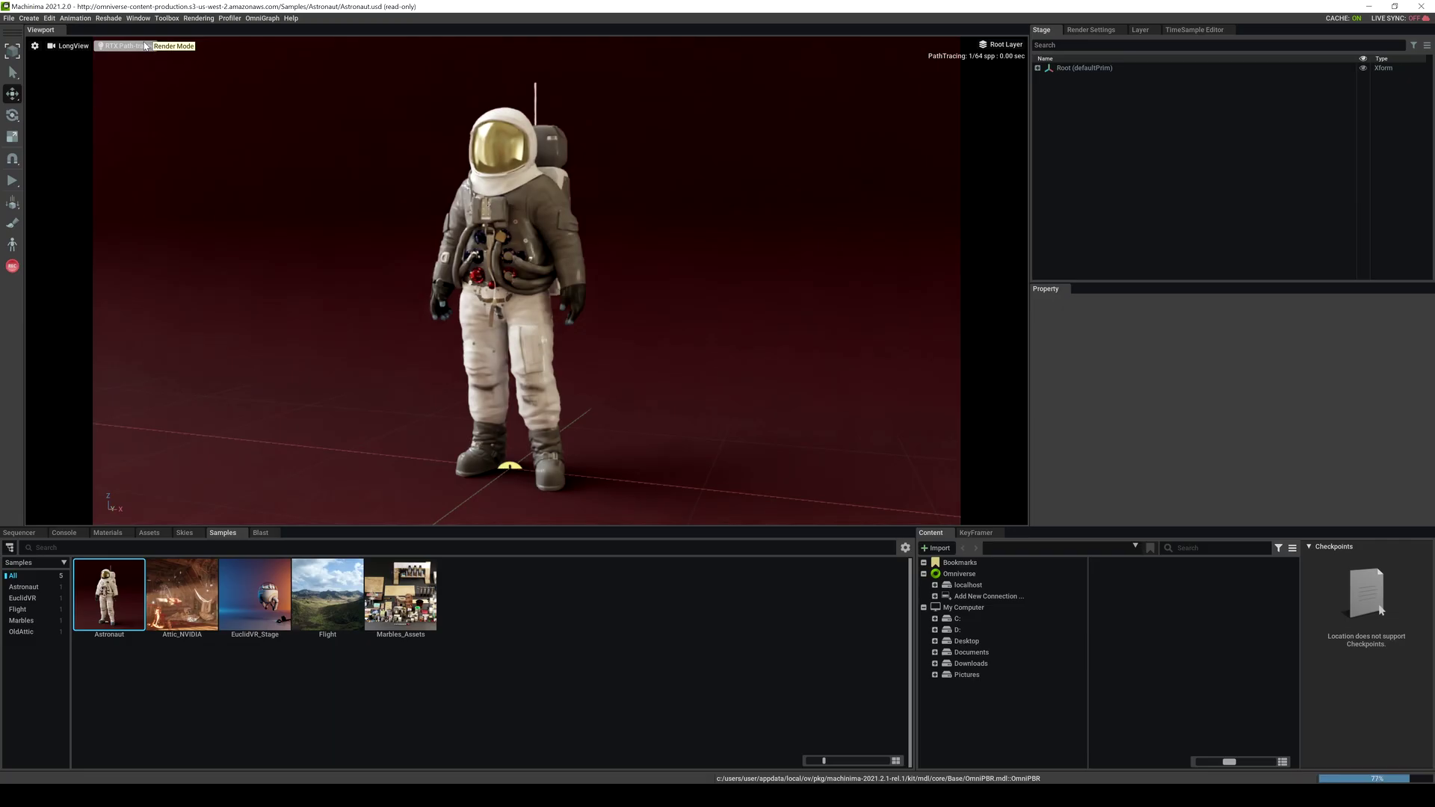
click(122, 46)
click(164, 50)
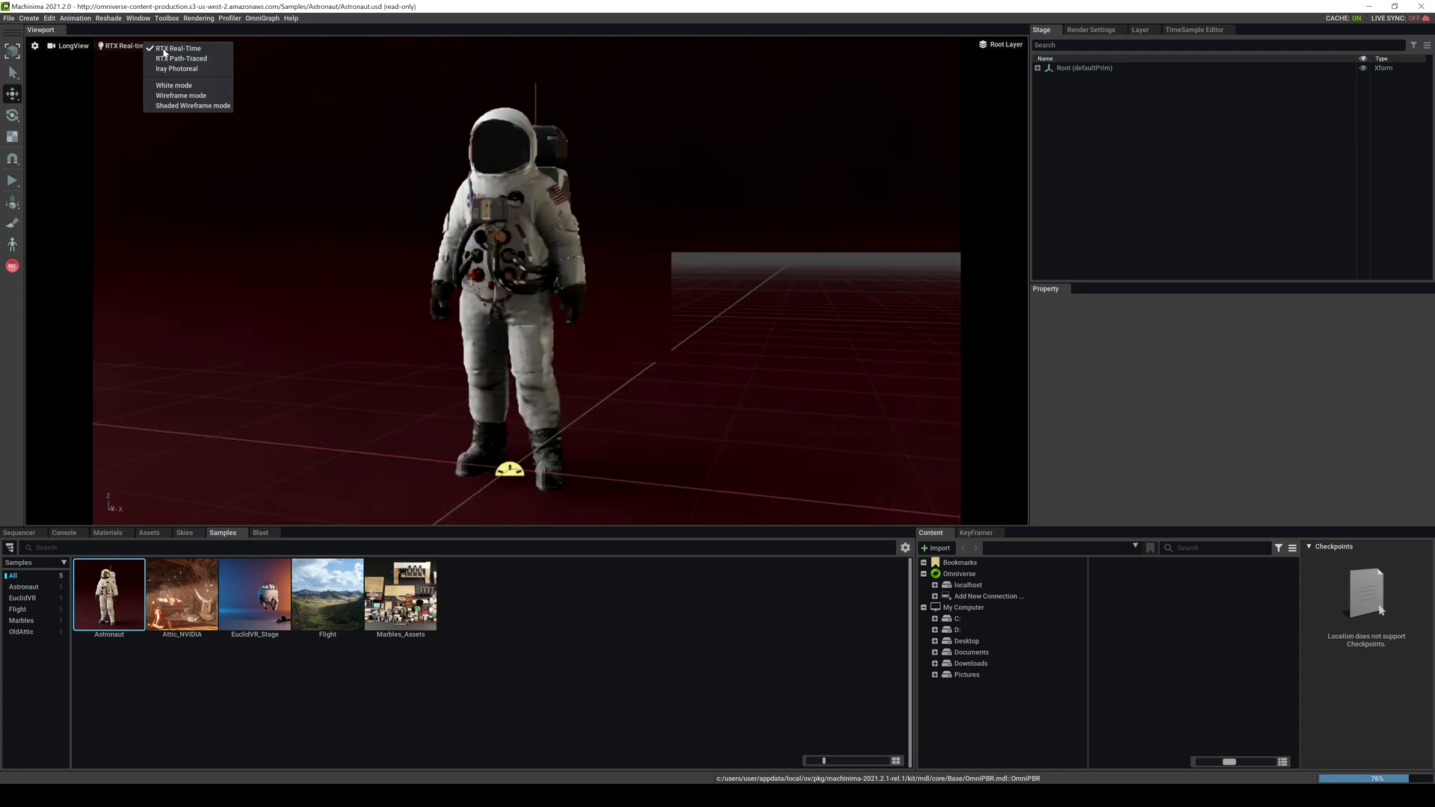
- Examine the front of the astronaut's helmet and upper body up close
right_drag(517, 222, 612, 239)
scroll(547, 222, up, 3)
key(a)
key(a)
key(w)
scroll(575, 228, up, 3)
scroll(584, 228, up, 3)
key(w)
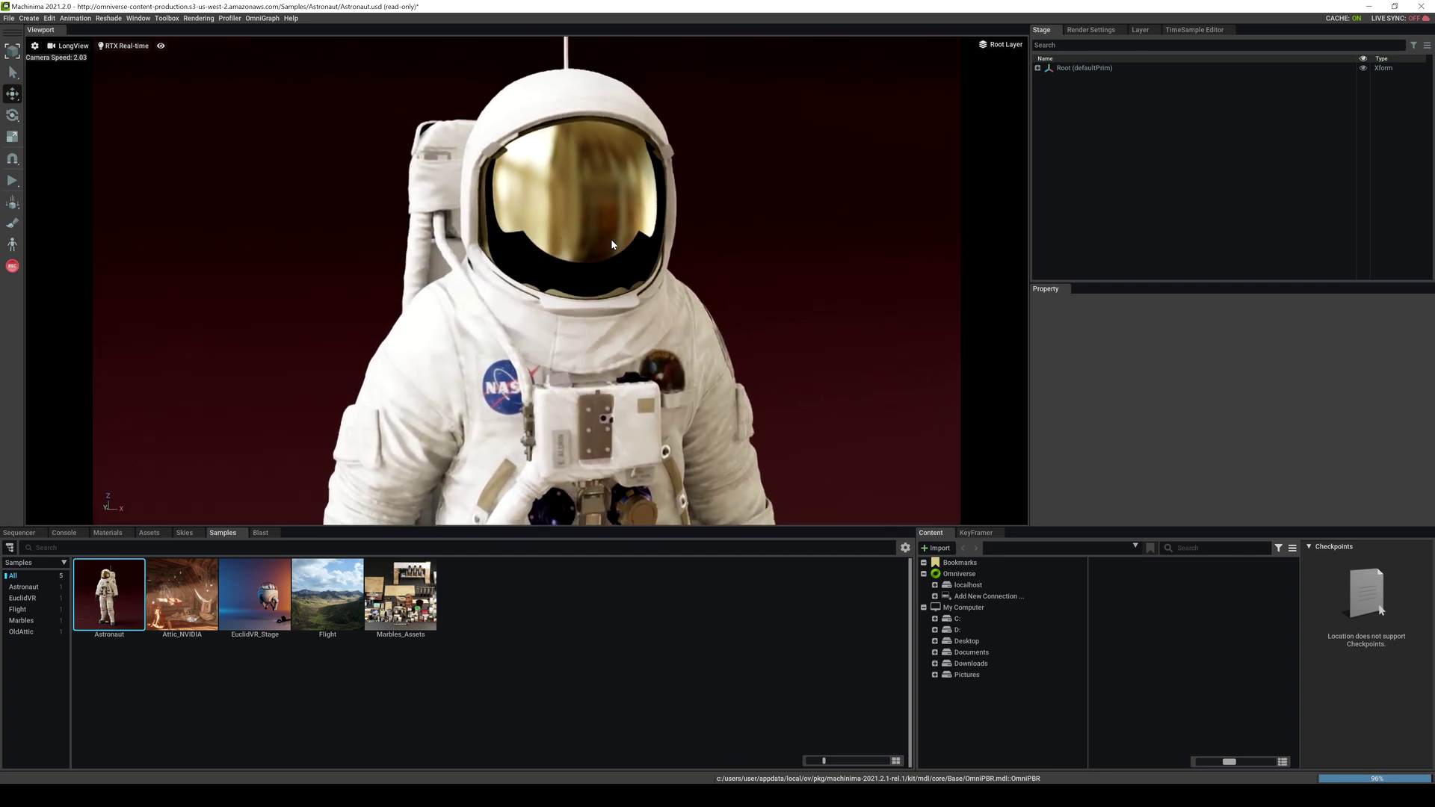
- Check the DomeLight's contribution by toggling its visibility off and on, and delete it from the stage
click(1038, 68)
click(1069, 103)
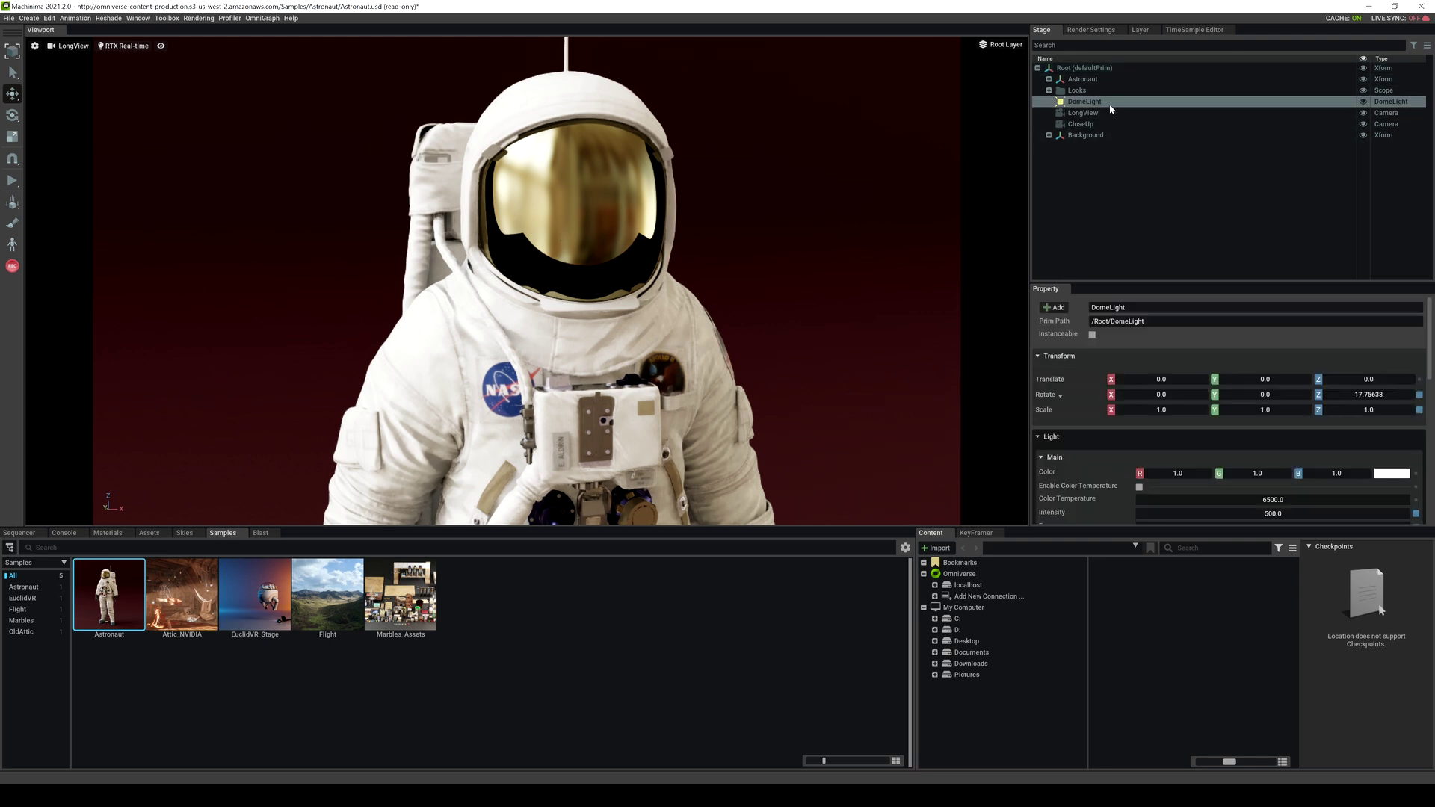
click(1364, 104)
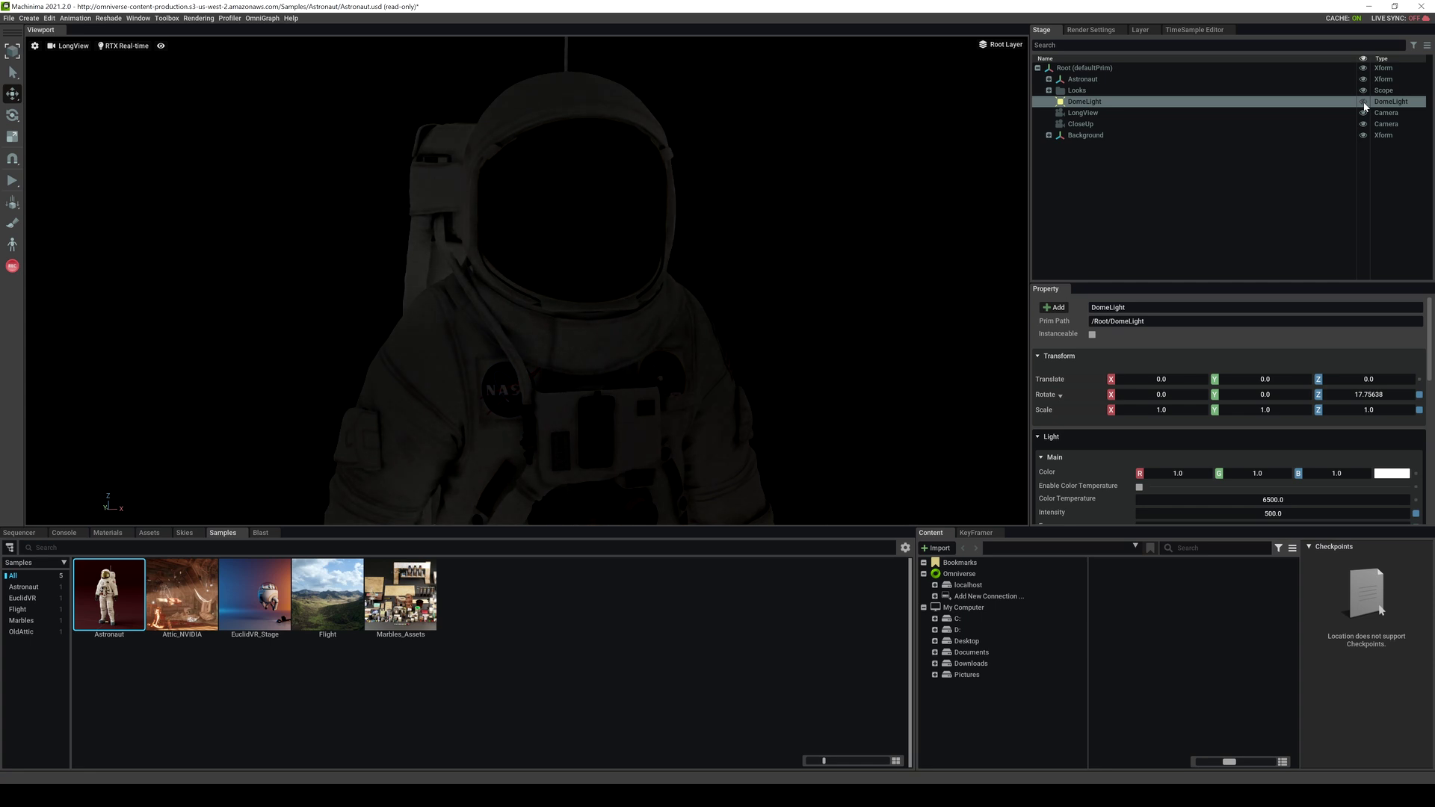
click(1363, 104)
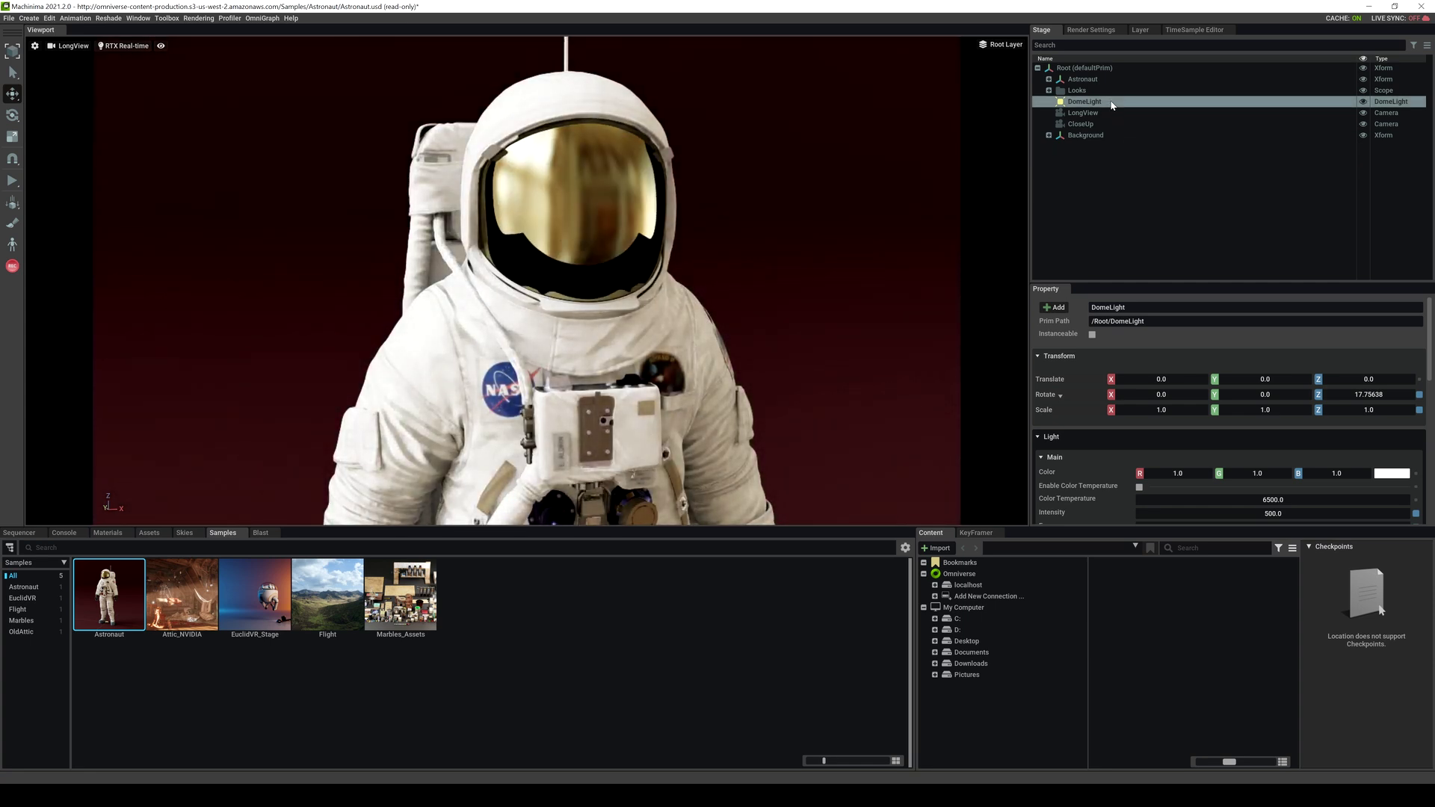
key(Delete)
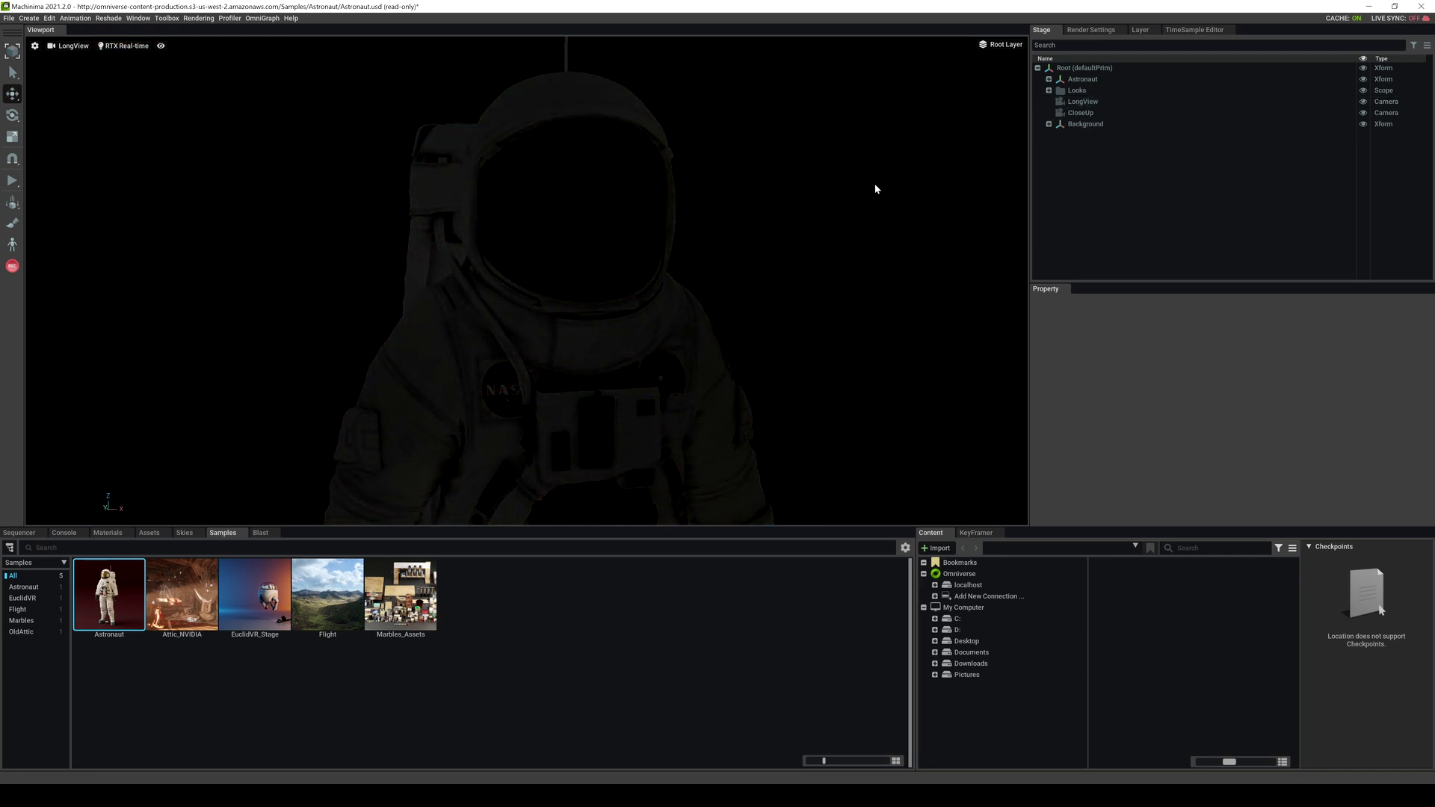
- Add a distant light to the scene and enlarge the viewport and property area to show the light's settings
click(448, 392)
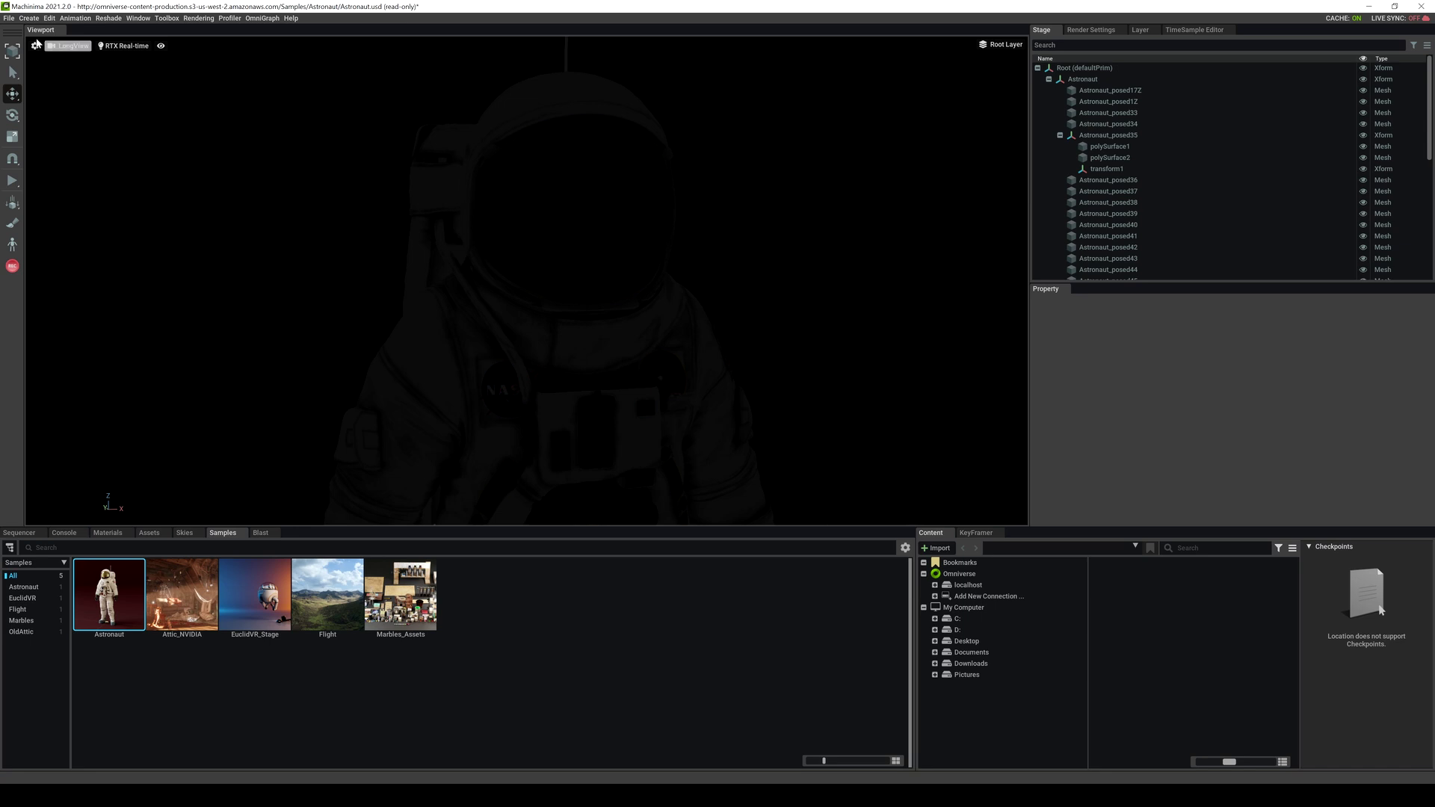
click(30, 19)
mouse_move(43, 65)
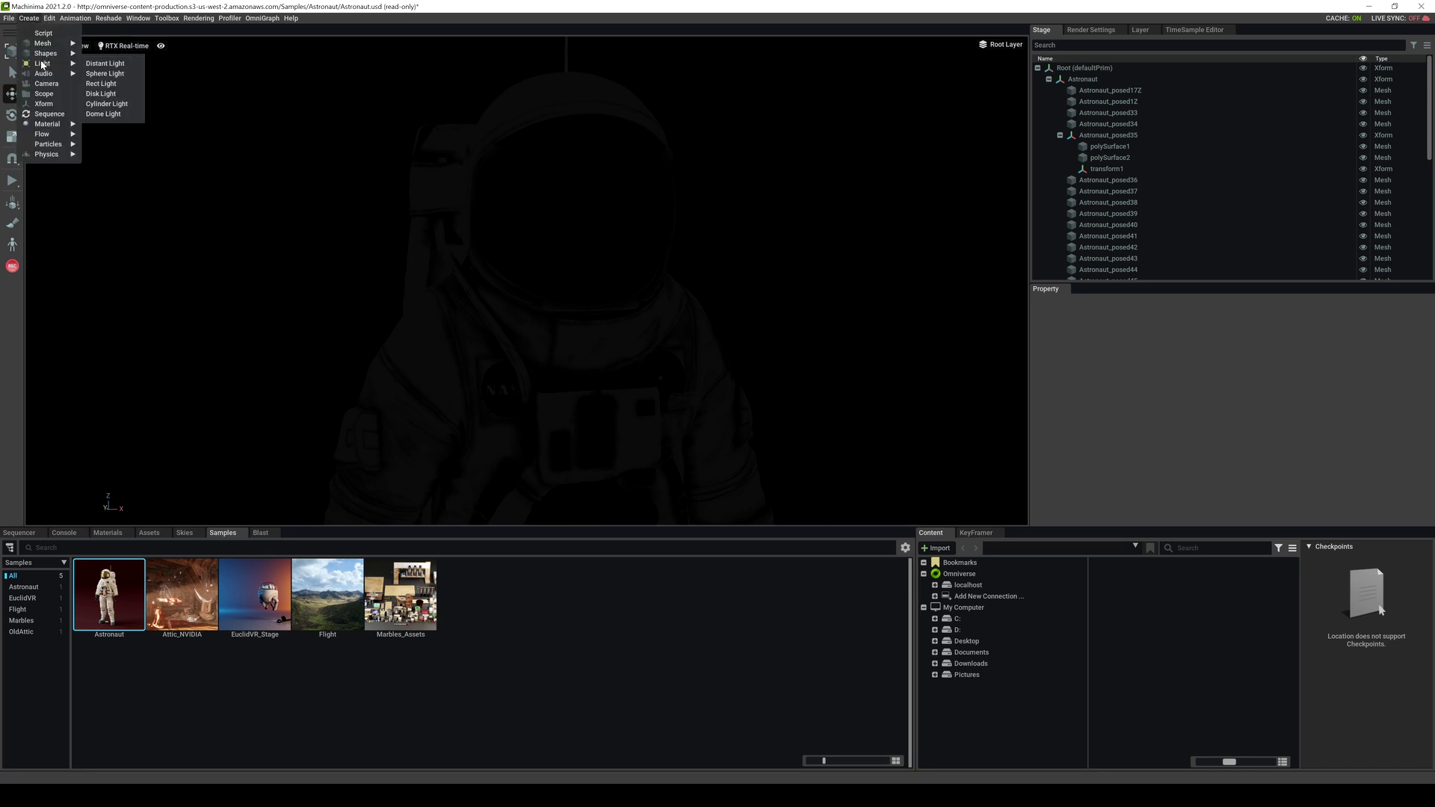
click(92, 64)
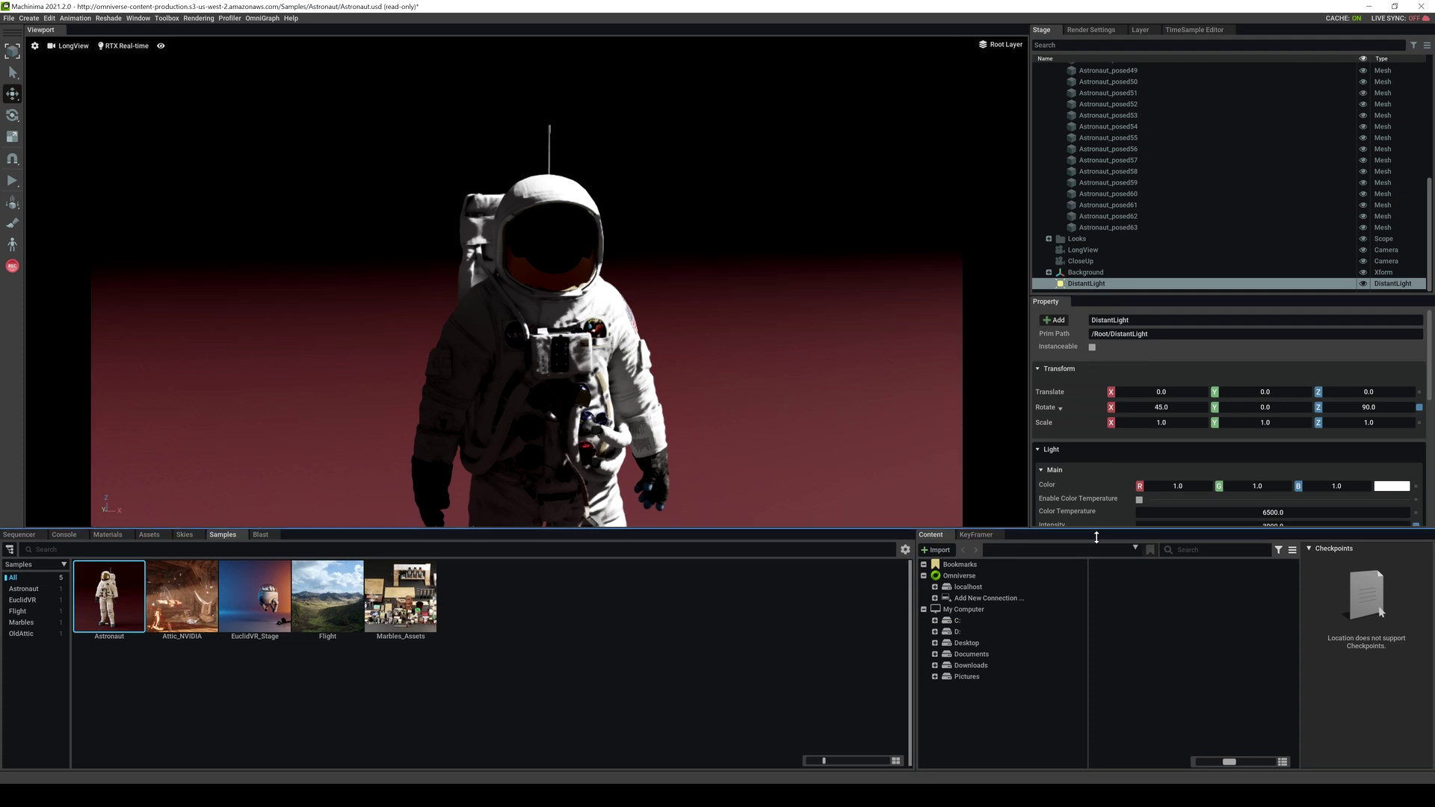
drag(1095, 531, 1102, 688)
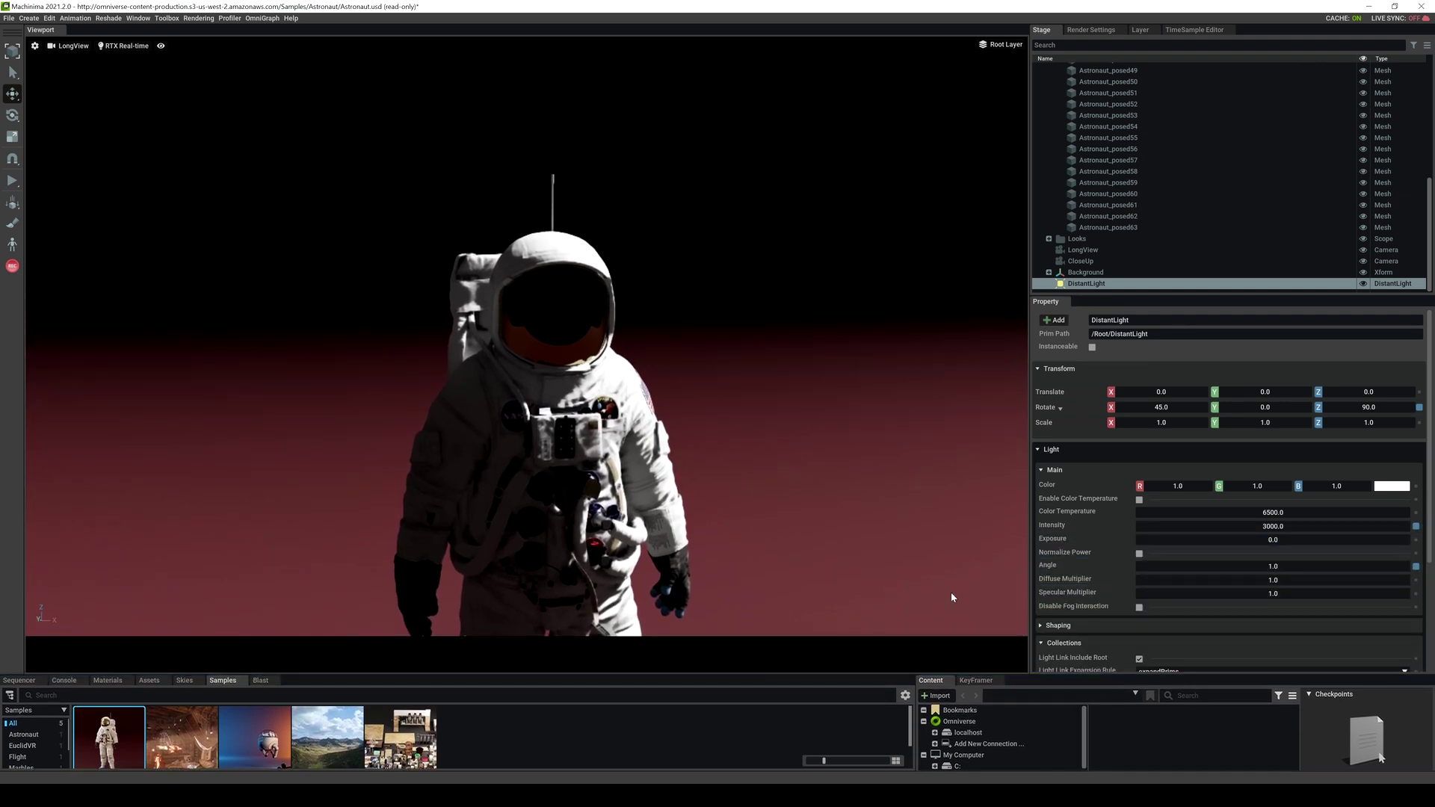
- Set the distant light's X rotation to -66 and its angle to 0.5
right_drag(951, 596, 778, 330)
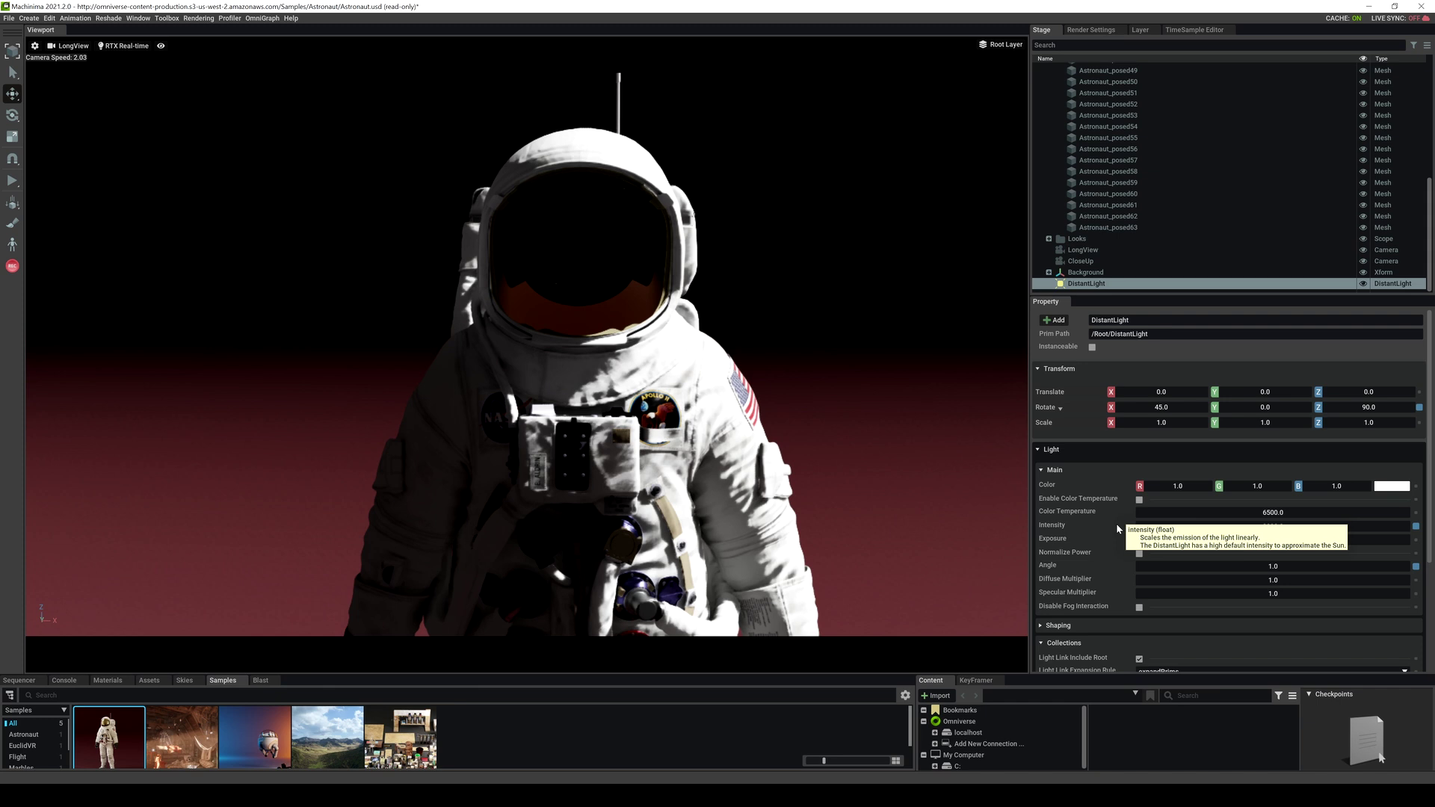
right_drag(975, 453, 1059, 324)
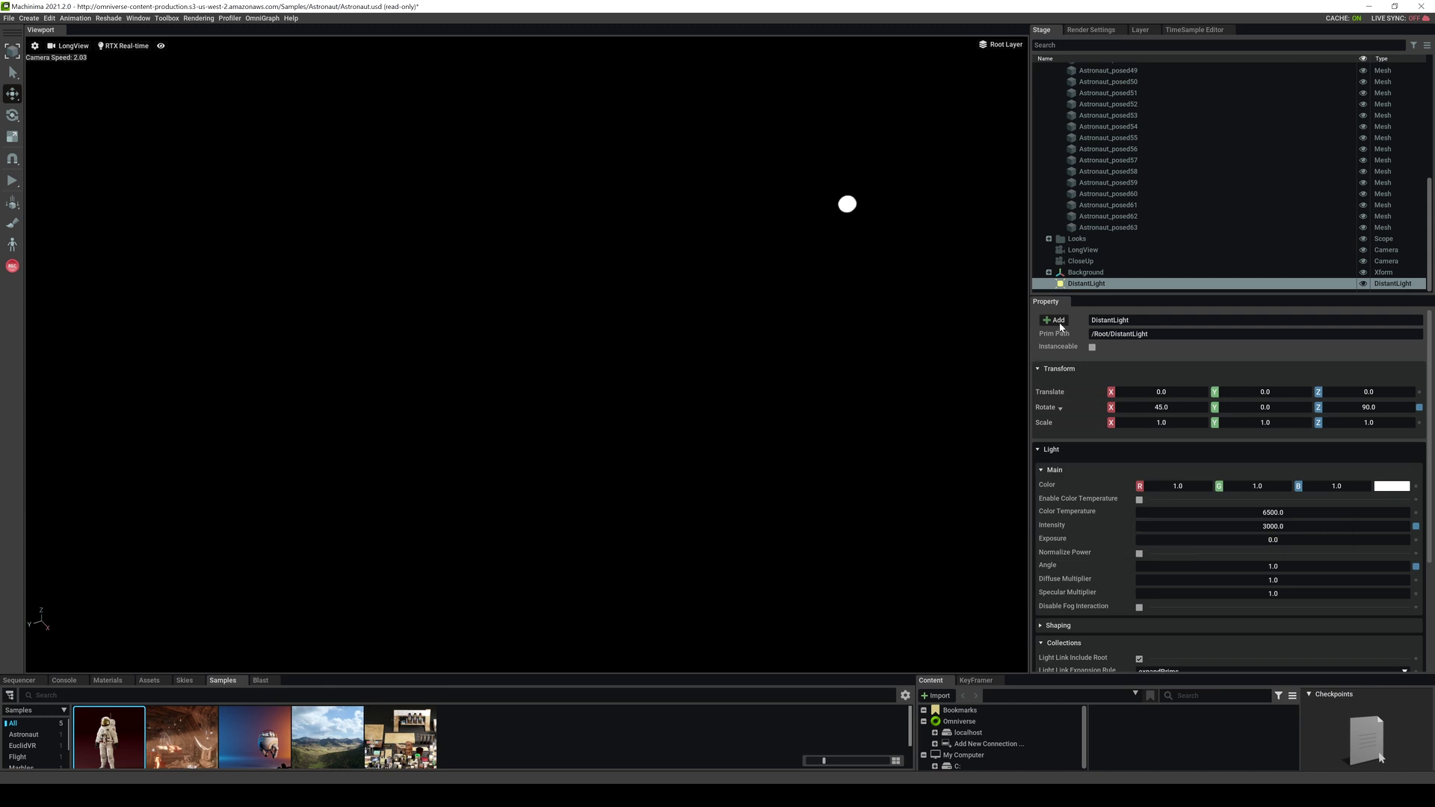
click(1096, 250)
click(1087, 283)
right_drag(871, 414, 718, 502)
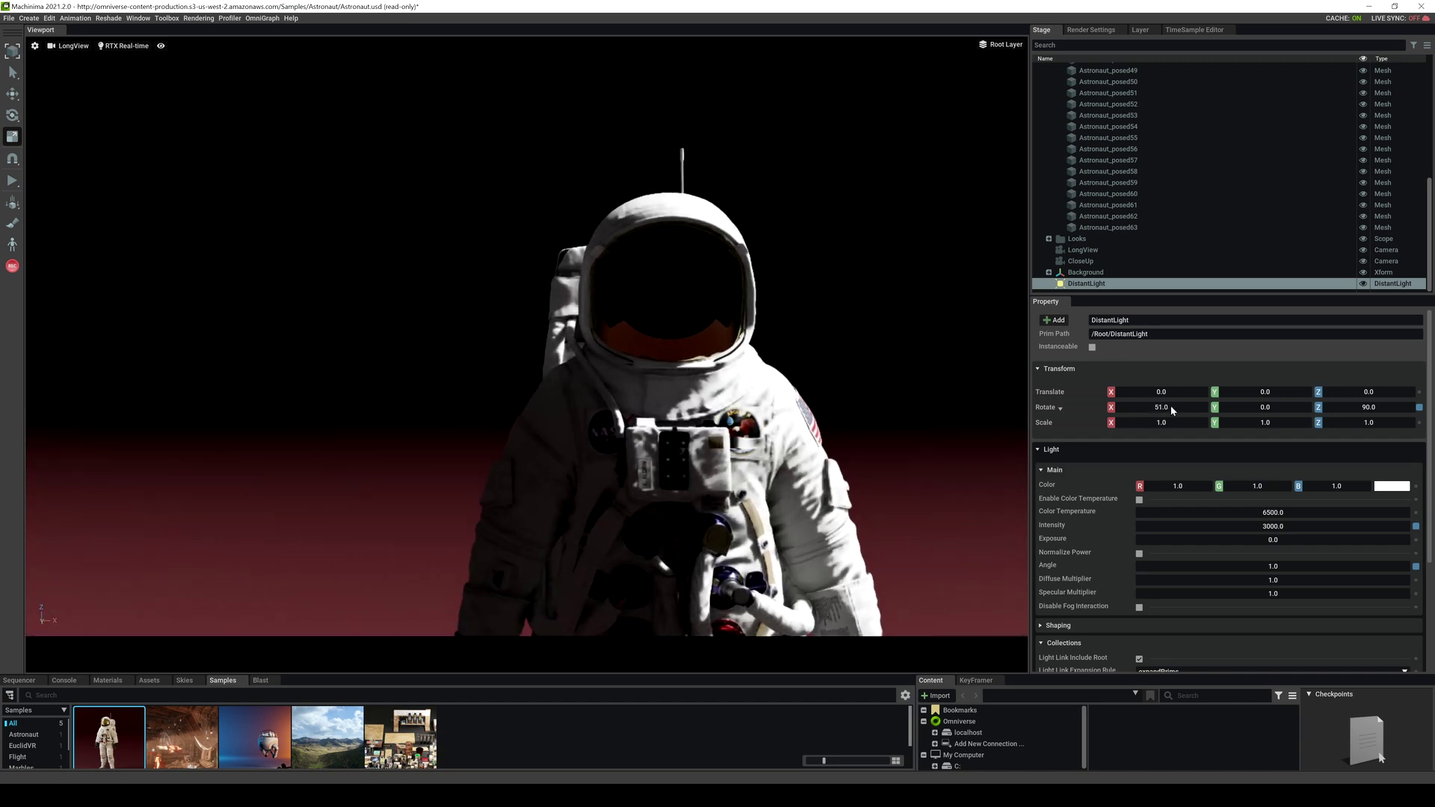
drag(1170, 407, 1122, 408)
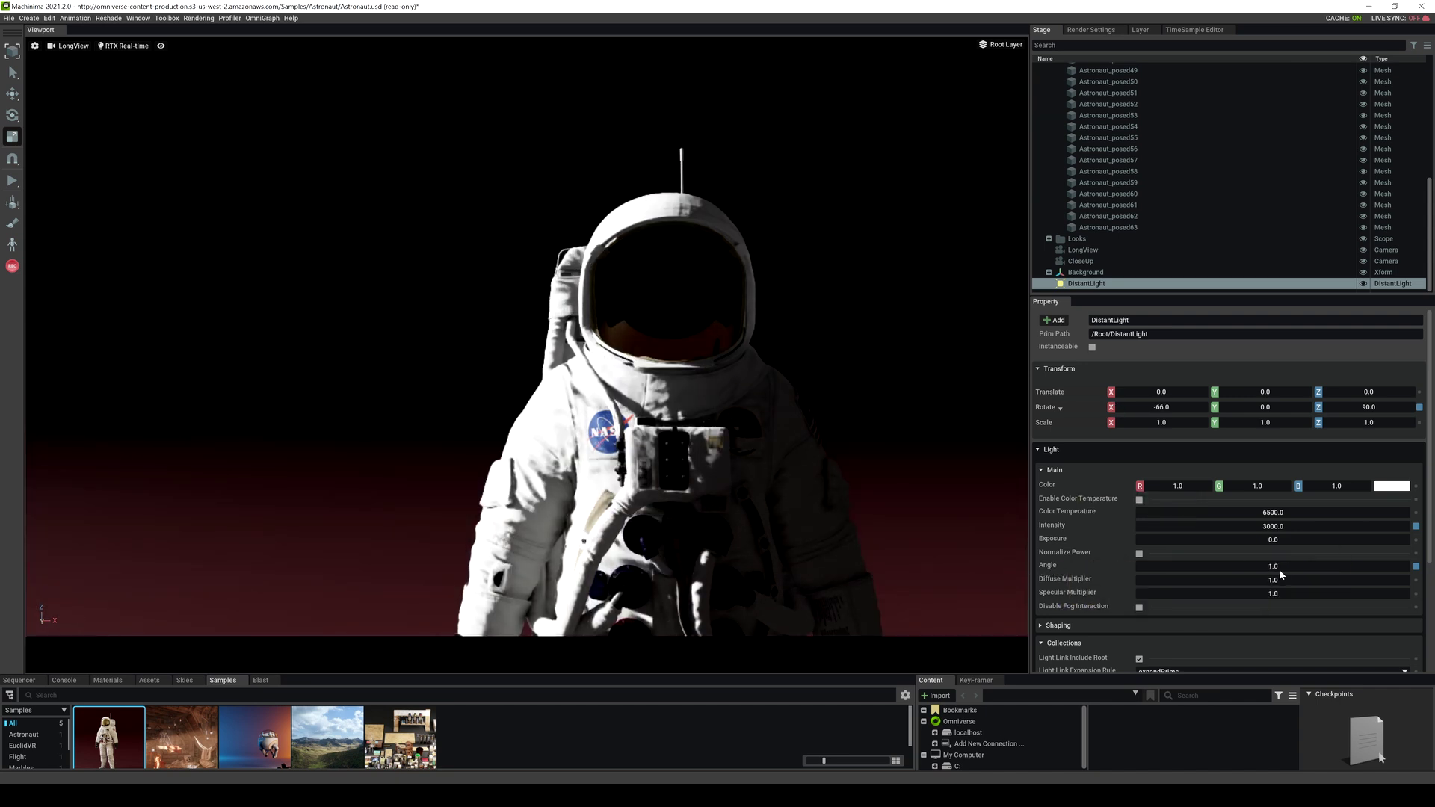
drag(1279, 570, 1253, 568)
scroll(1212, 632, down, 2)
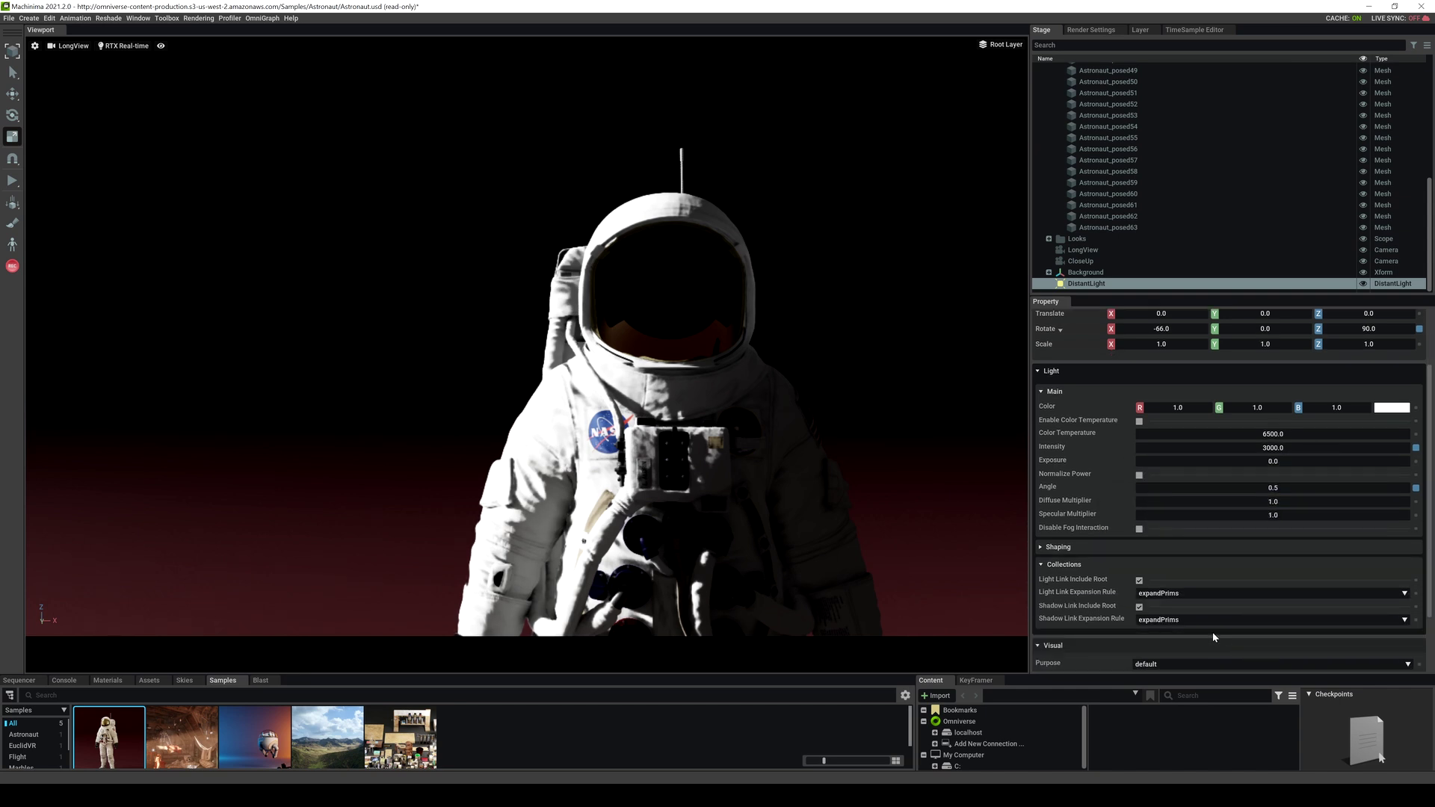
- Try several red tints as the distant light's colour and return it to white
scroll(1302, 604, up, 2)
click(1391, 485)
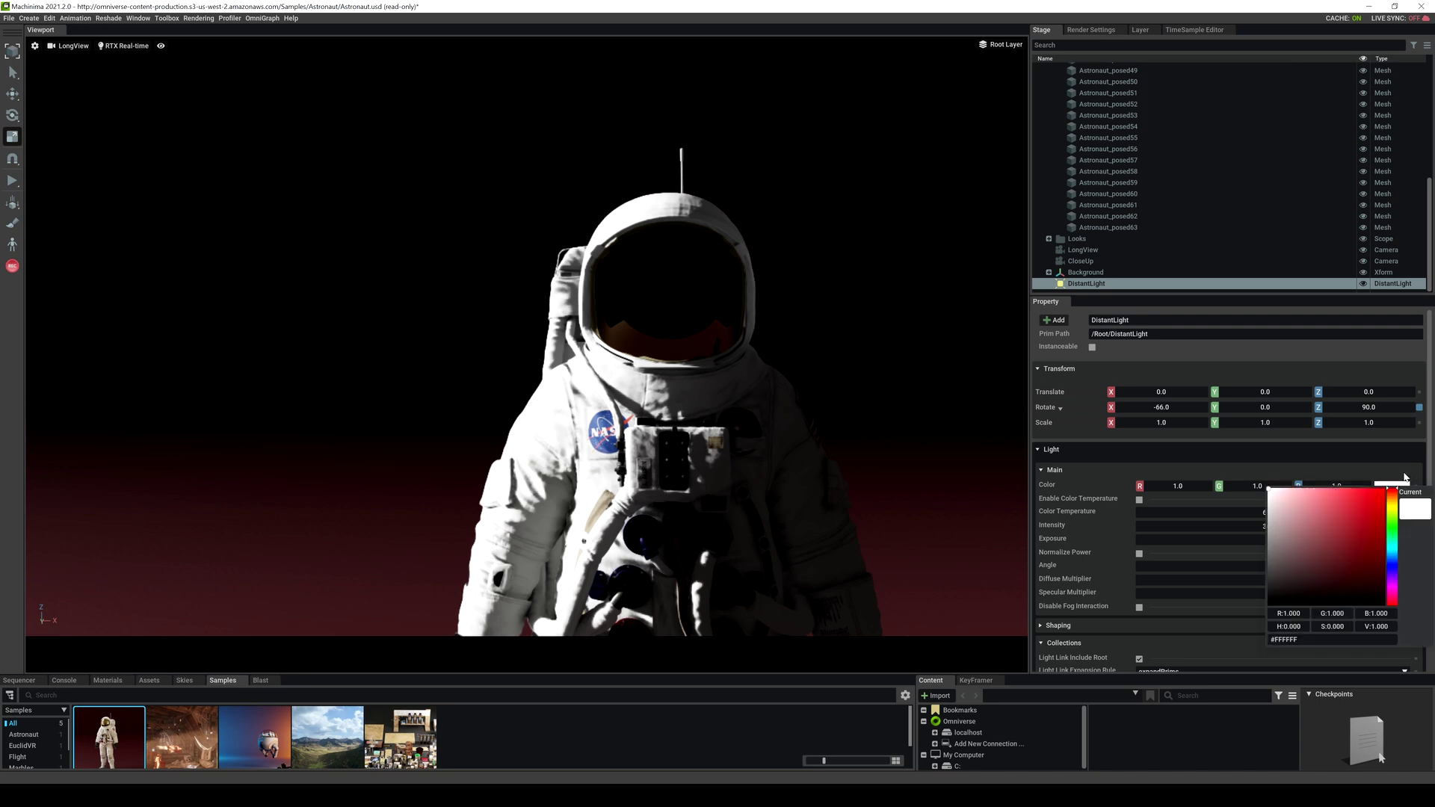
click(1317, 530)
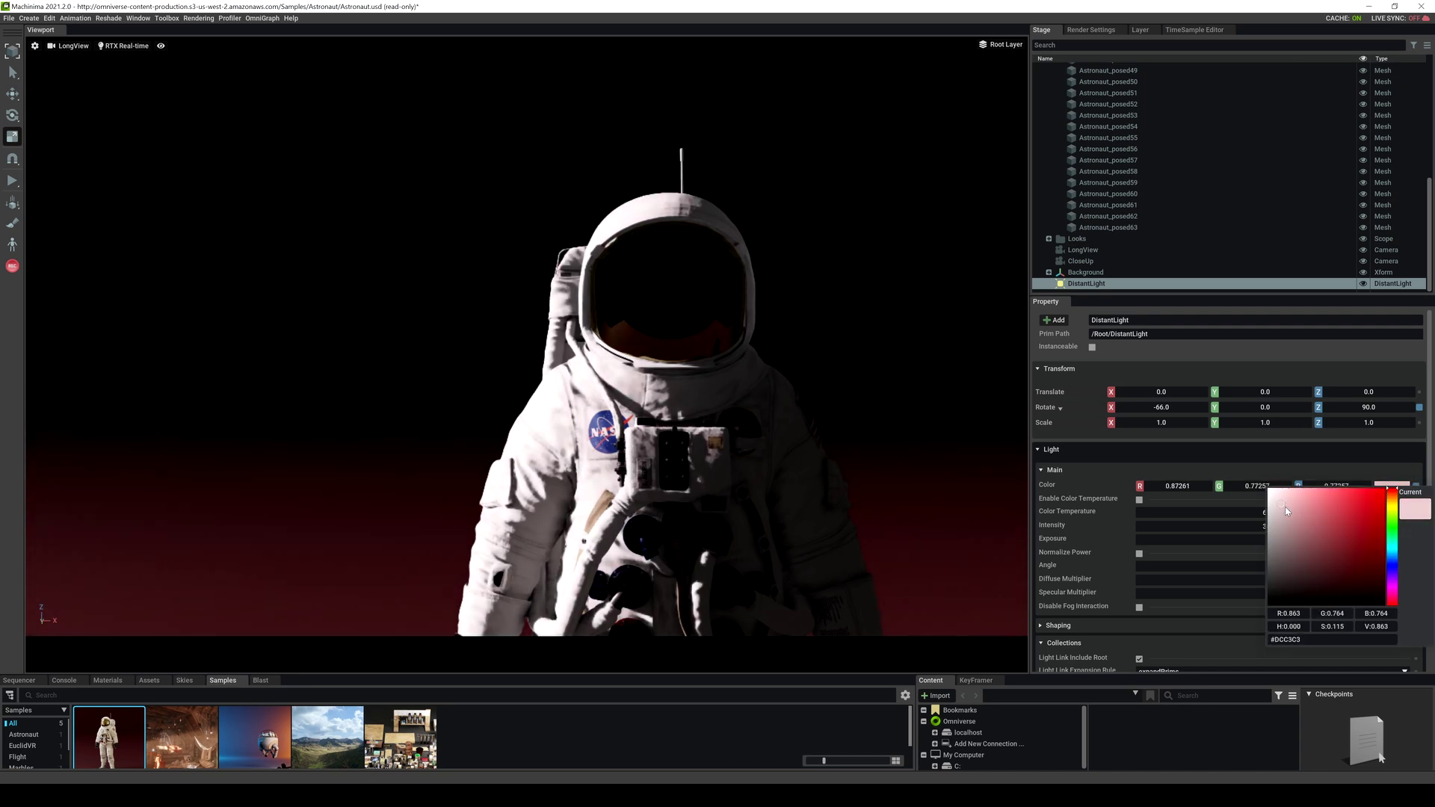
click(1313, 539)
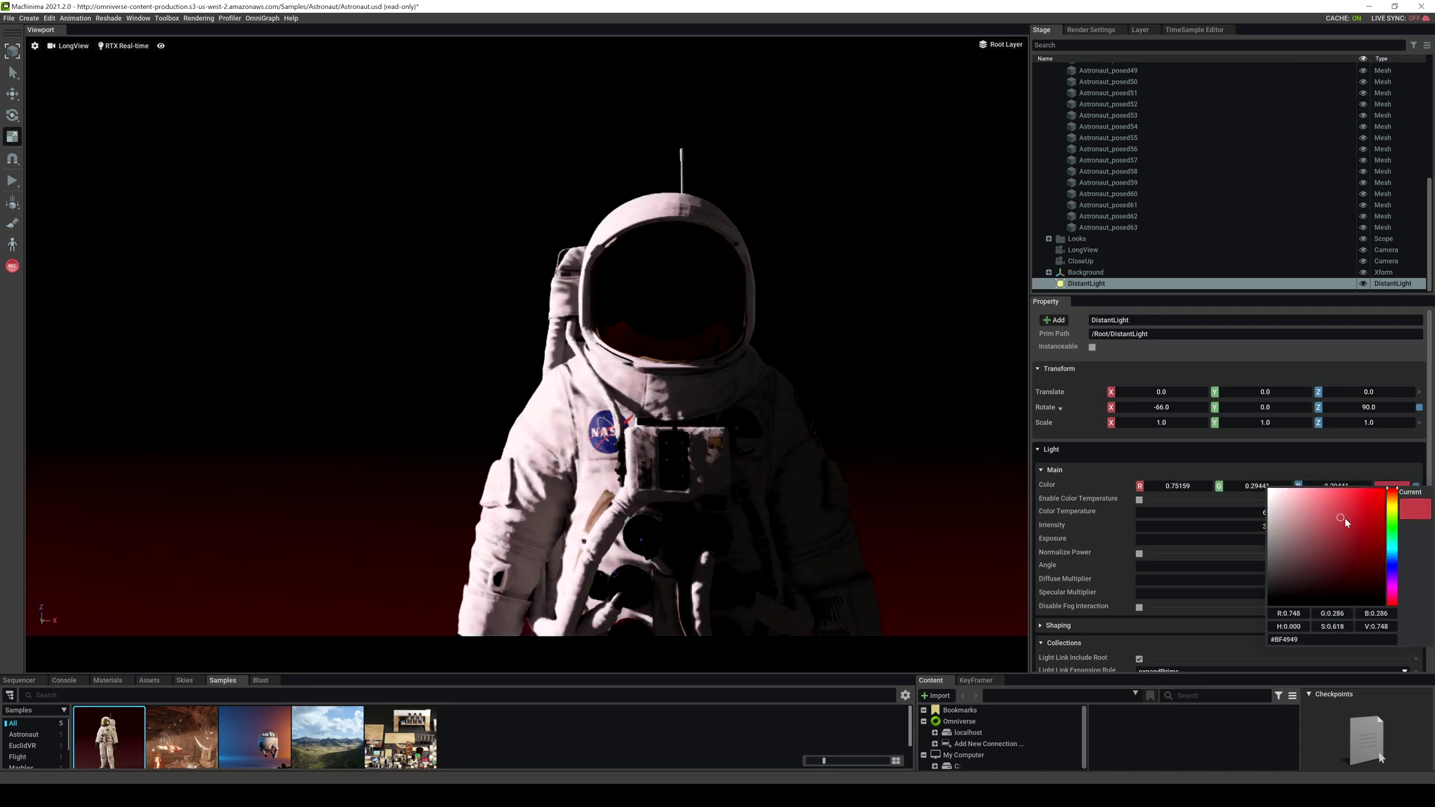
click(1352, 493)
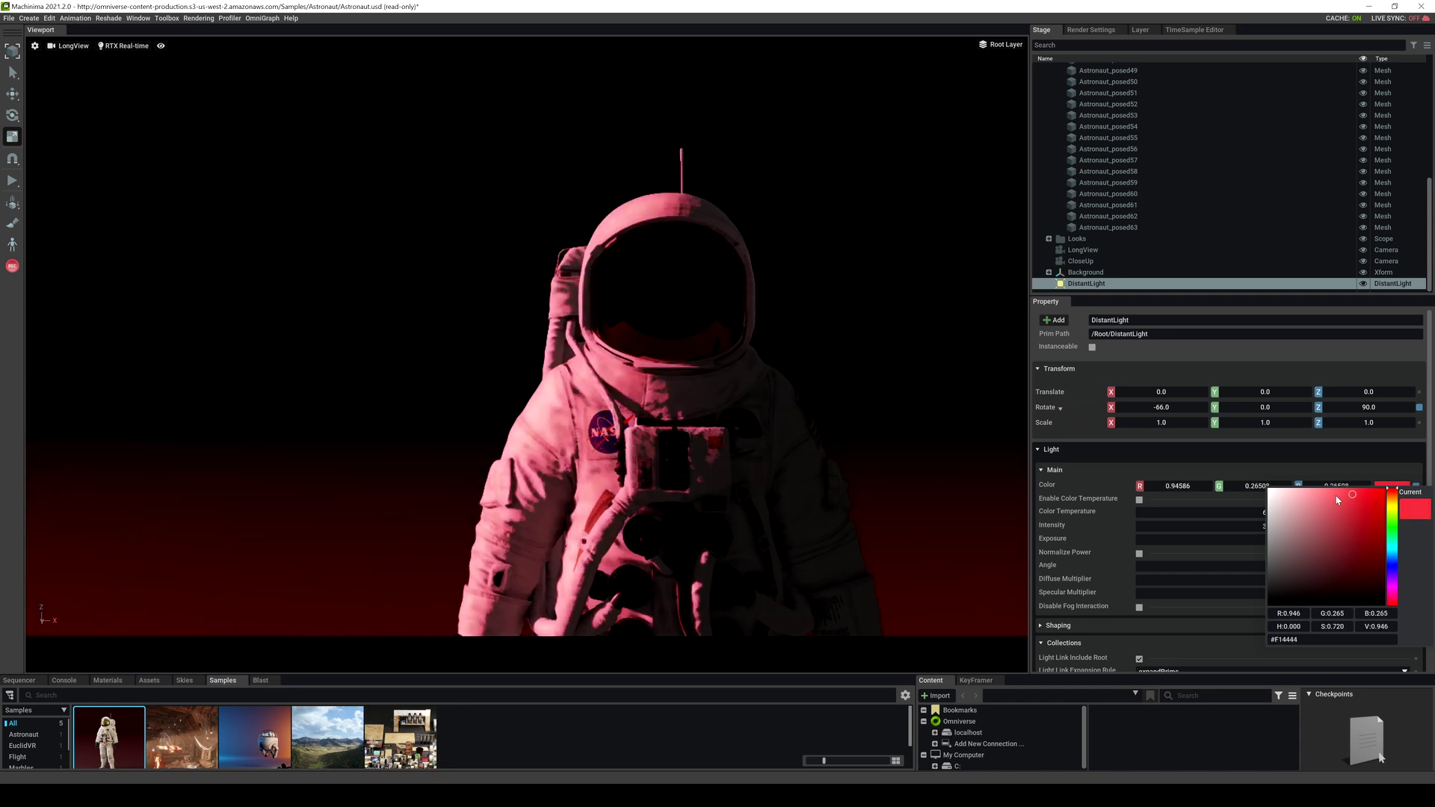
click(1369, 499)
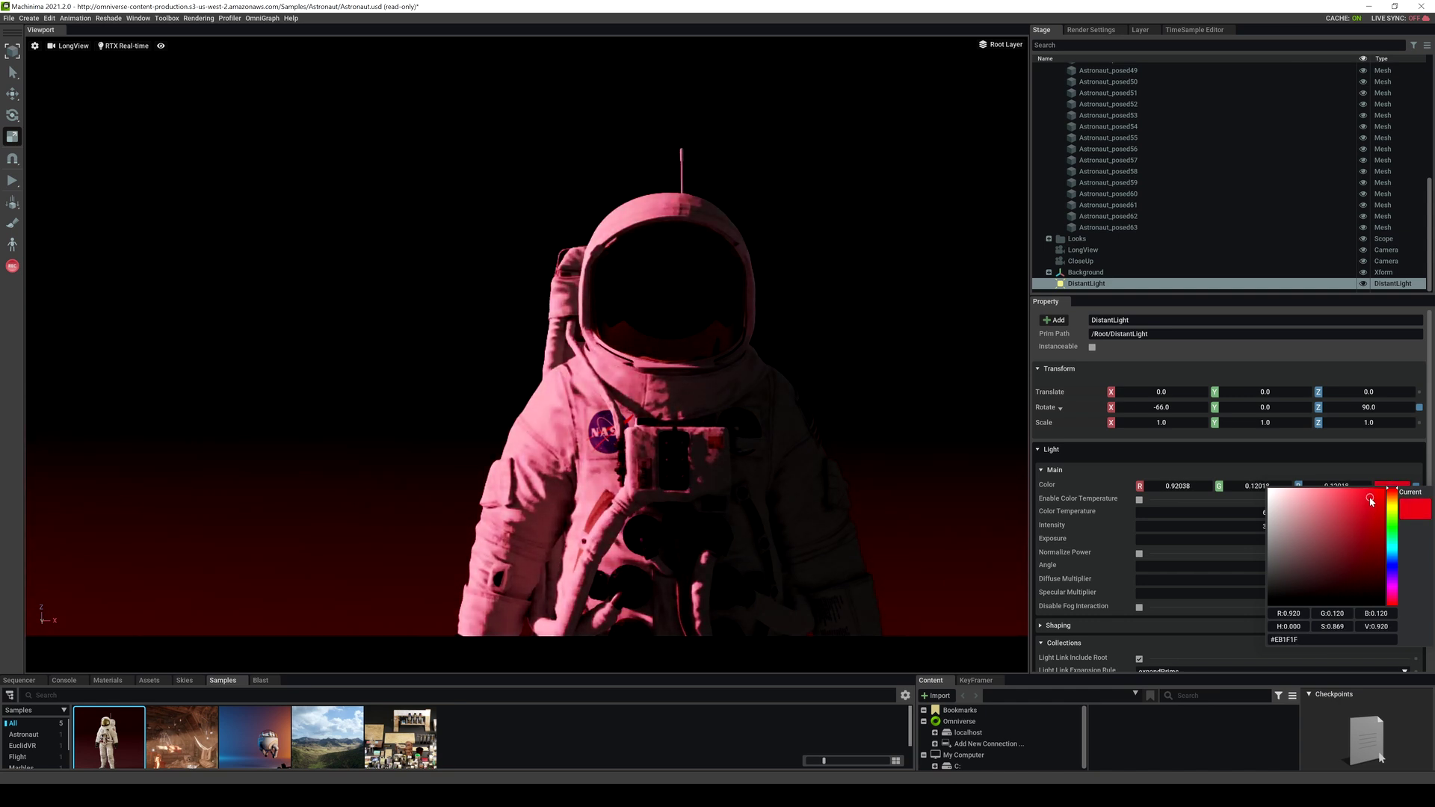
drag(1304, 496, 1253, 489)
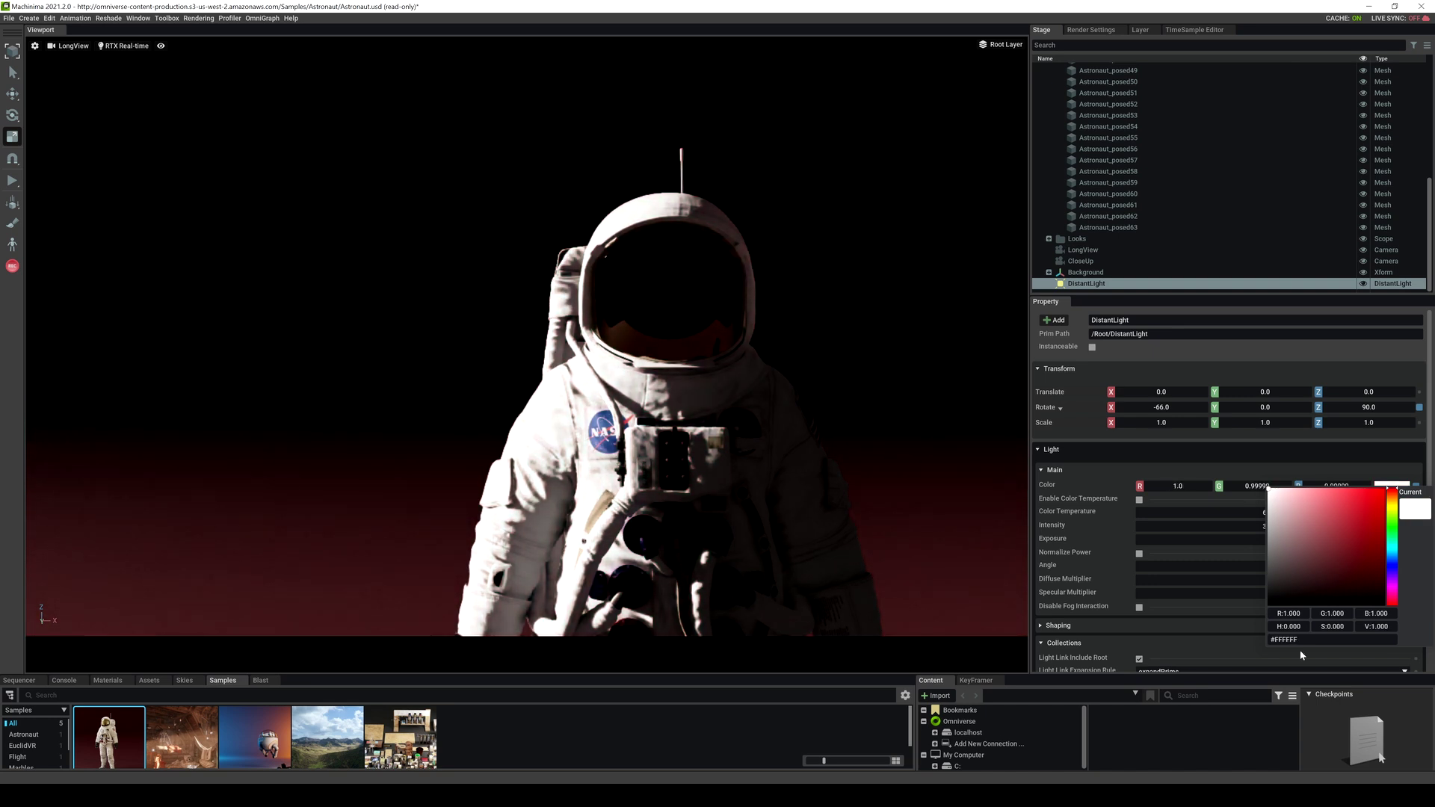
click(1177, 637)
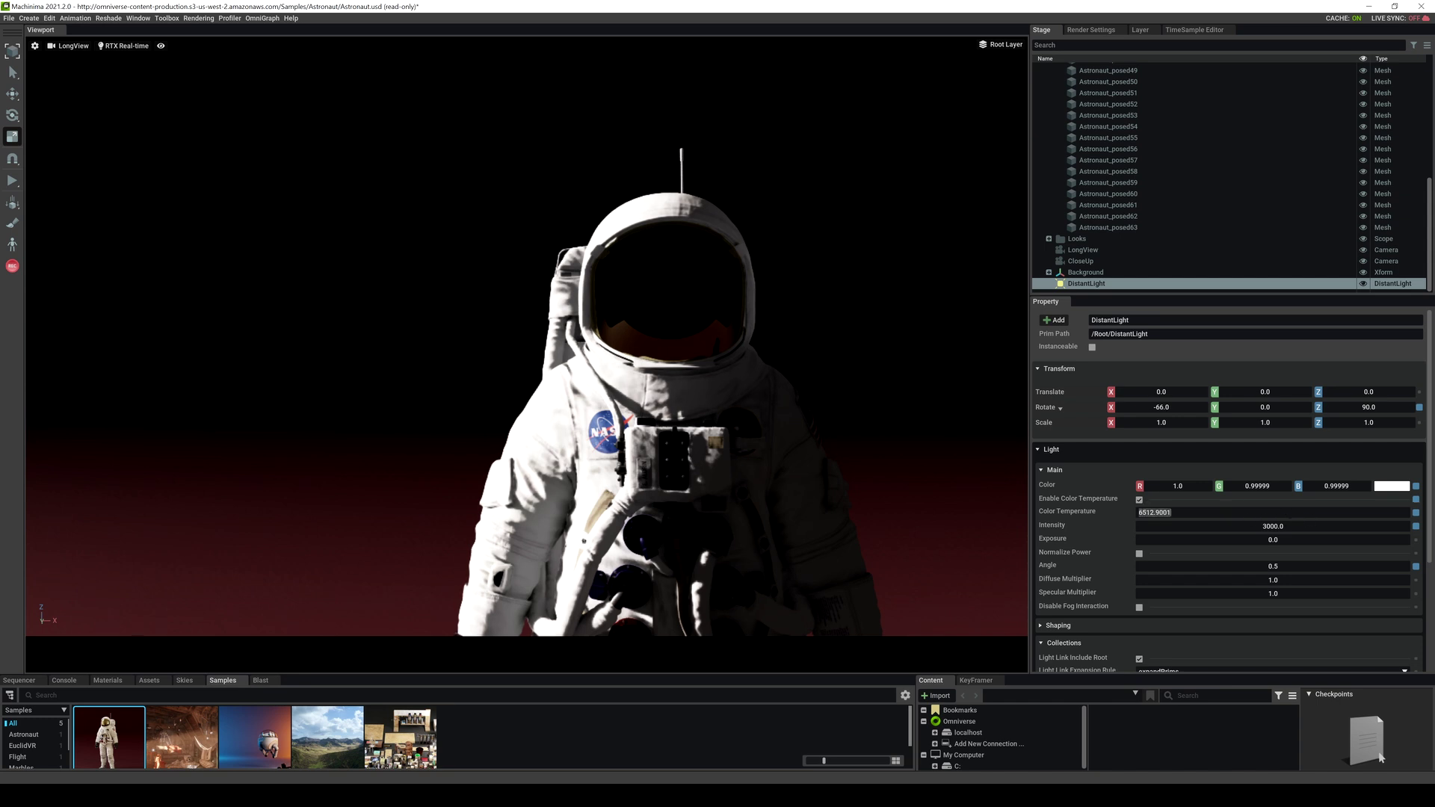
- Test a colour temperature of 3200 on the distant light, restore 6500, and raise its exposure to 1.8
text(3200)
key(Return)
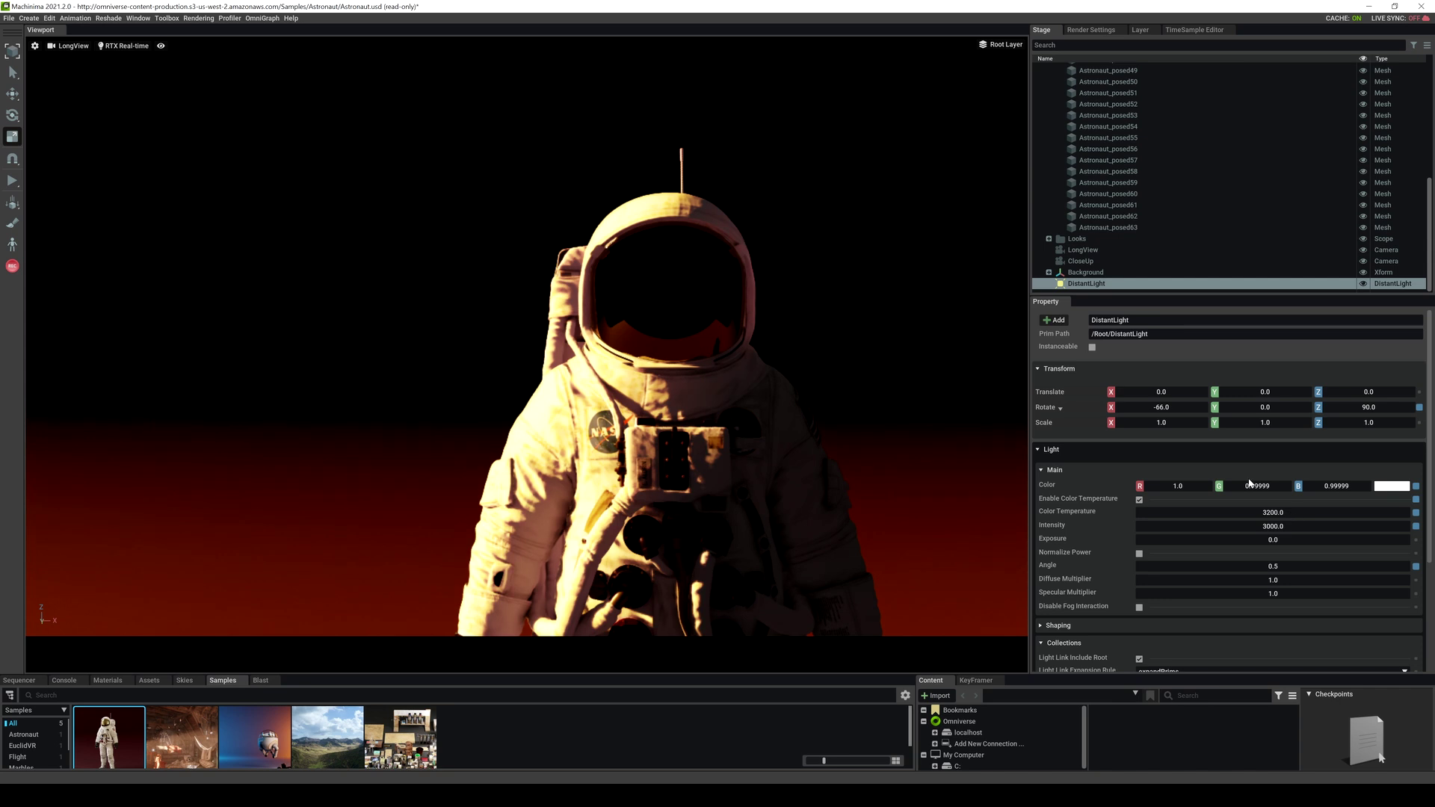
text(6500)
key(Return)
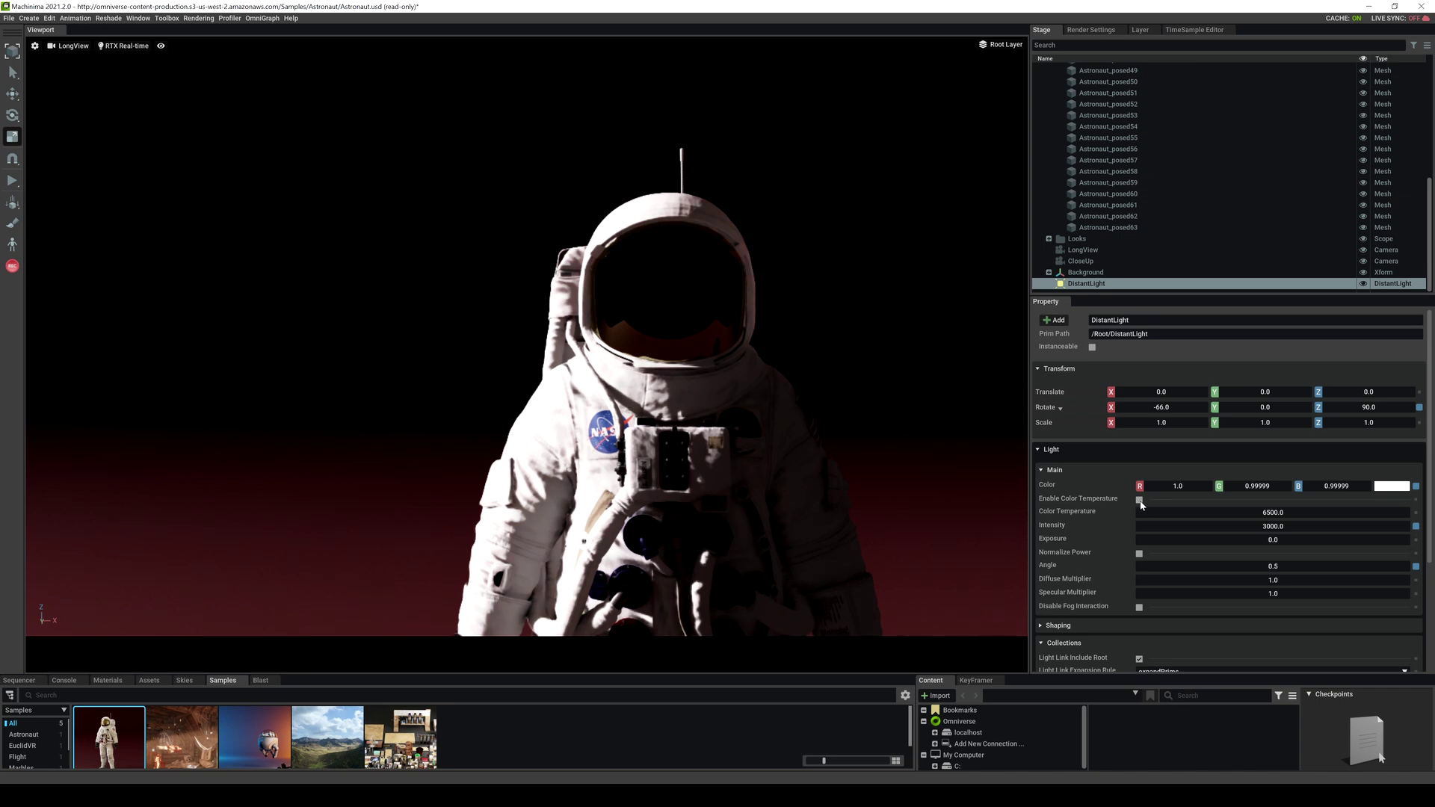
drag(1277, 543, 1271, 528)
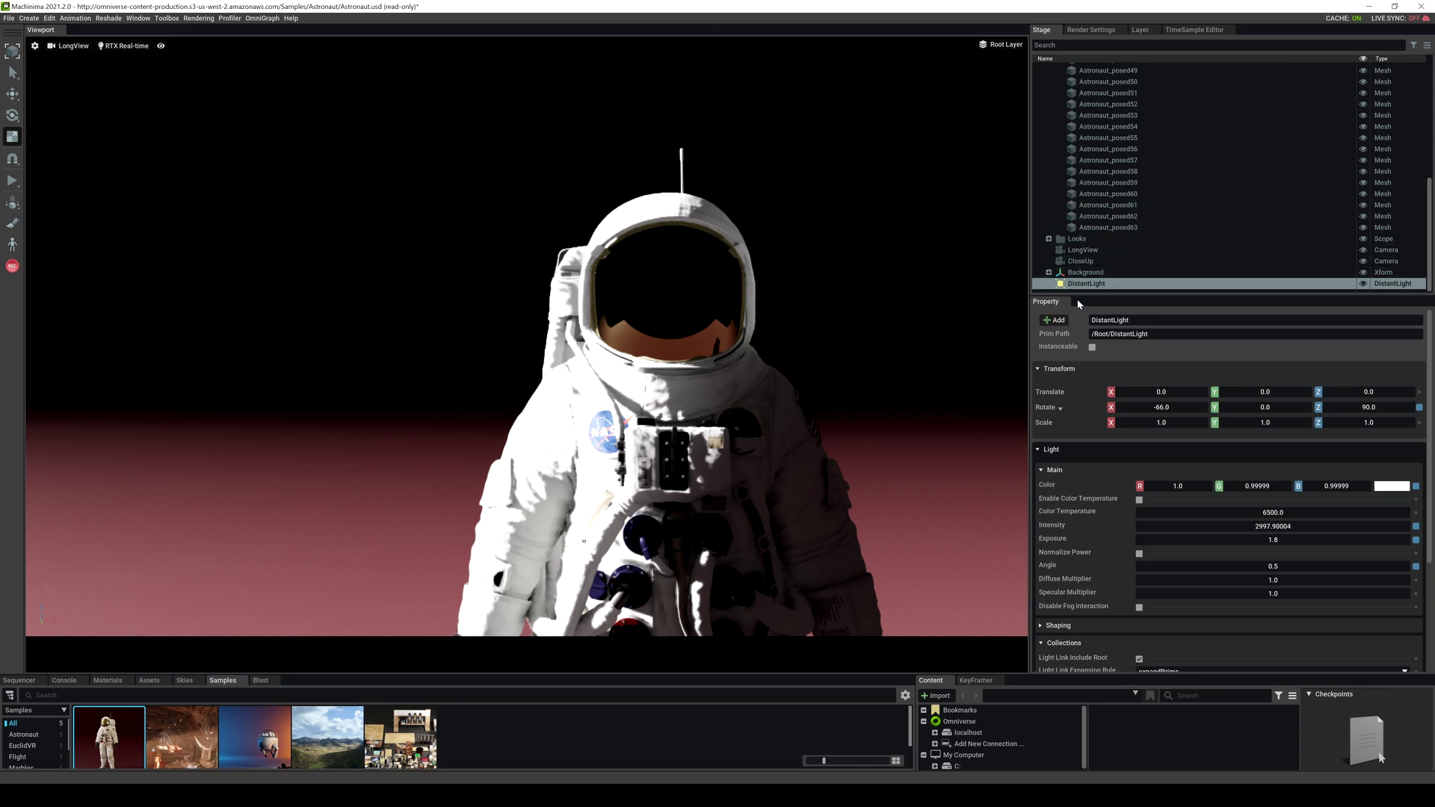
- Replace the distant light with a new sphere light and frame it in the viewport
key(Delete)
click(28, 18)
mouse_move(53, 64)
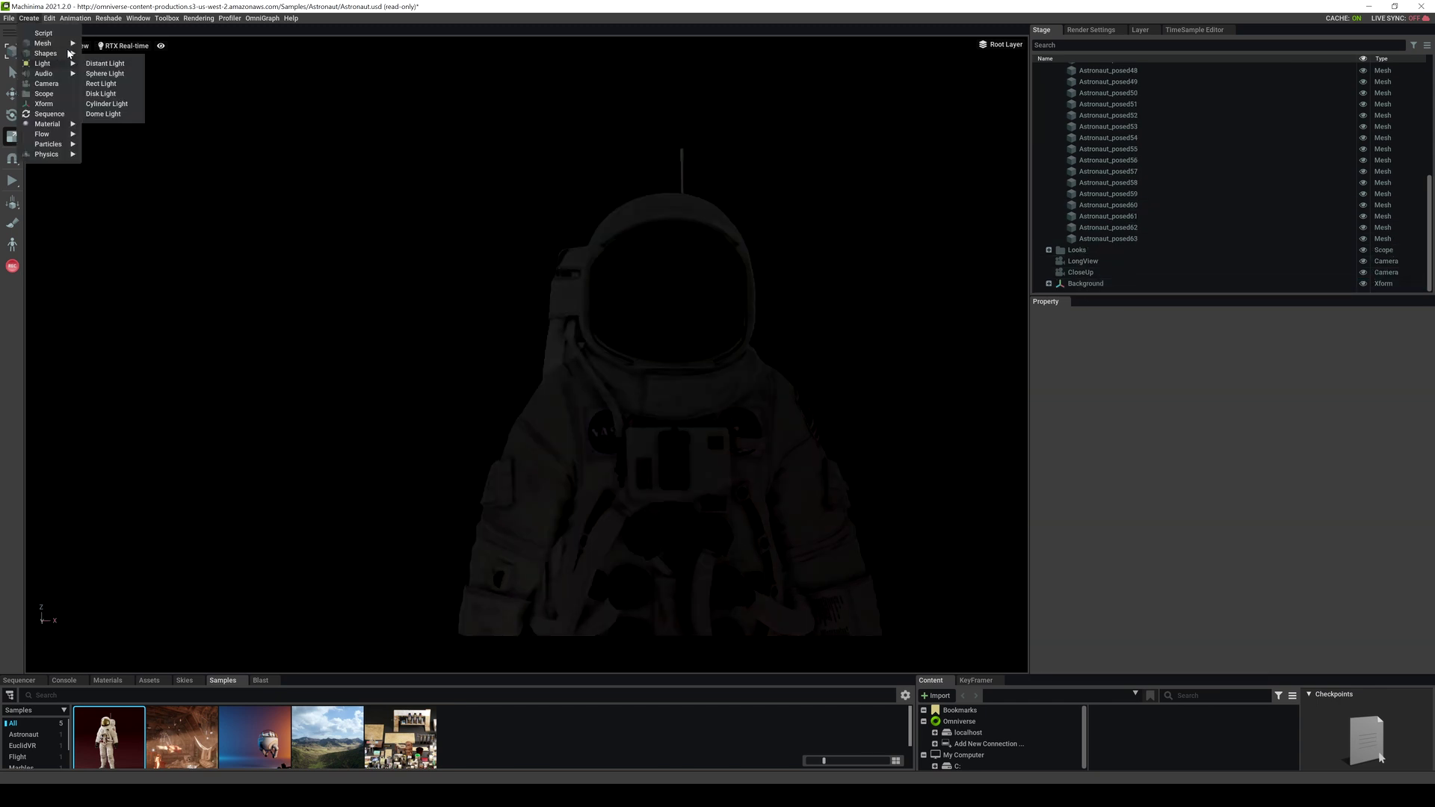
click(110, 74)
key(f)
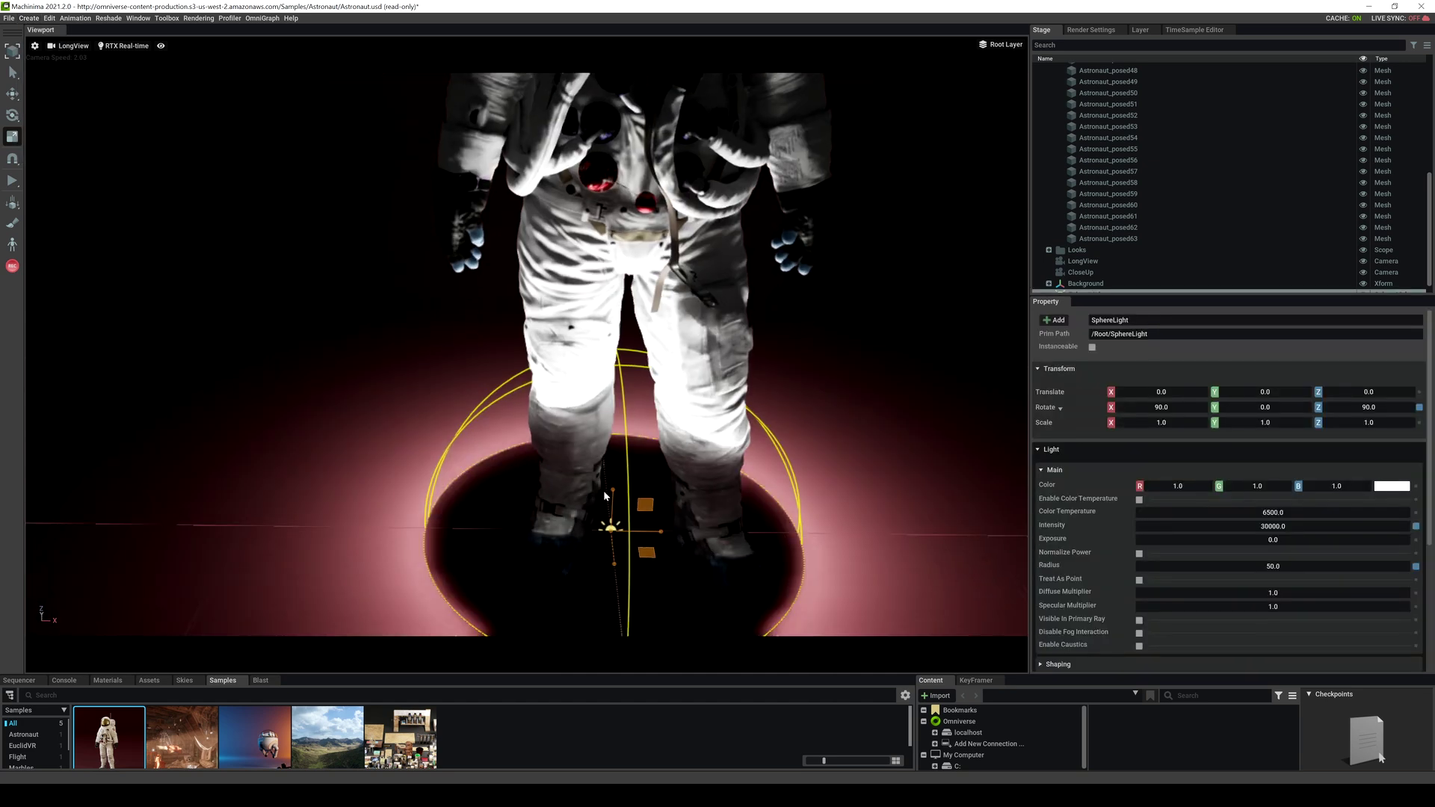
- Move the sphere light up beside the astronaut's helmet, to about X -105 and Z 152
scroll(606, 495, down, 10)
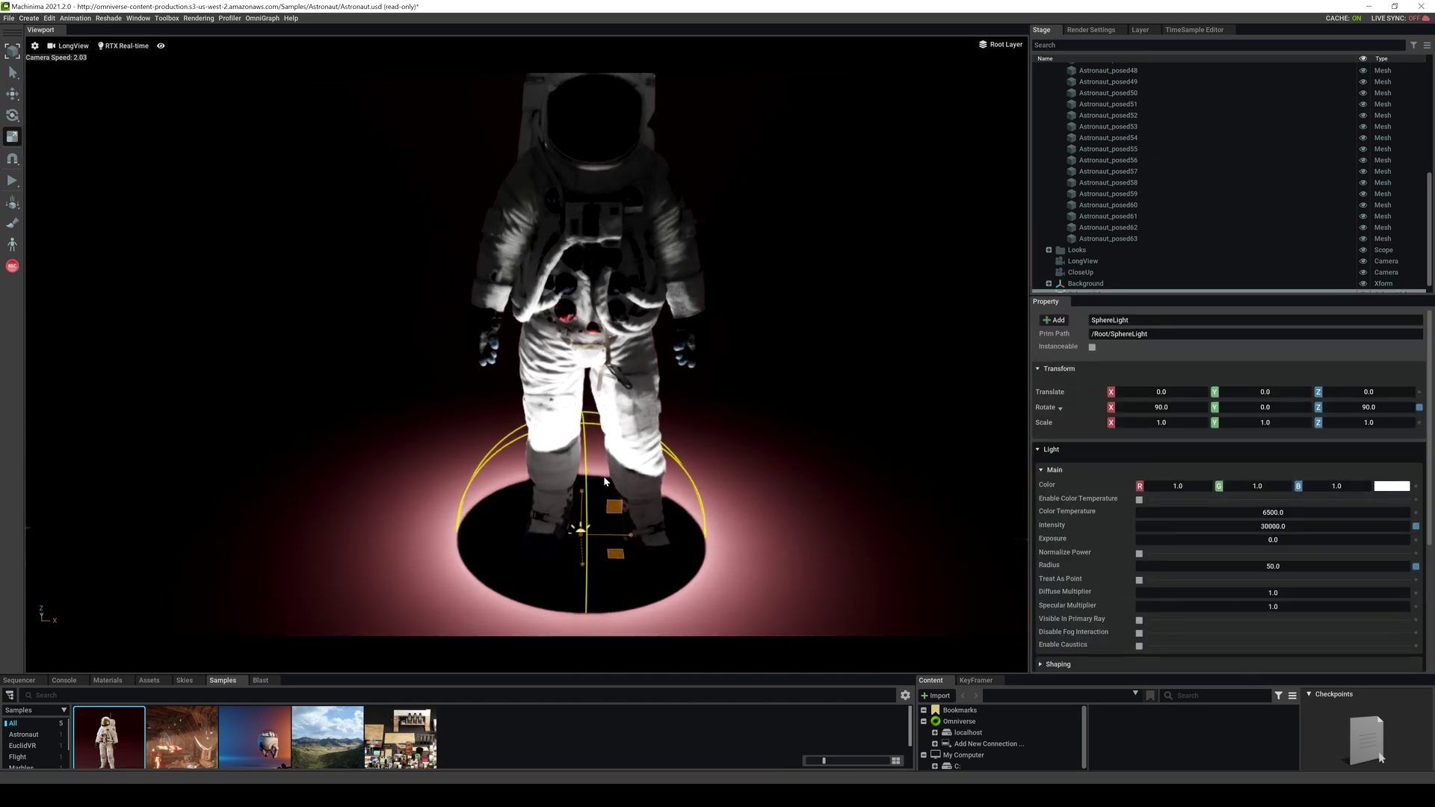
scroll(605, 485, down, 2)
key(w)
drag(581, 511, 301, 166)
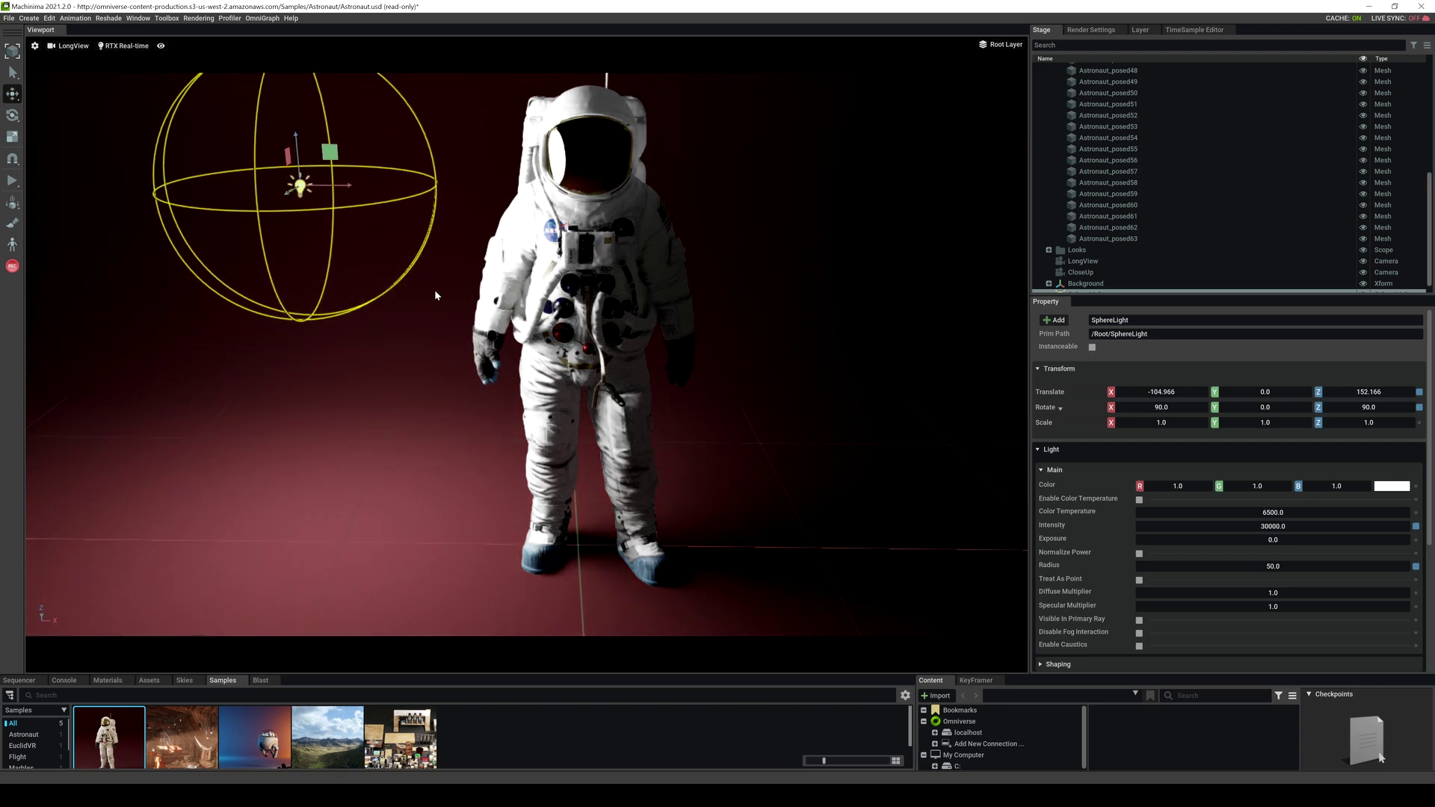
- Move the sphere light forward, in front of the astronaut, to about Y -55
key(a)
right_drag(435, 291, 547, 329)
key(w)
drag(398, 363, 554, 414)
key(d)
right_drag(553, 414, 593, 422)
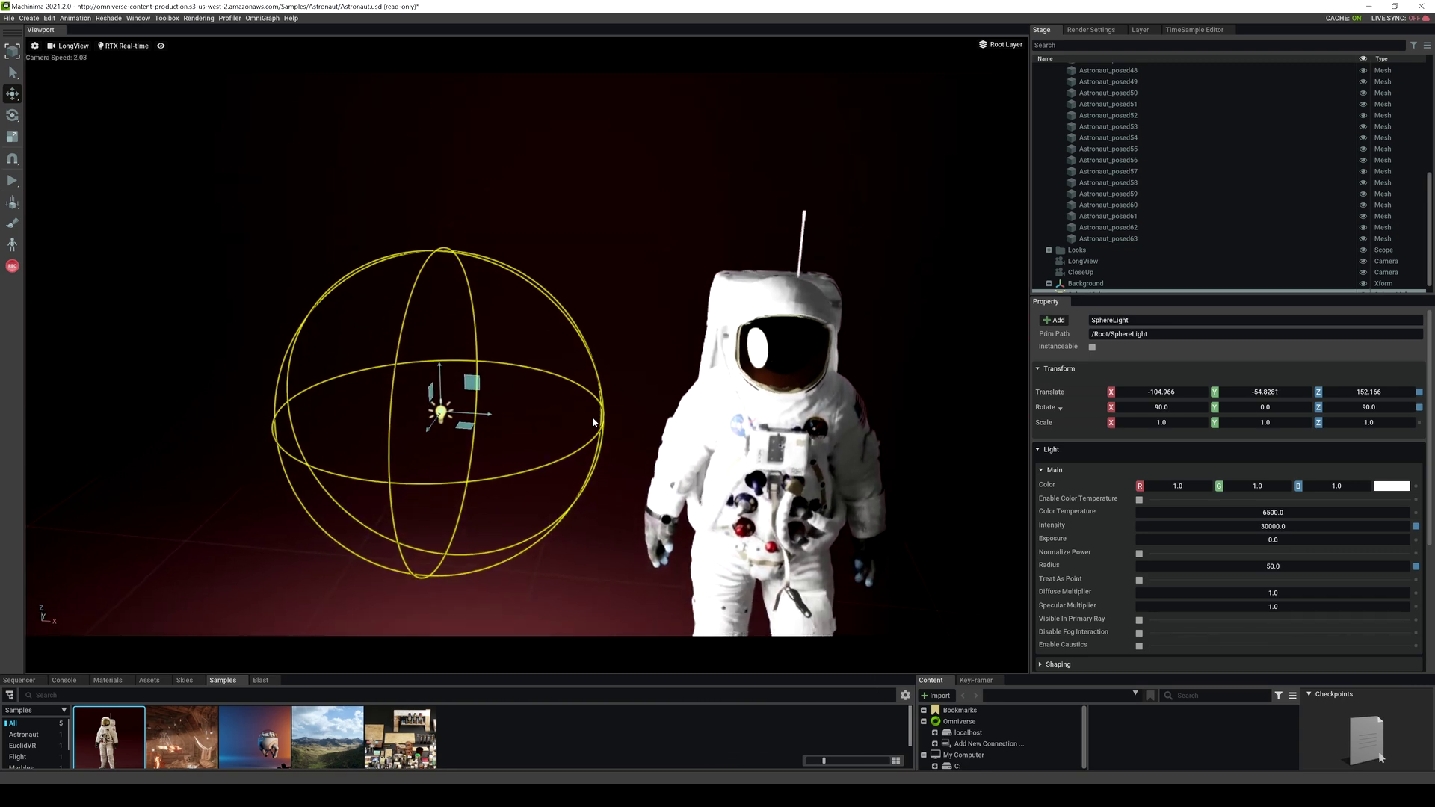
- Try a smaller radius of about 23 on the sphere light, and enlarge it to 63.9
key(q)
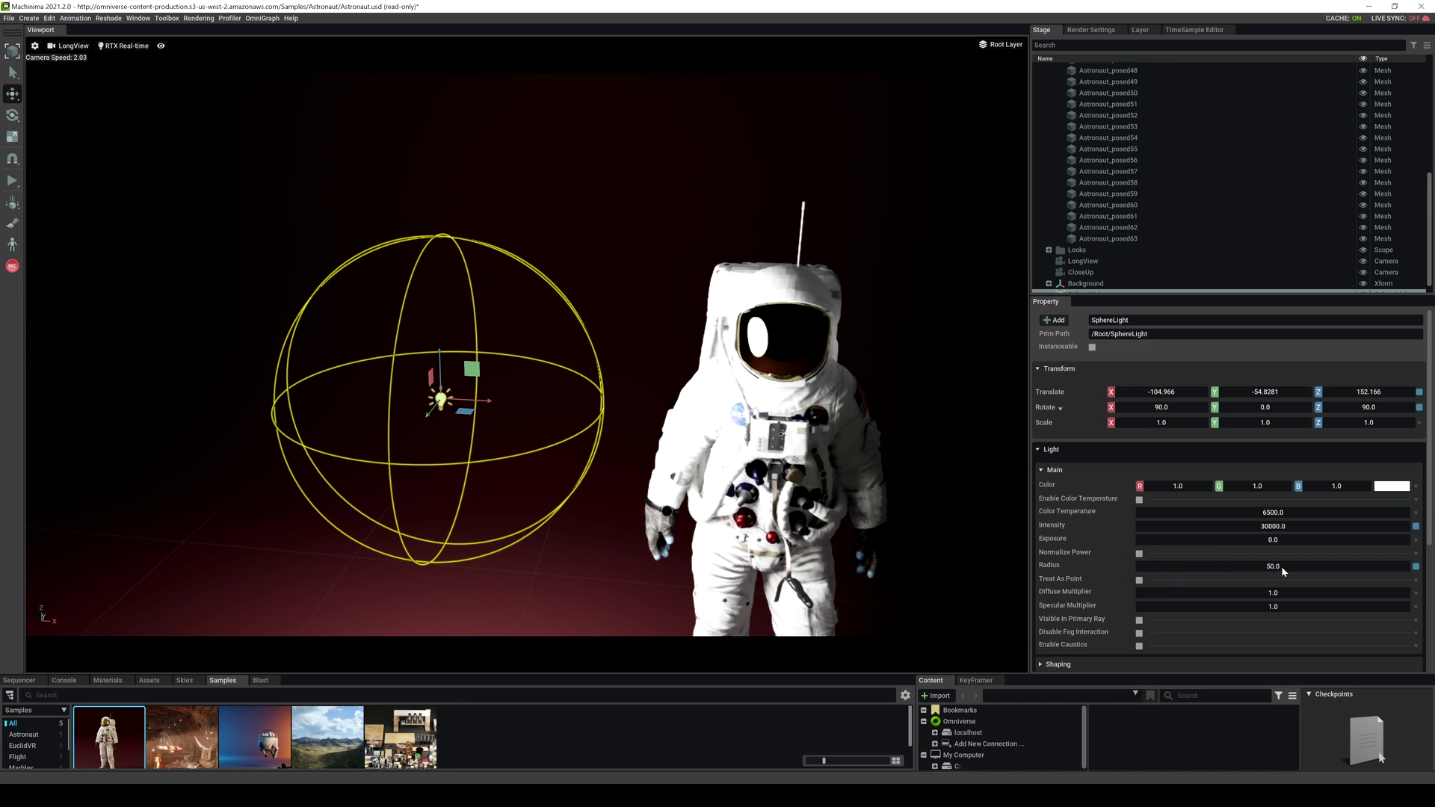
drag(1281, 566, 1166, 565)
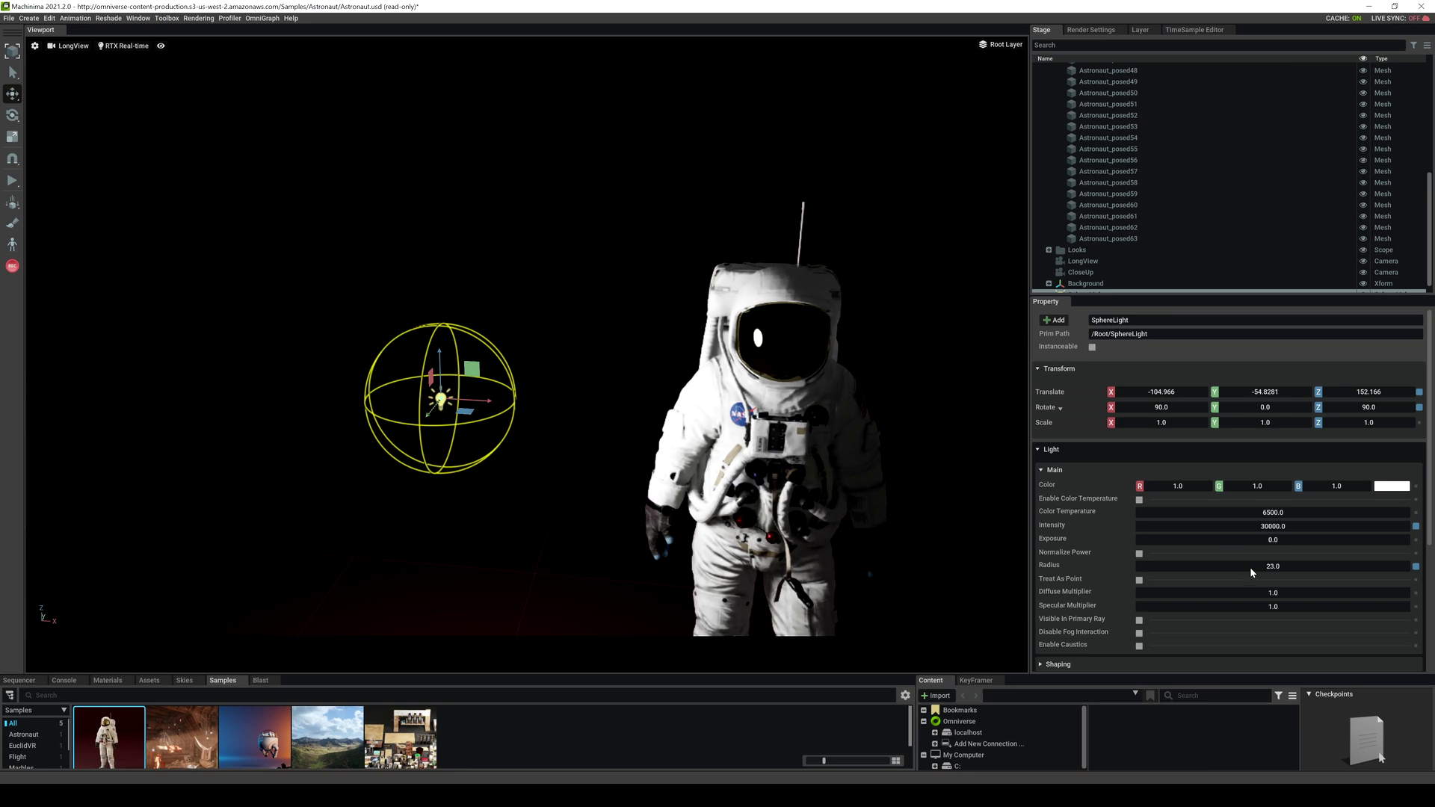
drag(1251, 566, 1404, 575)
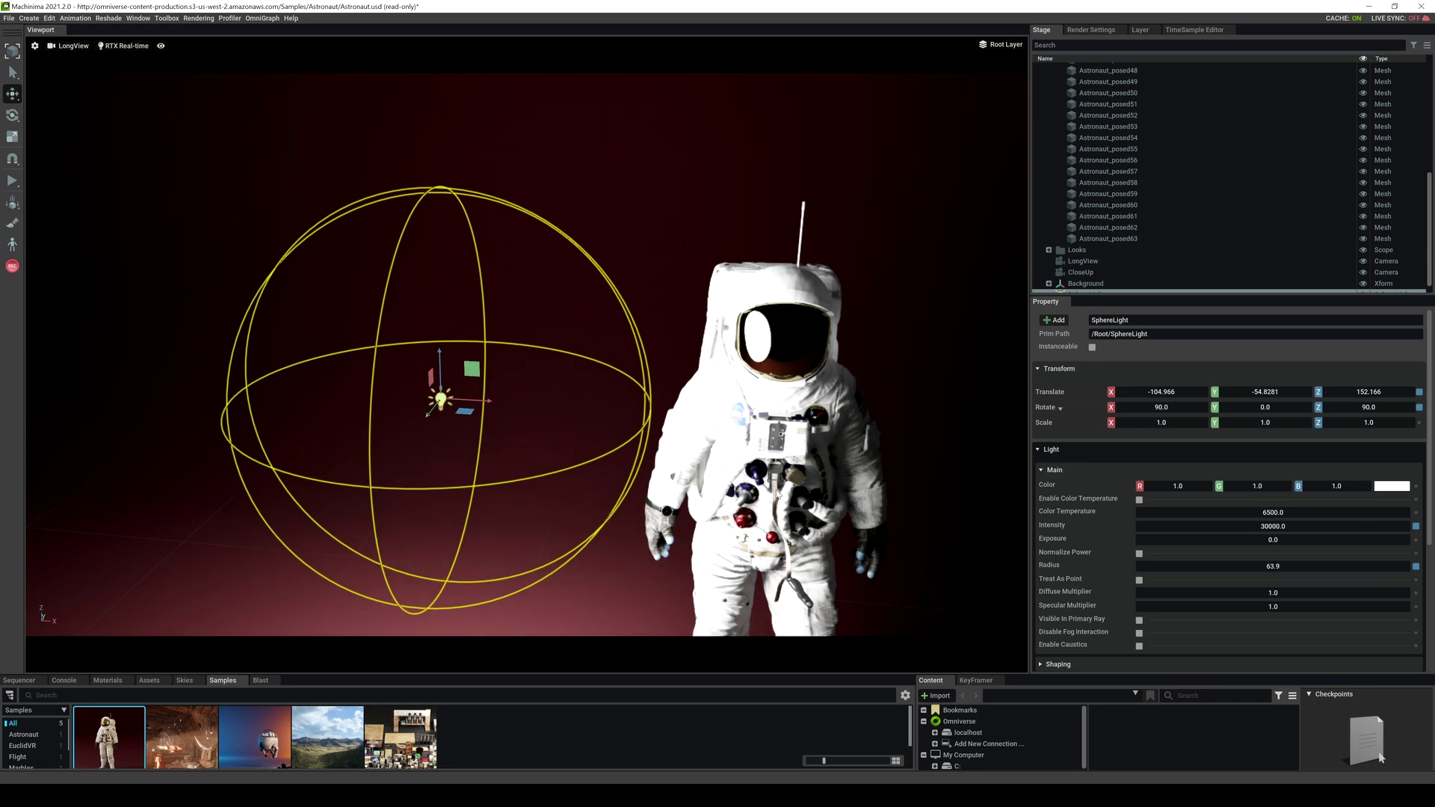
- Try the Treat As Point option on the sphere light, reduce the radius to 57.6, and turn the option off again
key(s)
right_drag(776, 491, 689, 499)
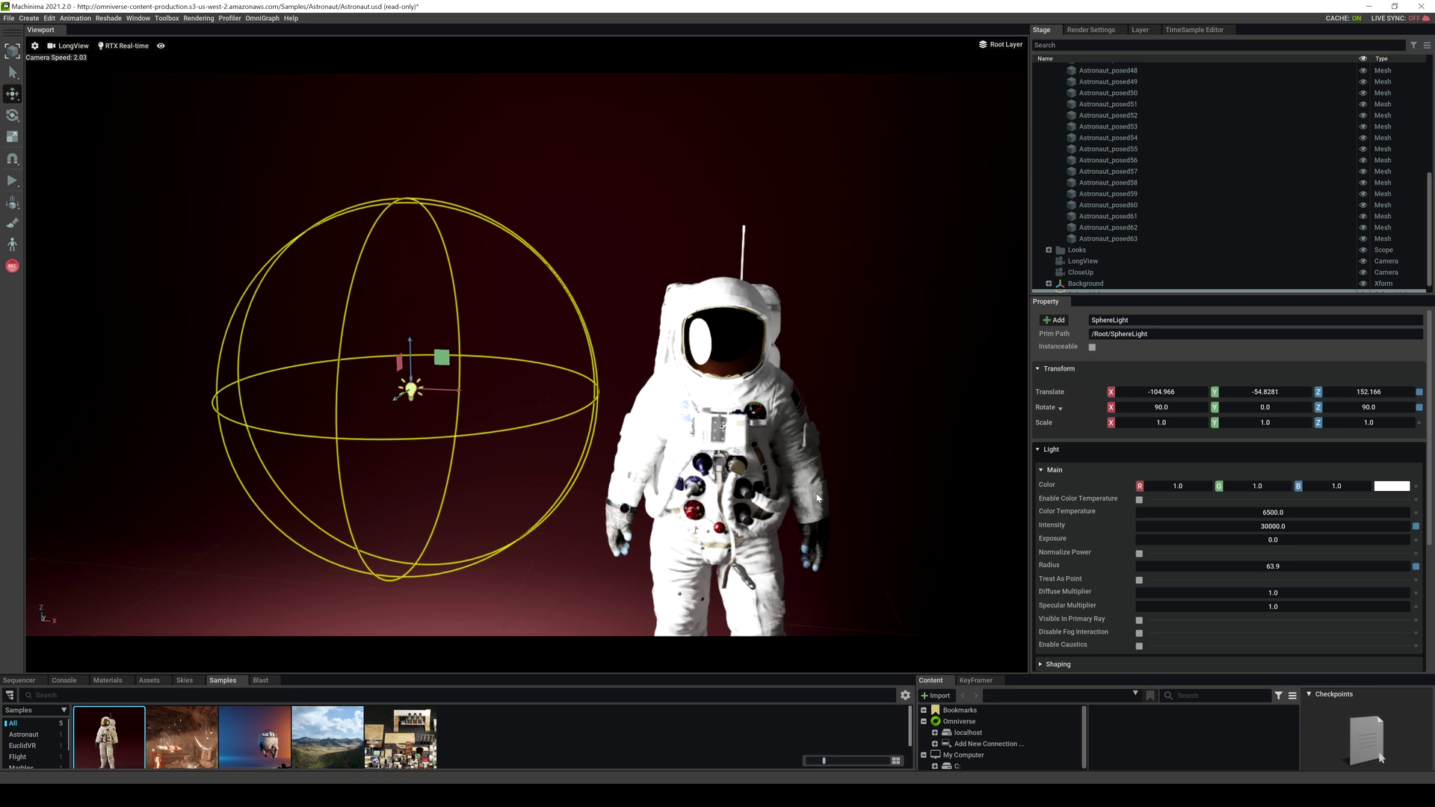
click(1139, 580)
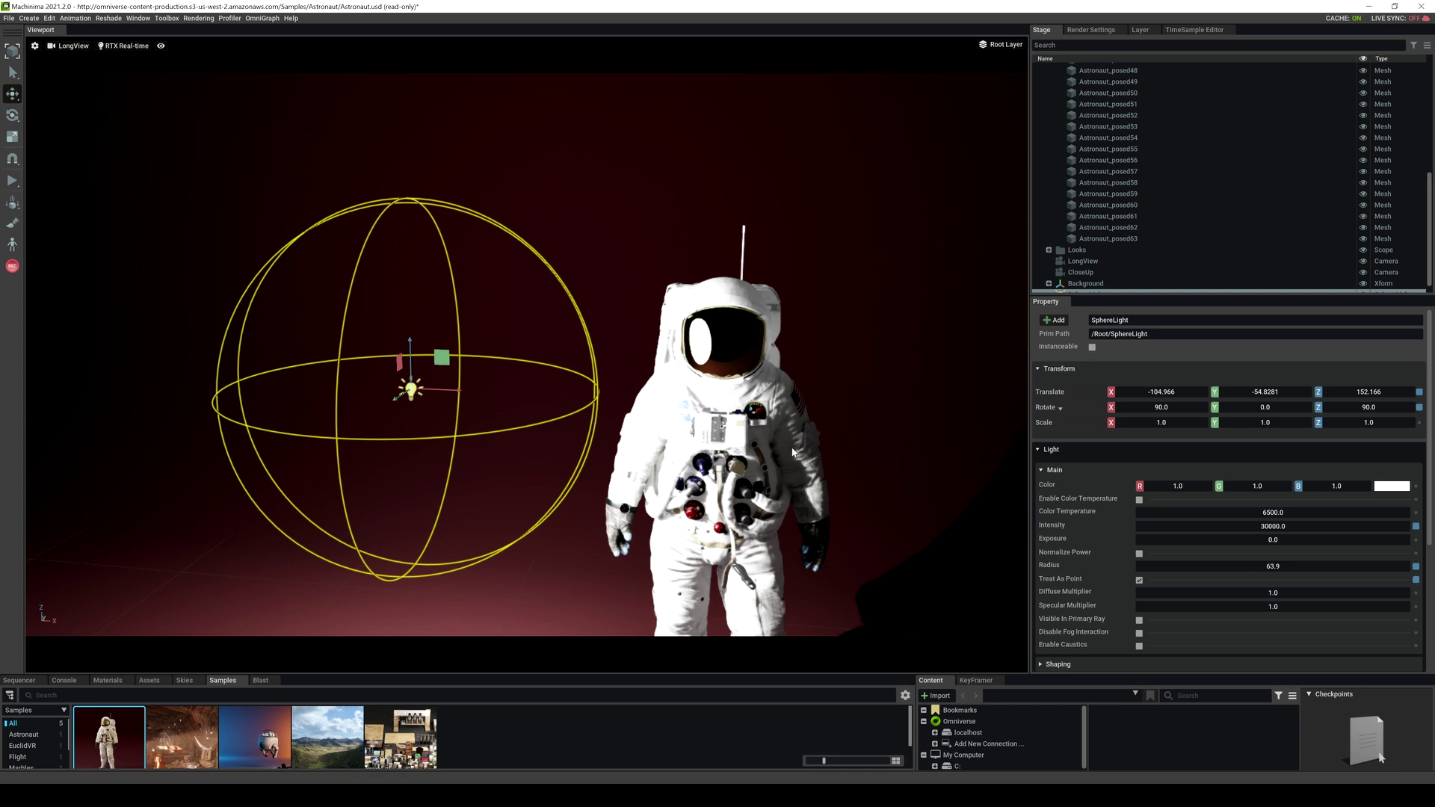
drag(1244, 530, 1064, 592)
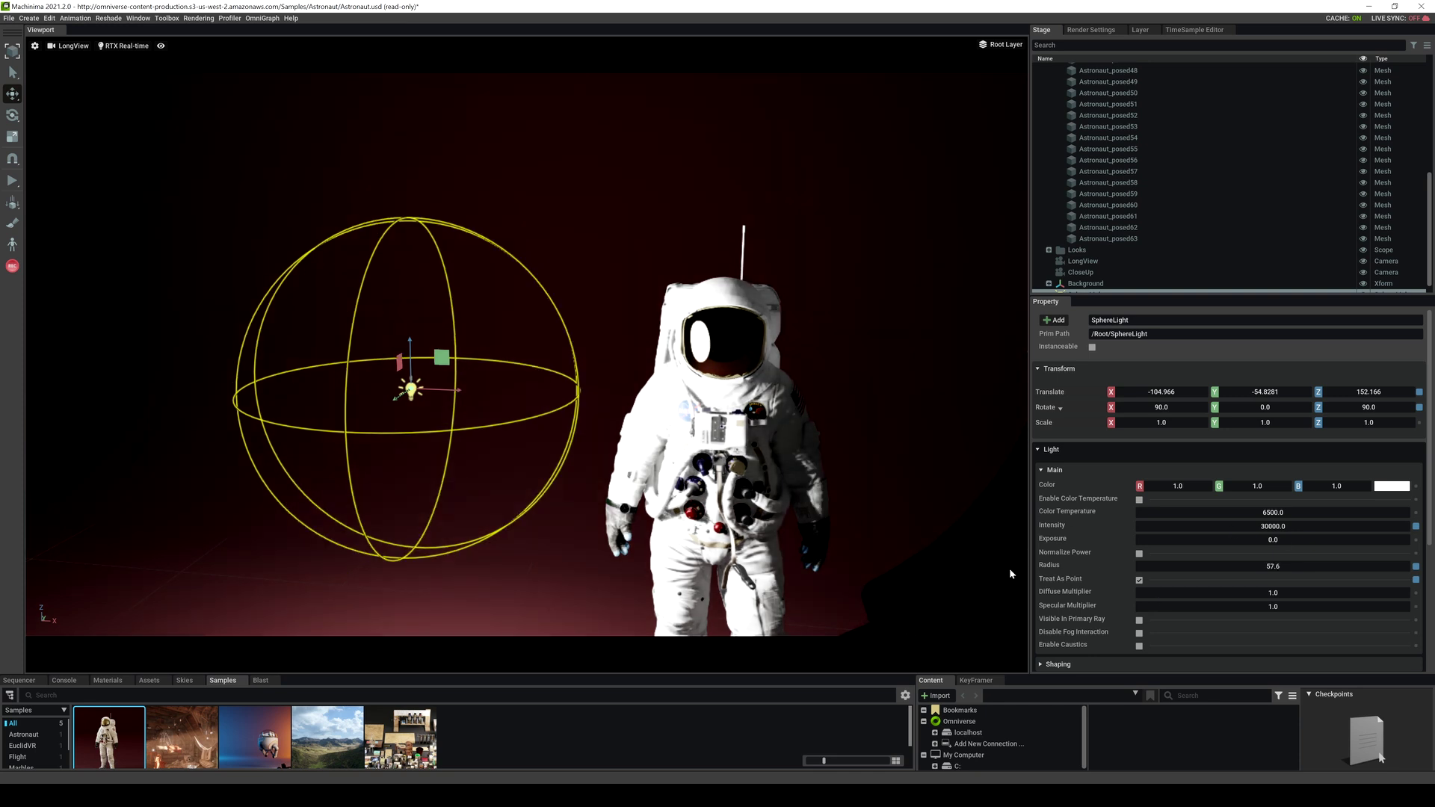
click(1139, 581)
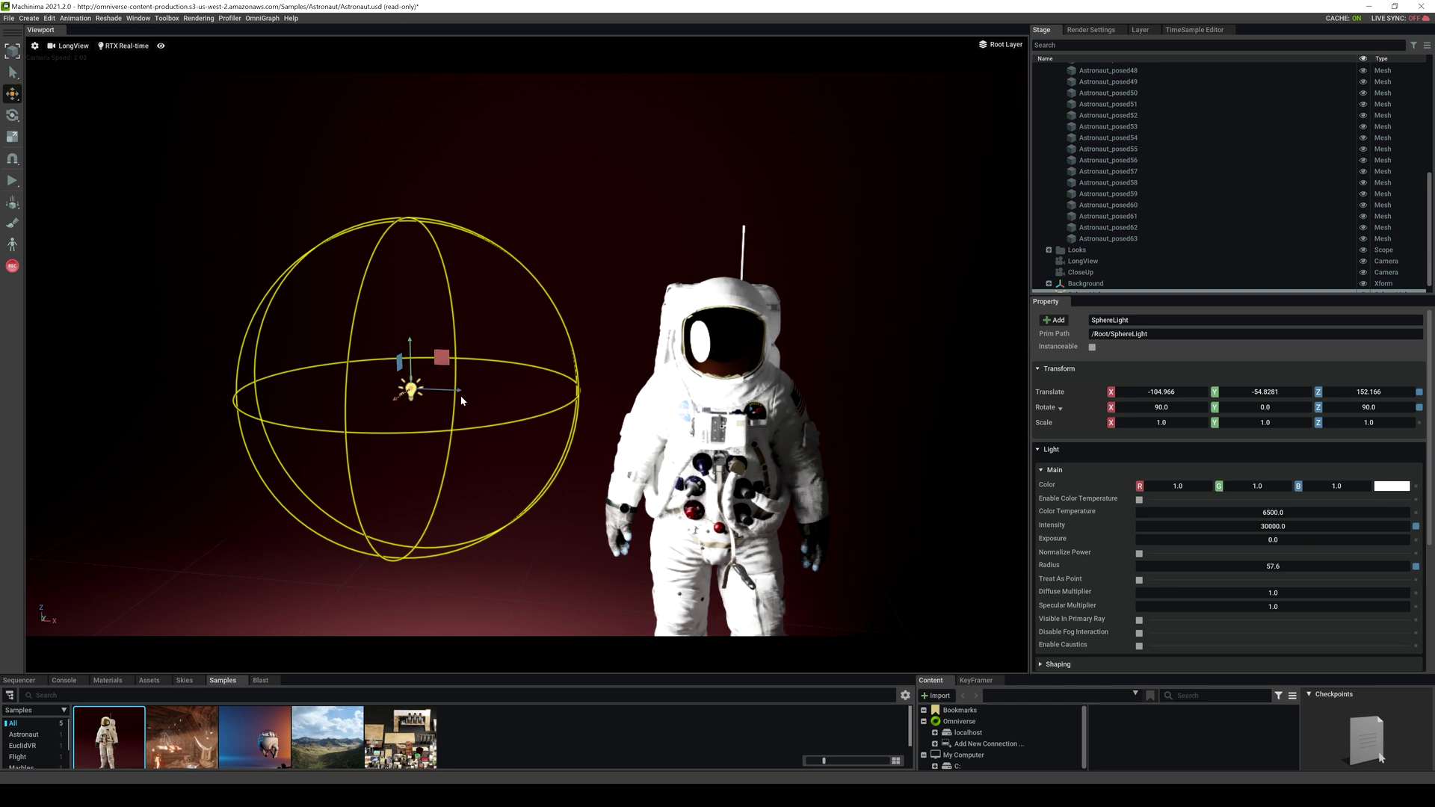
- Move the sphere light to about X -108 and Z 167, and set its radius to 150
drag(457, 396, 695, 332)
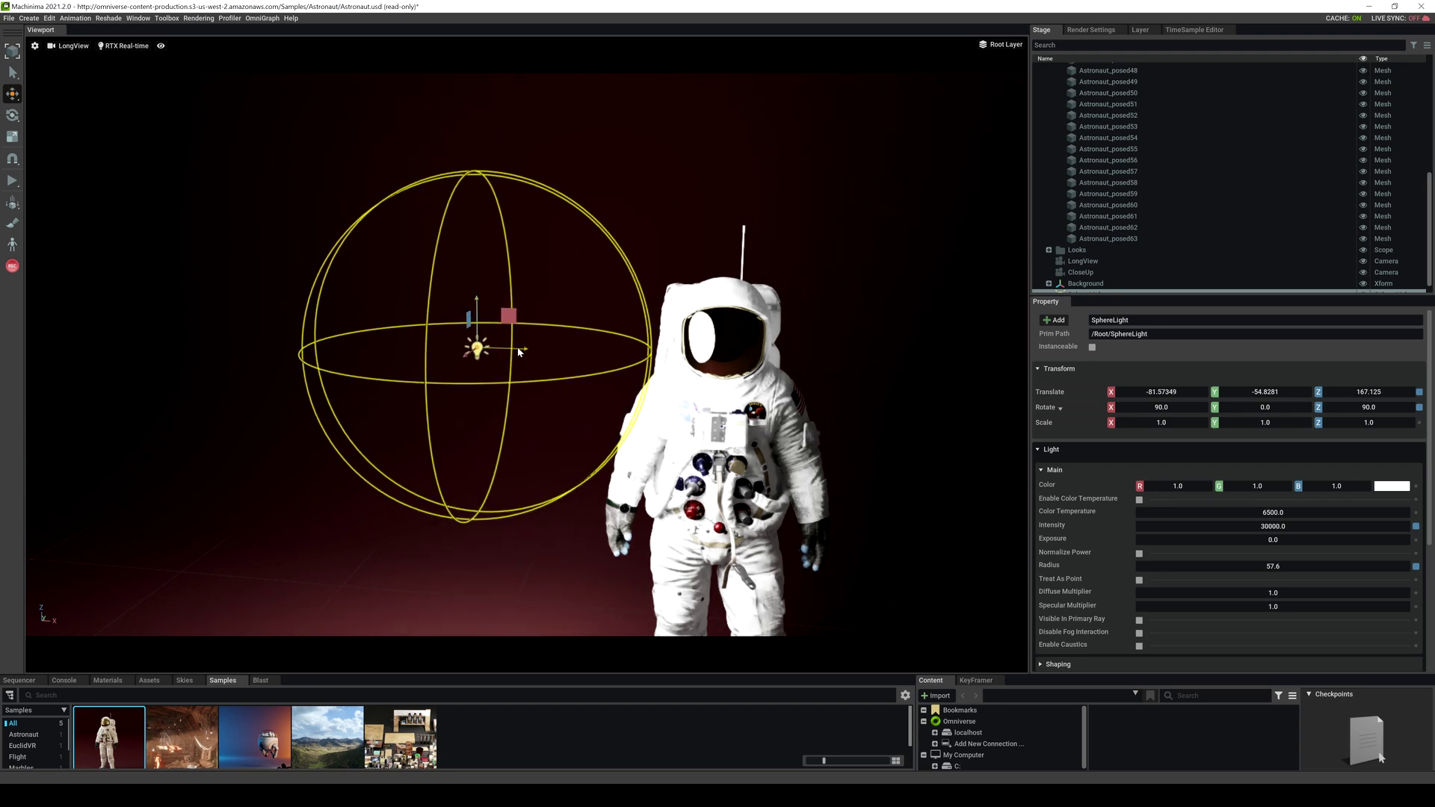
drag(520, 351, 450, 380)
double_click(1273, 566)
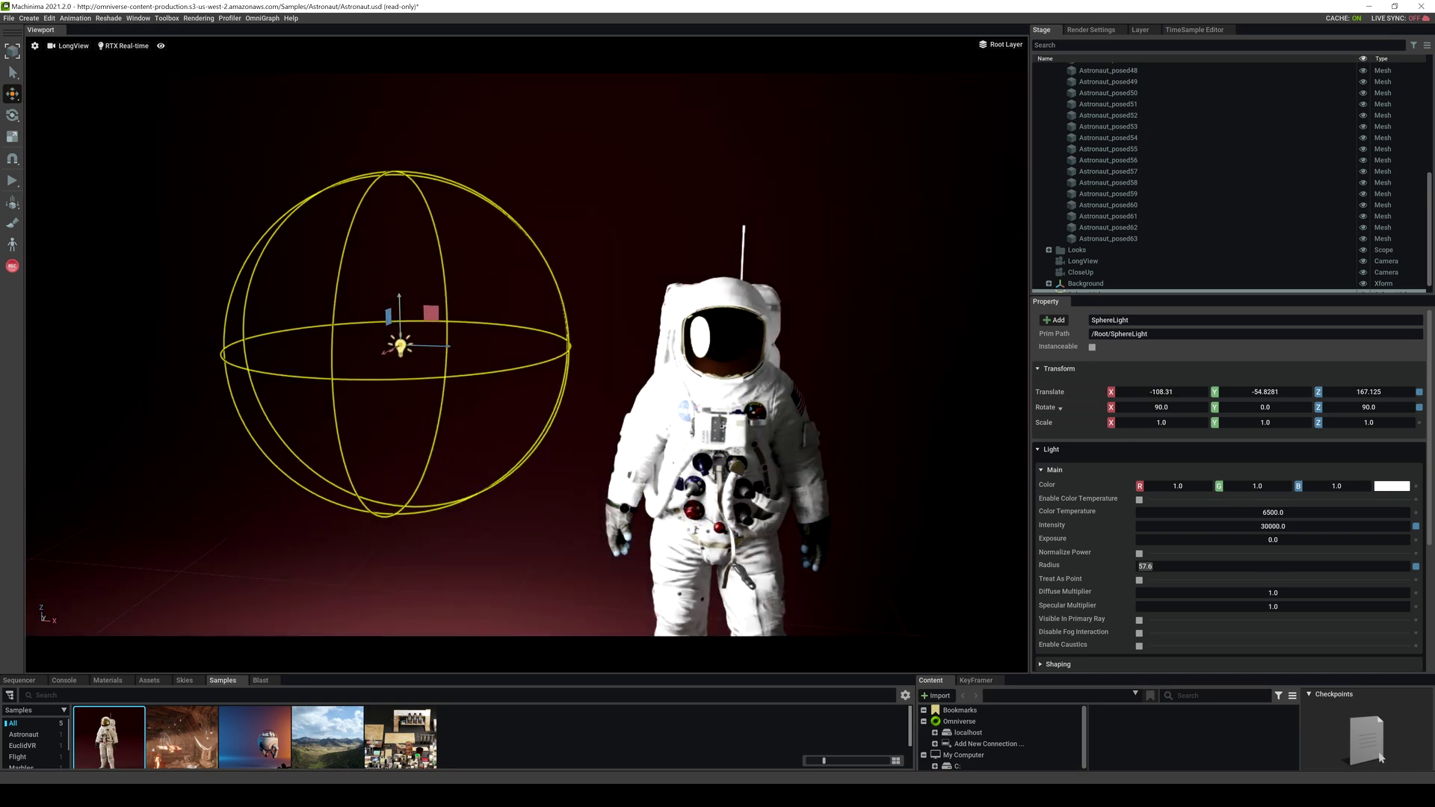
text(150)
key(Return)
- Move the sphere light higher and farther to the astronaut's side, to about X -256 and Z 211
mouse_move(513, 452)
right_down()
mouse_move(512, 487)
mouse_move(513, 451)
right_up()
drag(469, 159, 431, 46)
scroll(598, 243, down, 5)
drag(535, 230, 360, 227)
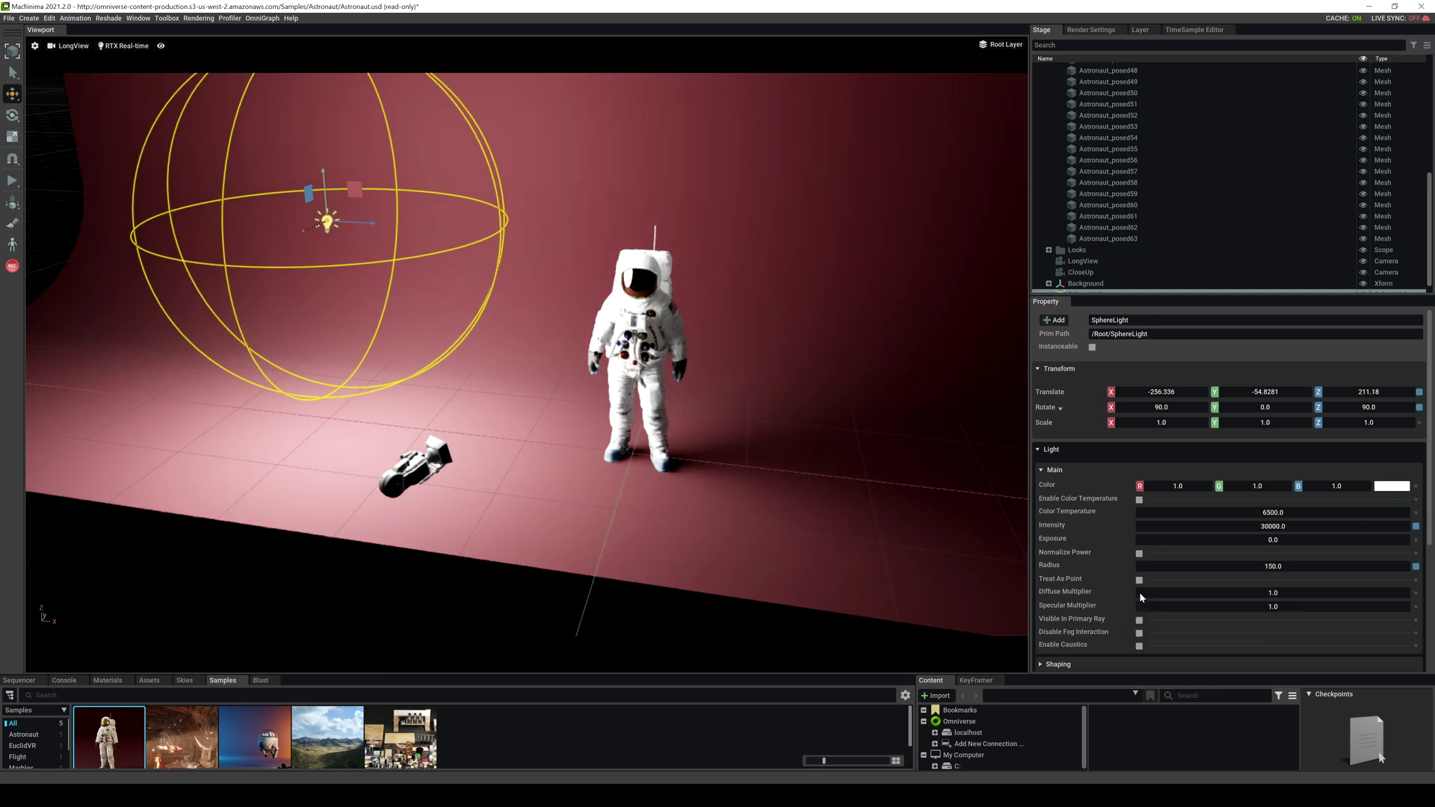
- Compare the astronaut's shadow with Treat As Point on and off, and move the sphere light closer, to about X -214
right_drag(783, 491, 720, 449)
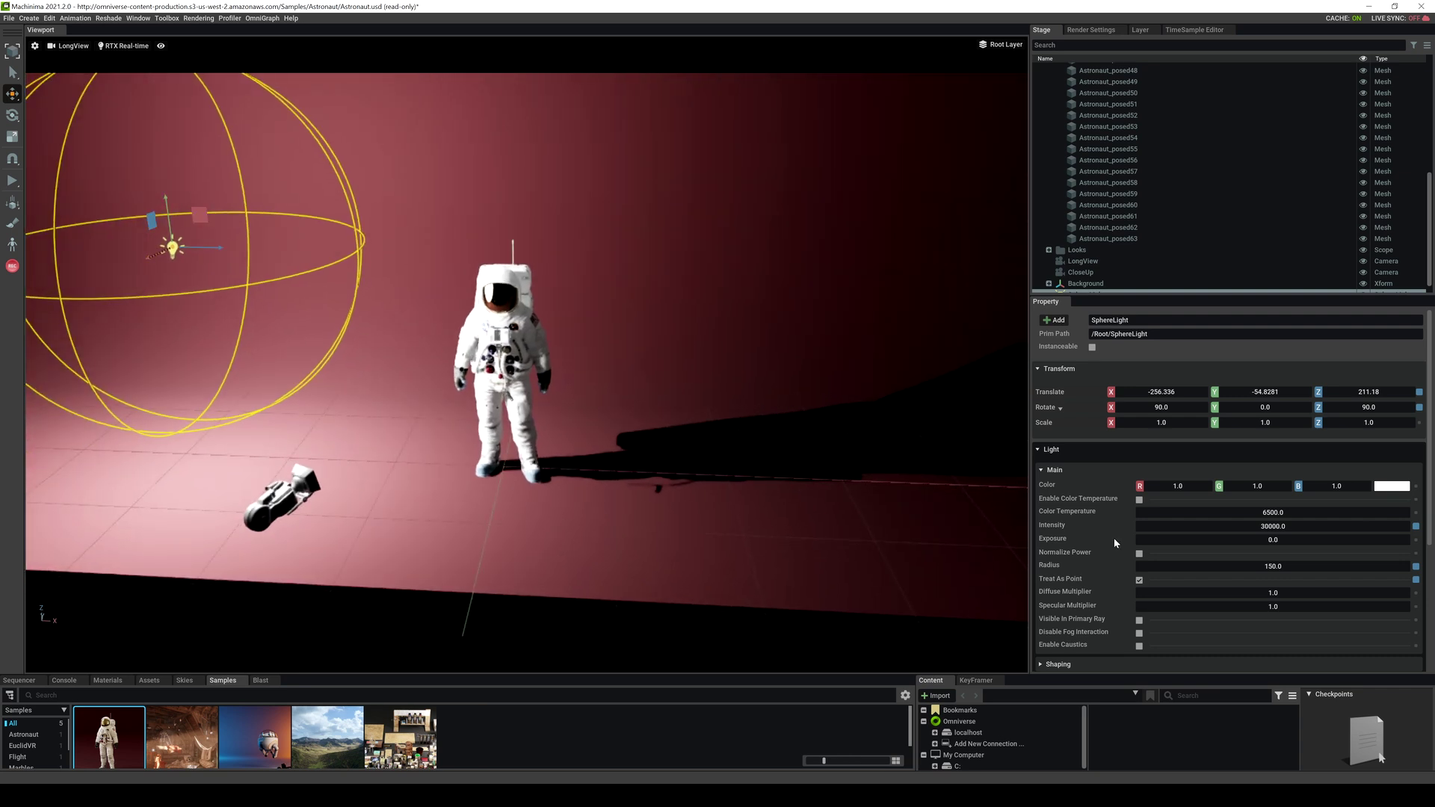
click(1139, 580)
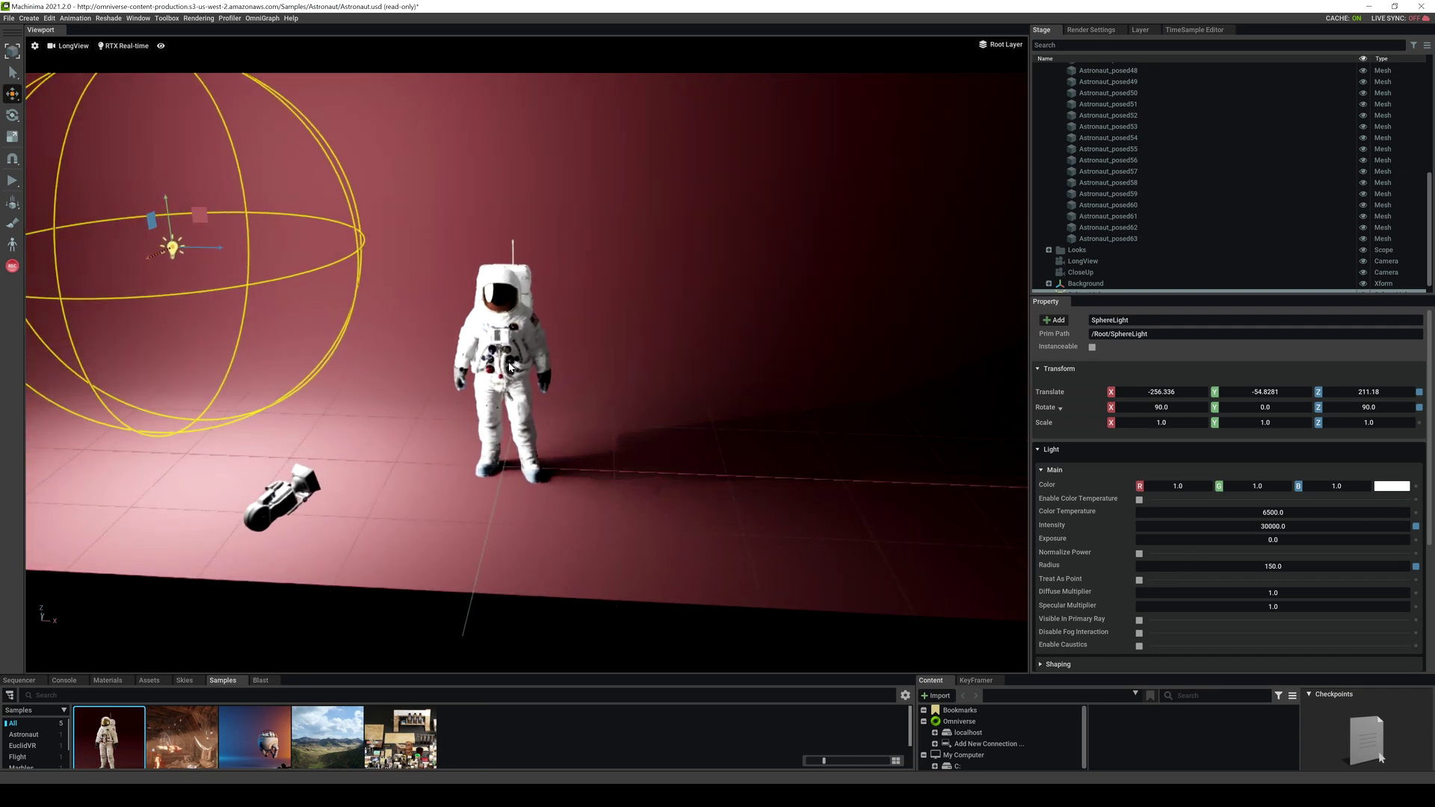
right_drag(509, 367, 303, 298)
drag(284, 302, 334, 310)
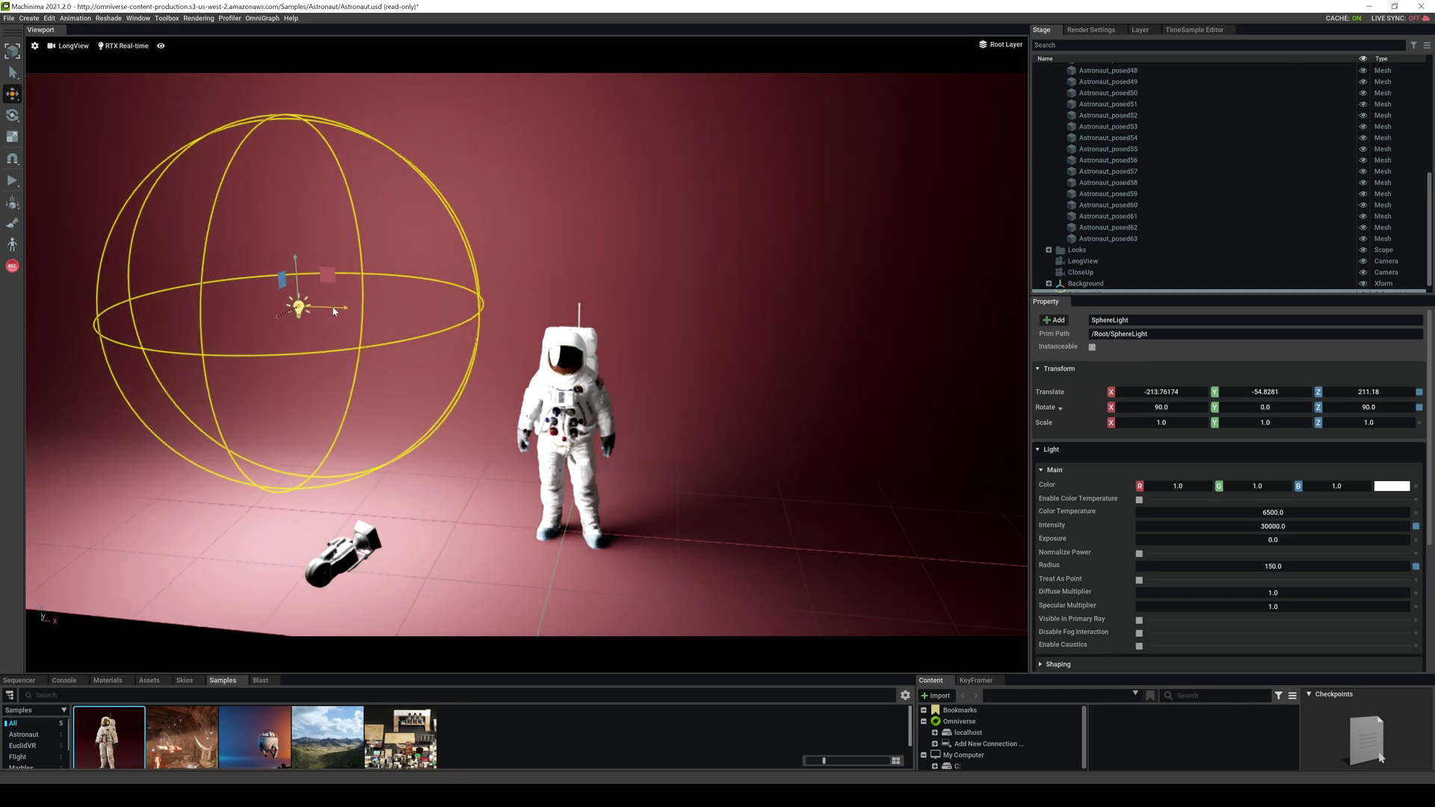
- Preview the lit astronaut up close in RTX Path-Traced mode, and return the renderer to RTX Real-Time
click(117, 47)
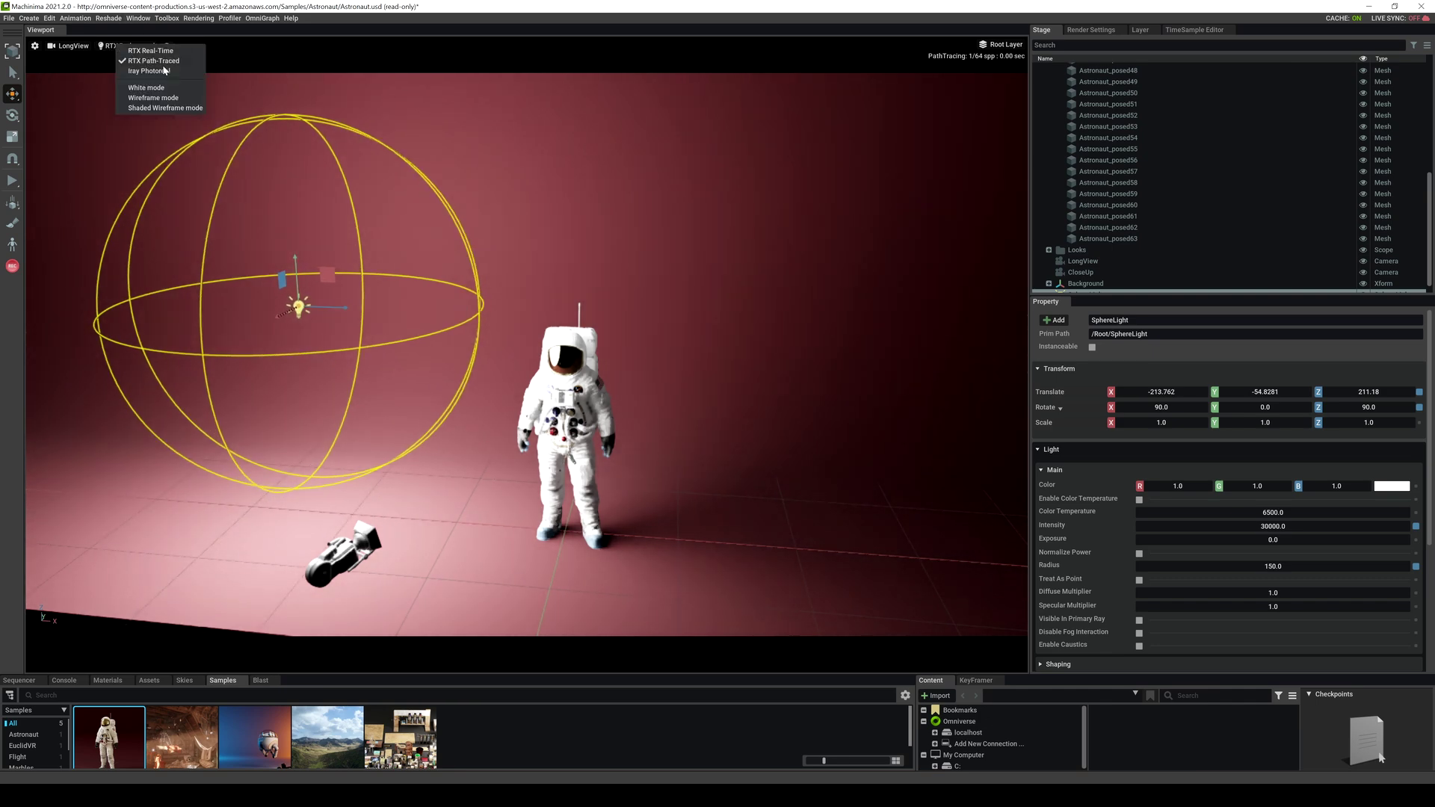
right_drag(590, 395, 615, 381)
key(w)
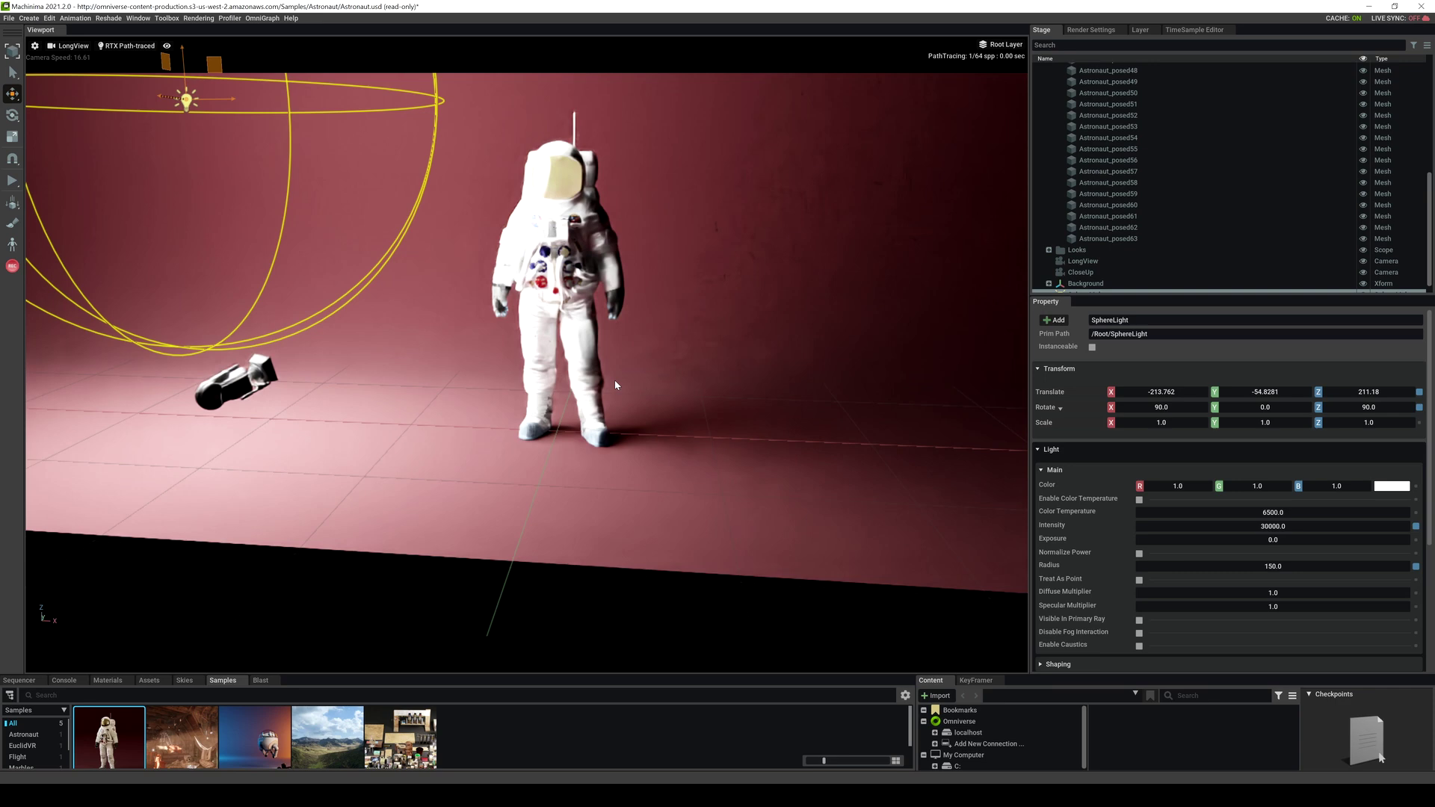
scroll(614, 385, up, 5)
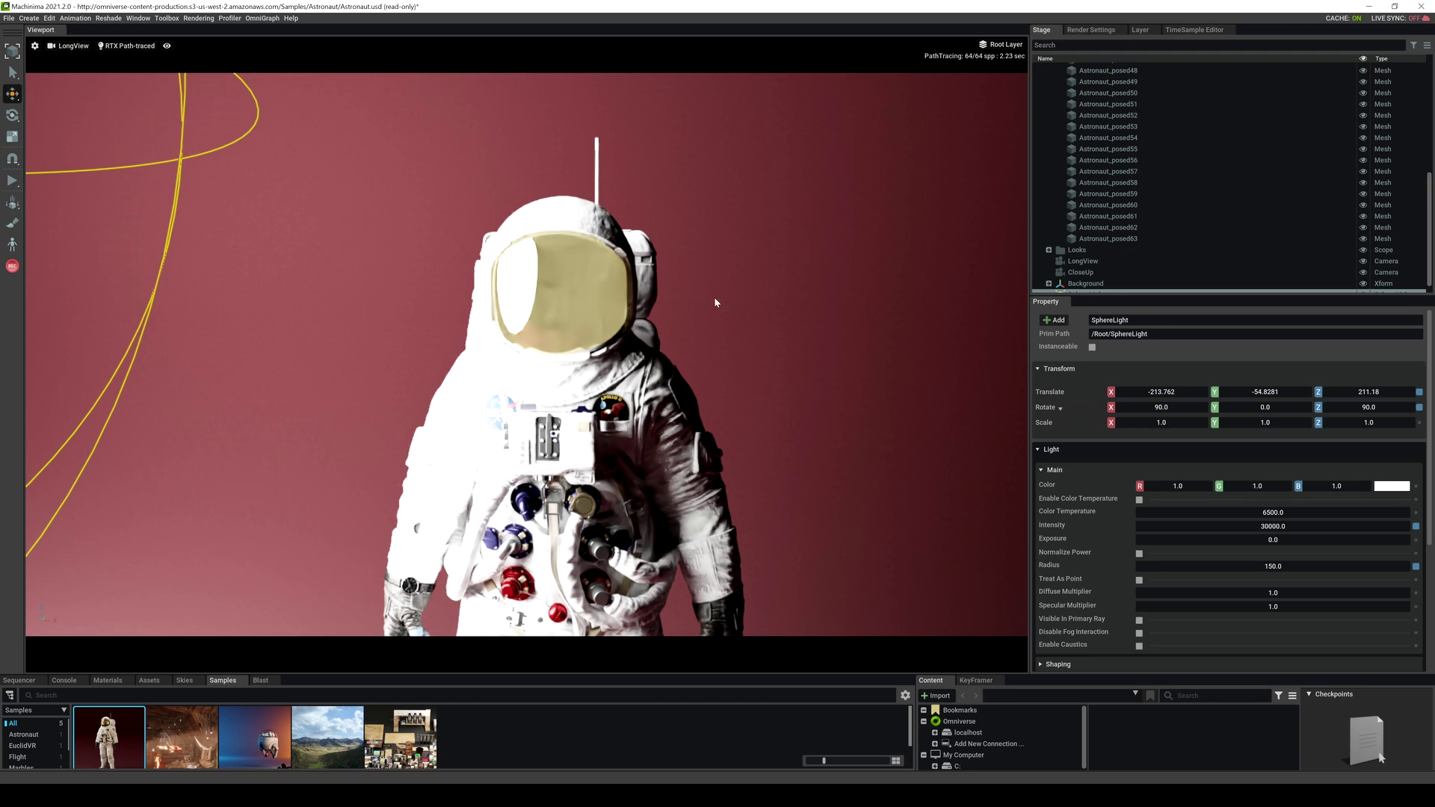
mouse_move(714, 298)
right_down()
mouse_move(746, 334)
mouse_move(707, 424)
right_up()
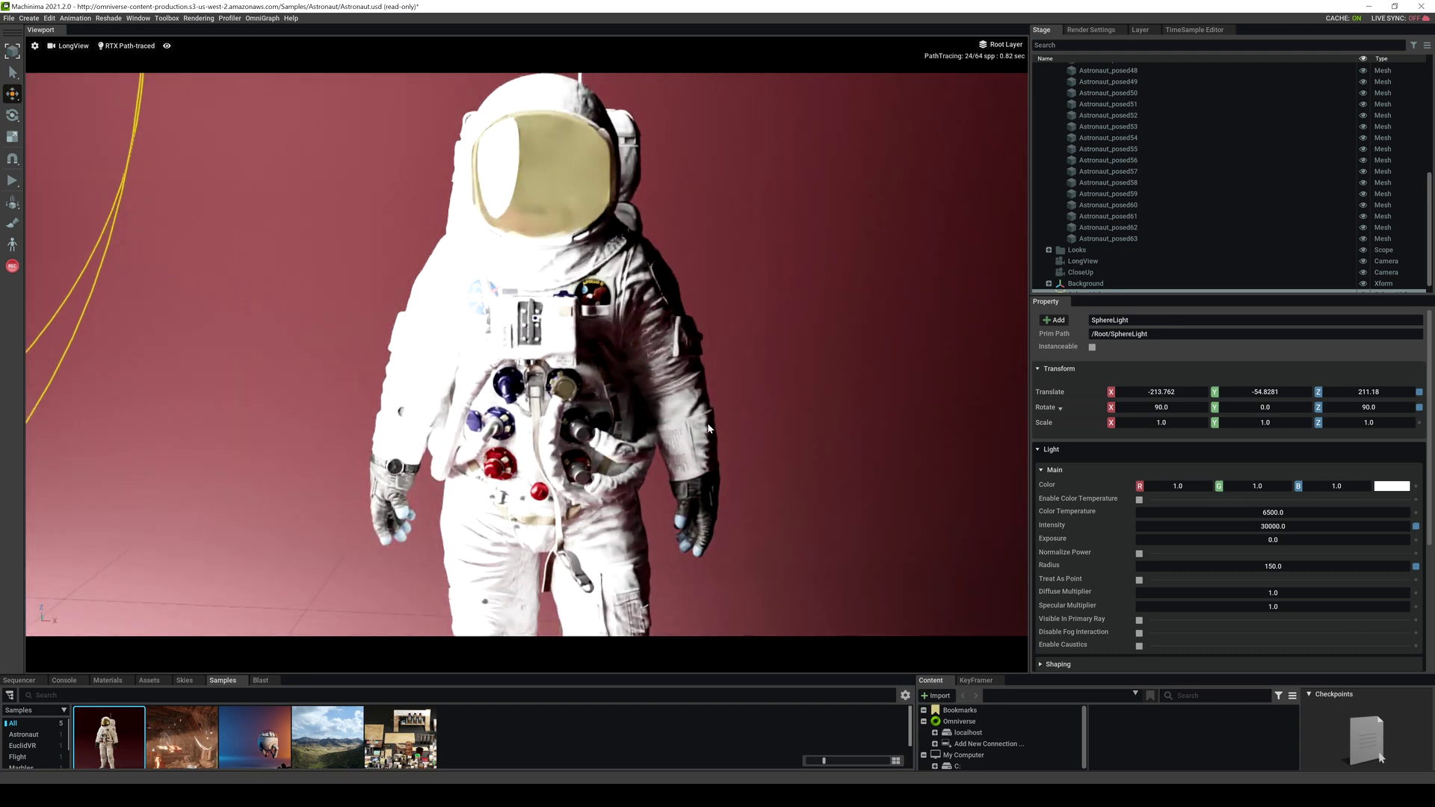
click(127, 47)
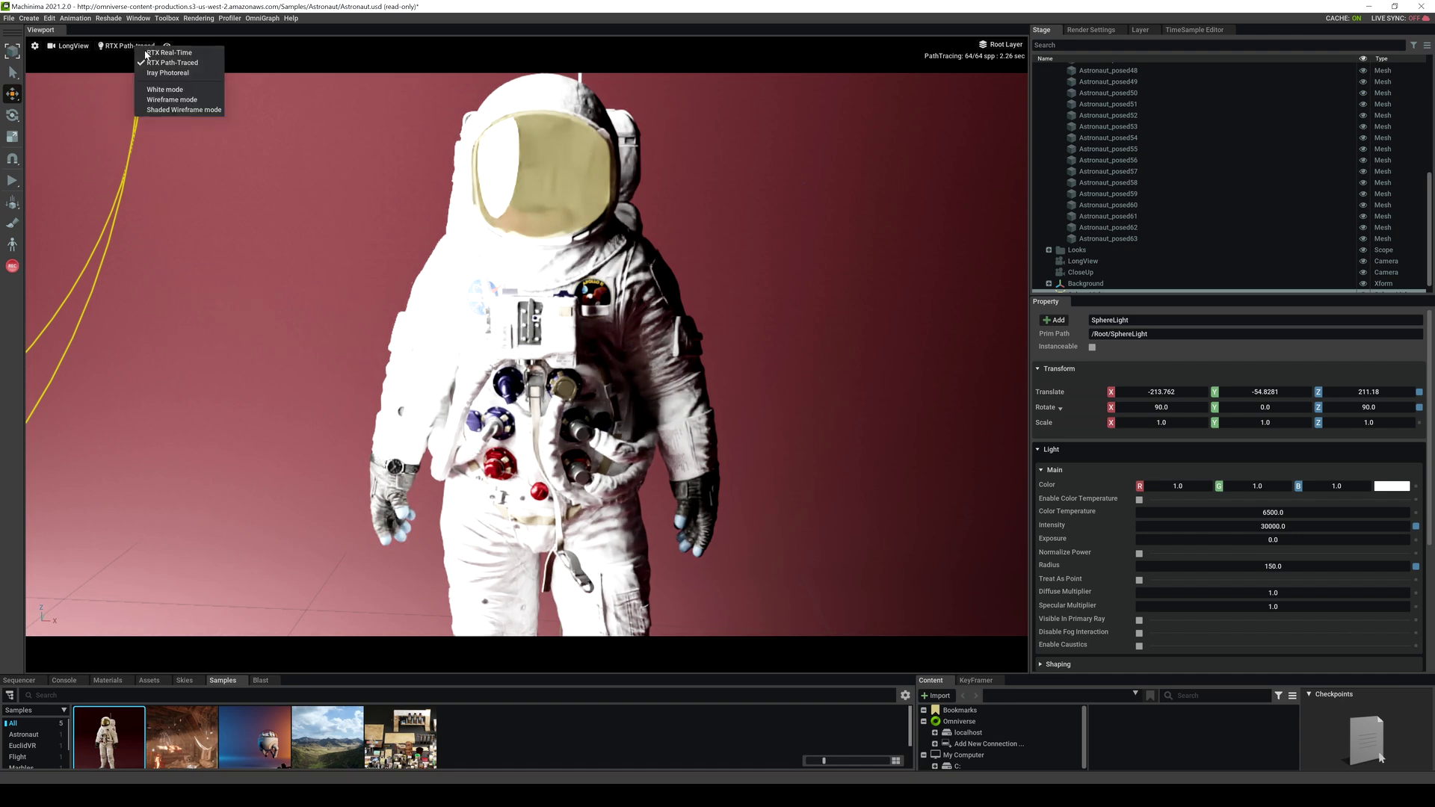
click(168, 53)
- Delete the sphere light and create a rect light in its place
scroll(478, 248, down, 4)
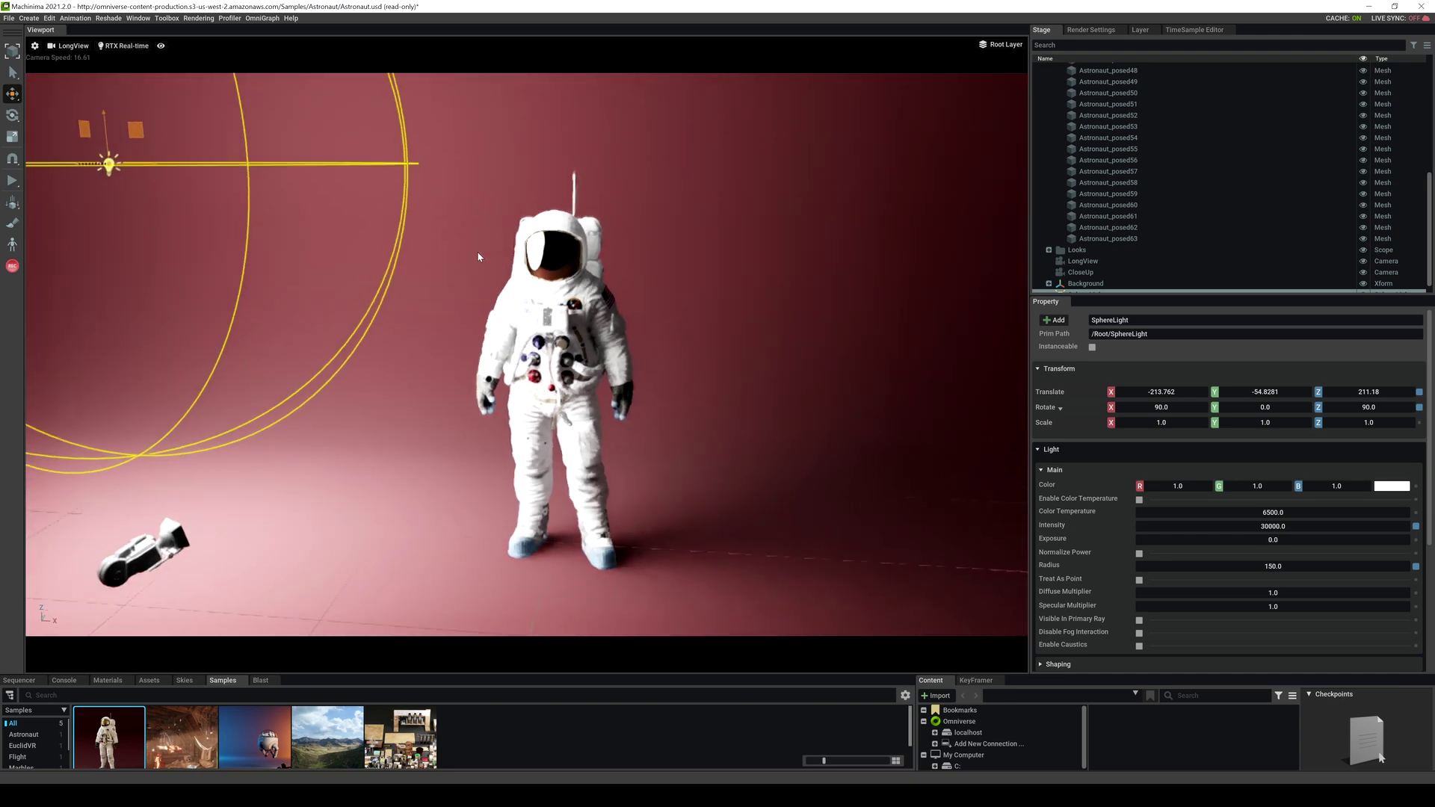
middle_drag(486, 256, 483, 278)
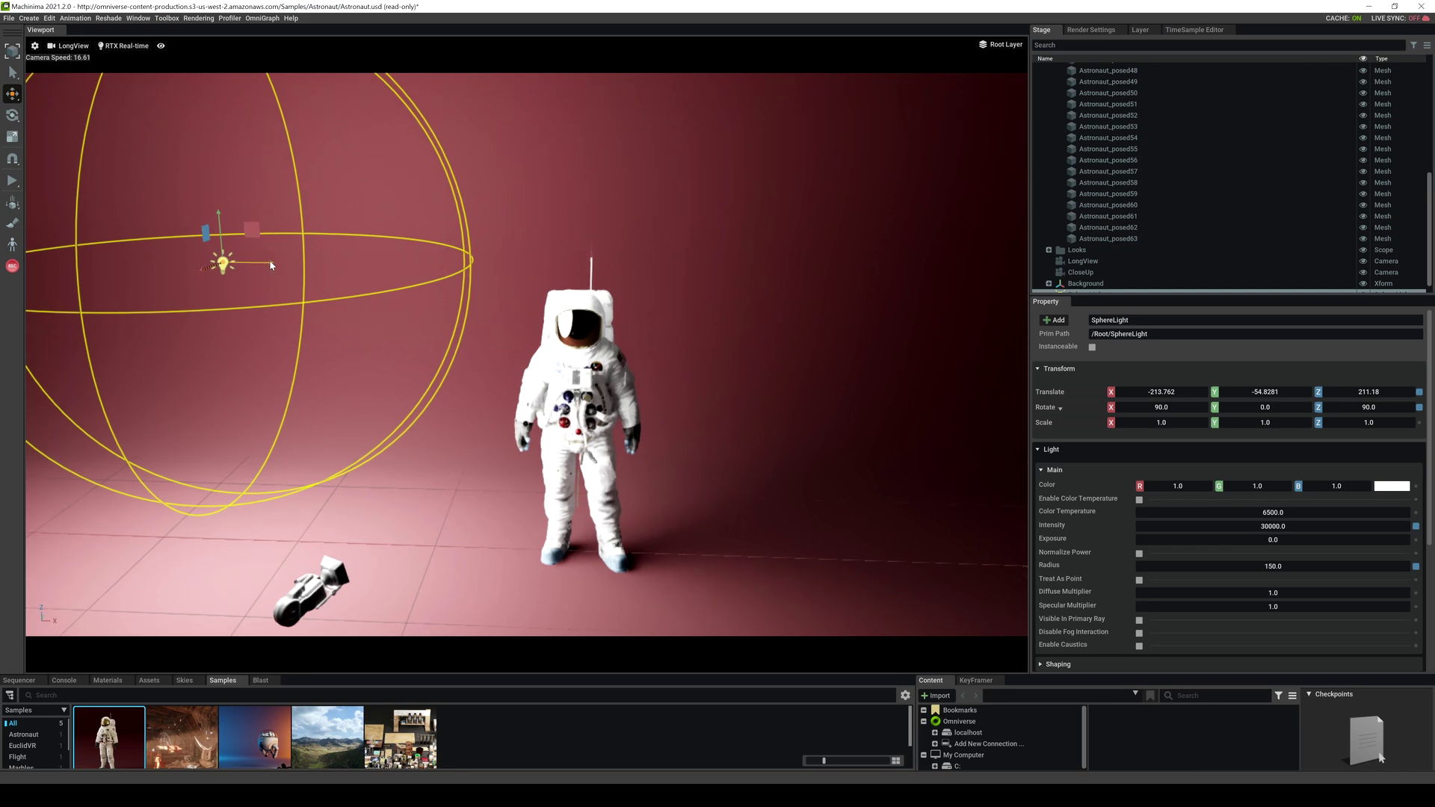
key(Delete)
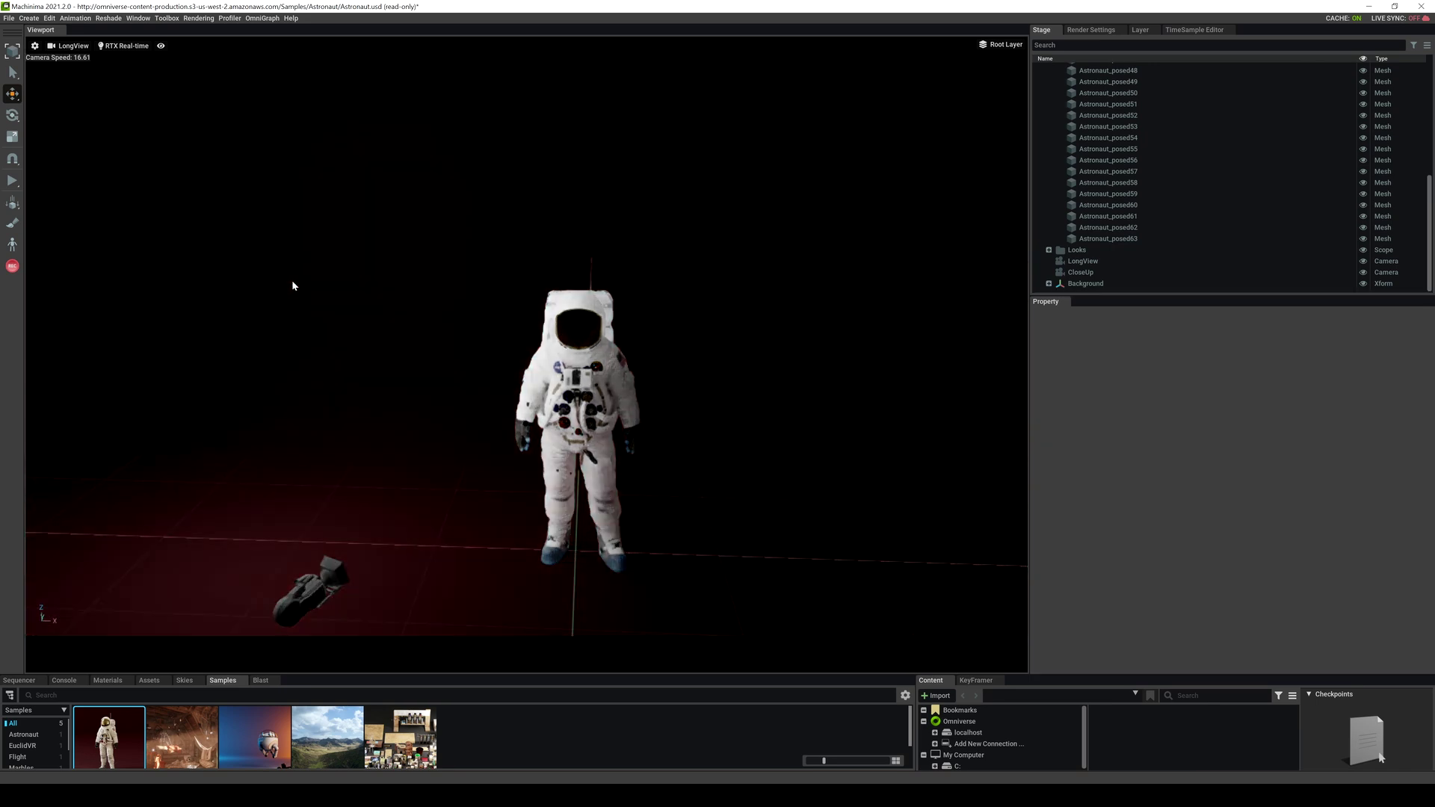
click(30, 18)
mouse_move(44, 64)
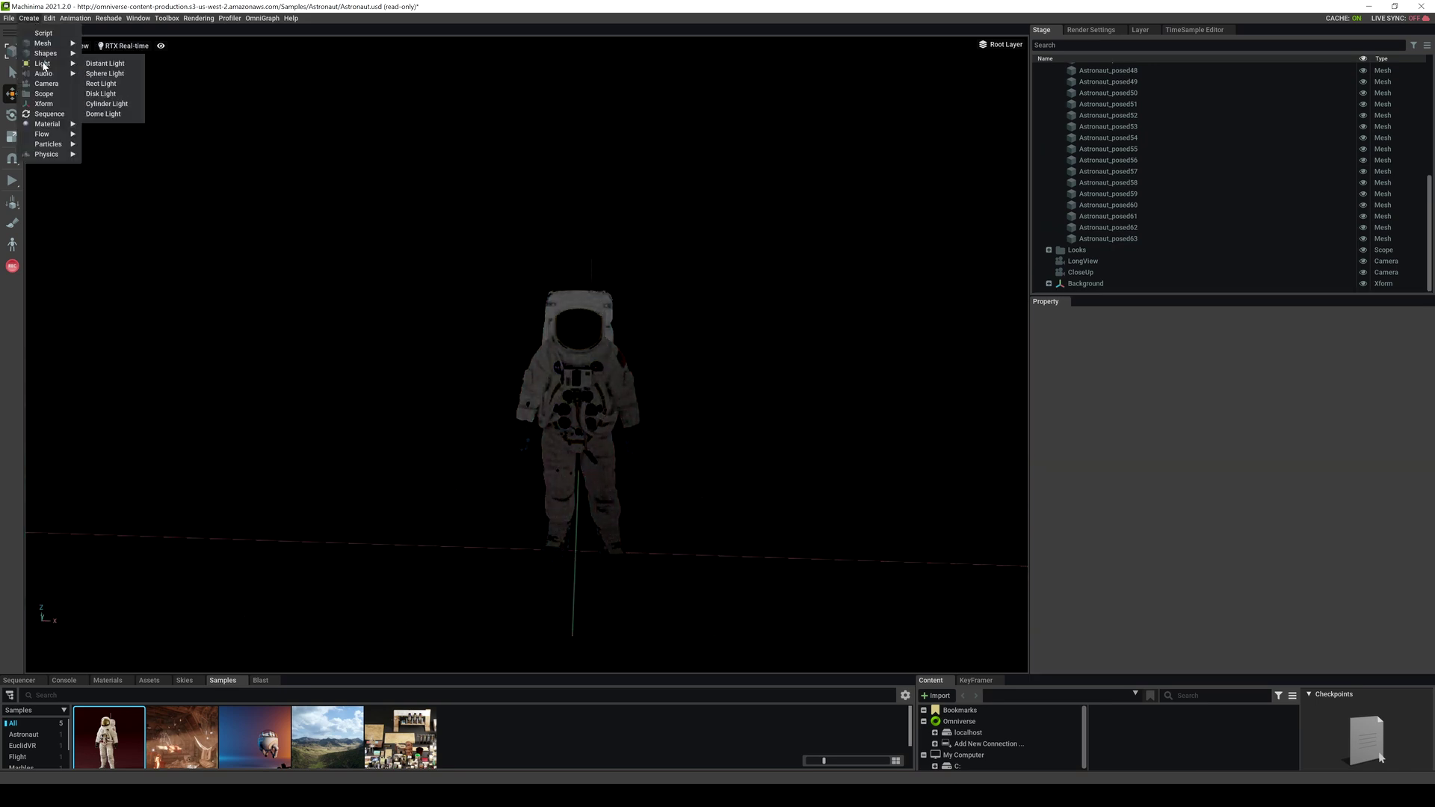
click(104, 86)
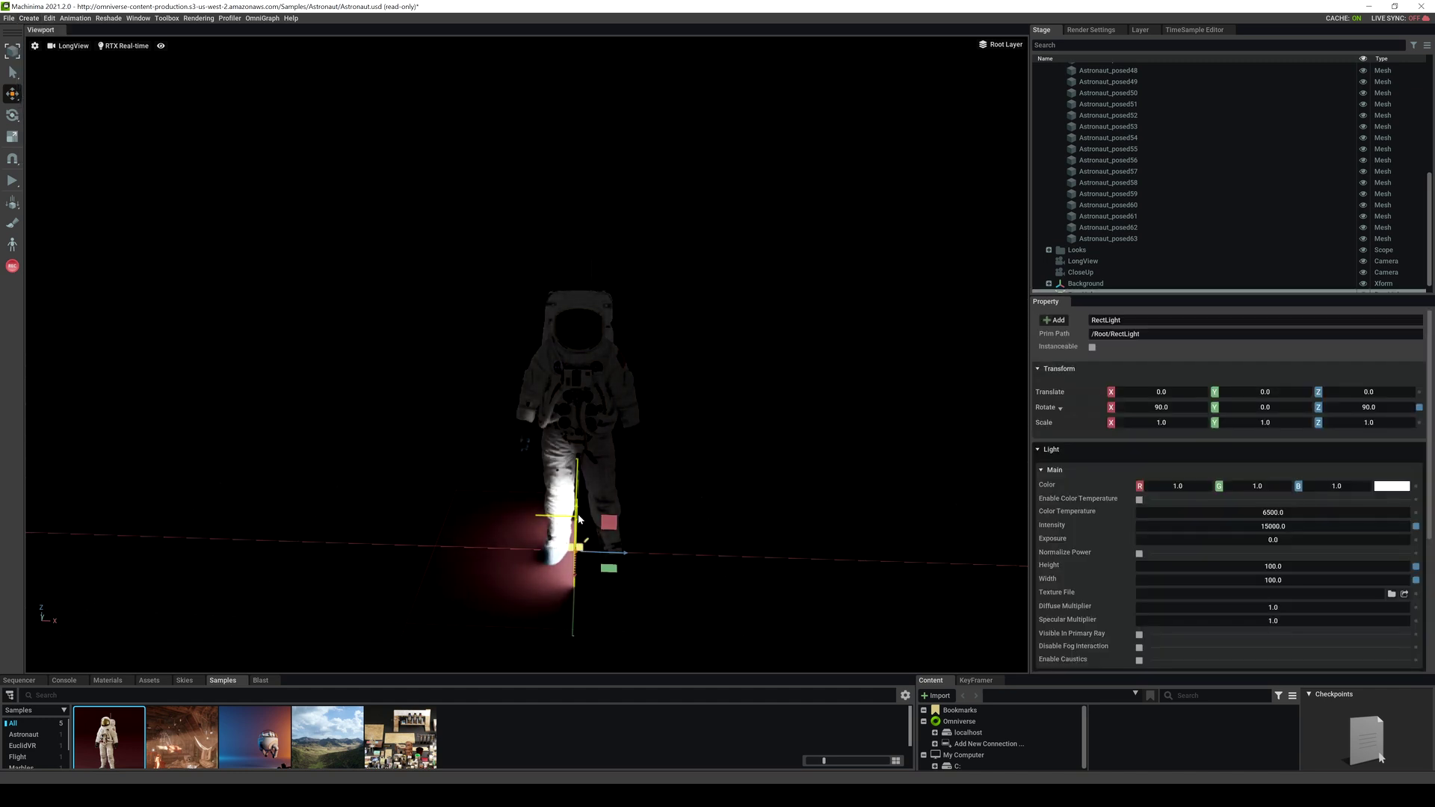
- Move the rect light beside and in front of the astronaut, to about X 120, Y -57 and Z 166
mouse_move(581, 540)
right_down()
mouse_move(605, 544)
mouse_move(578, 521)
right_up()
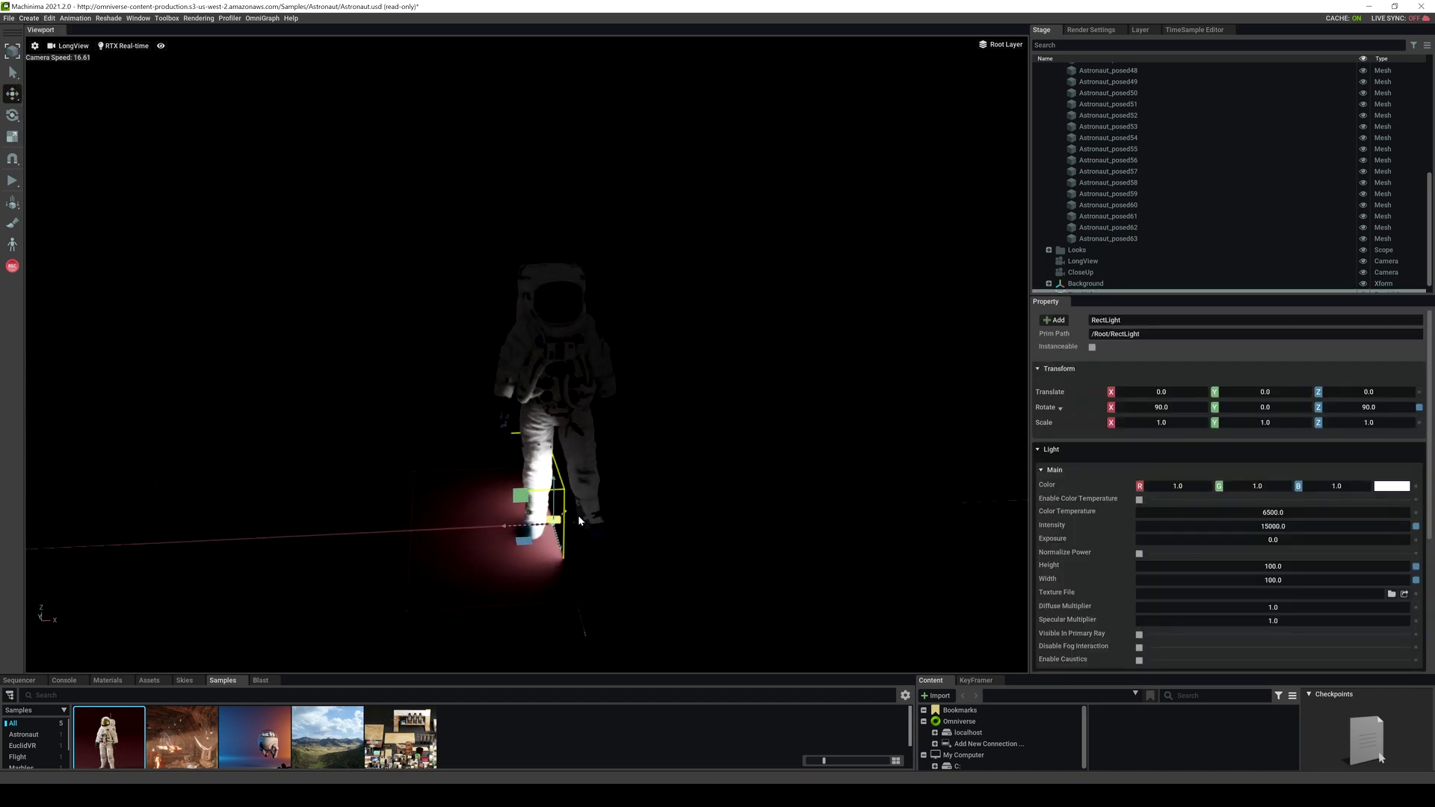
drag(557, 502, 529, 299)
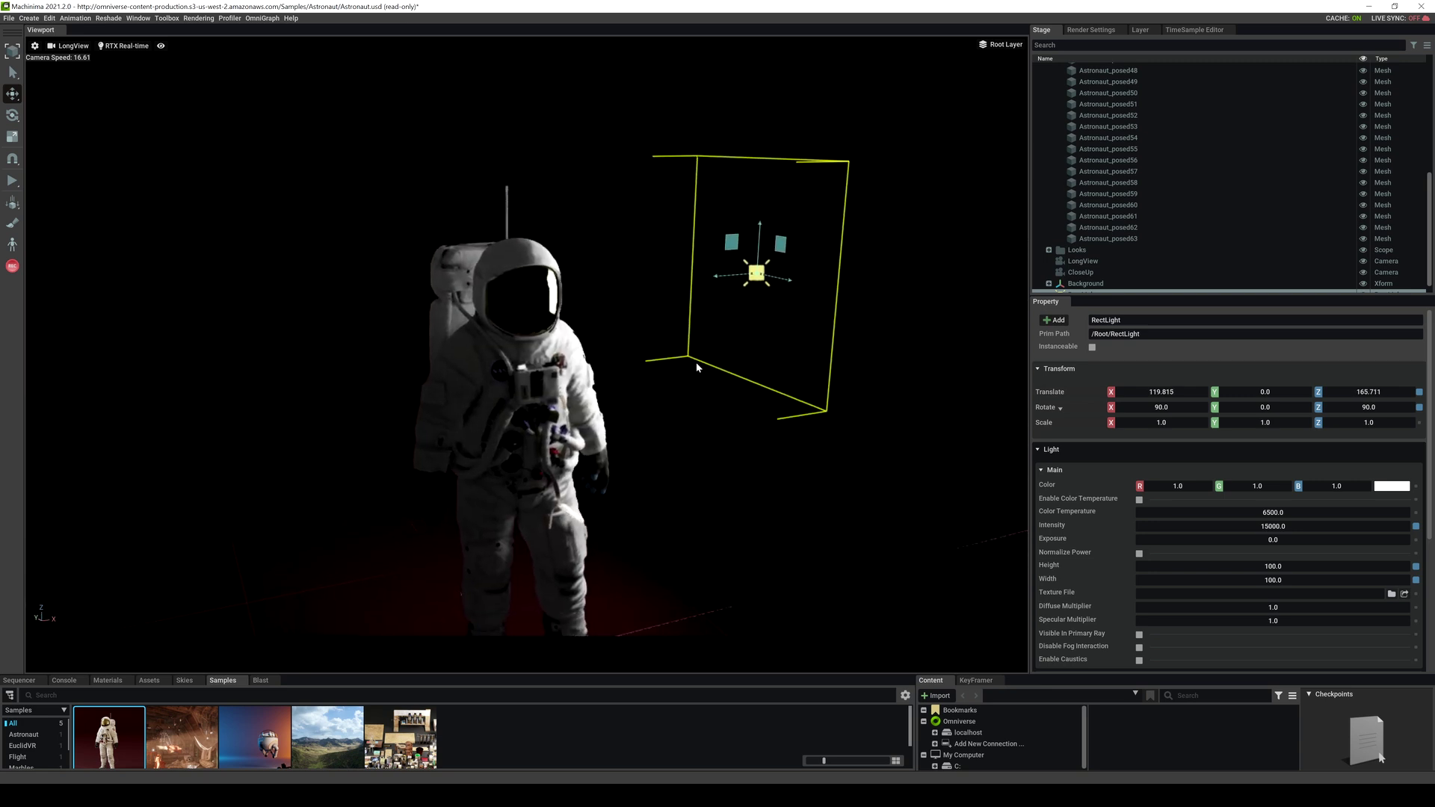
right_drag(696, 362, 709, 378)
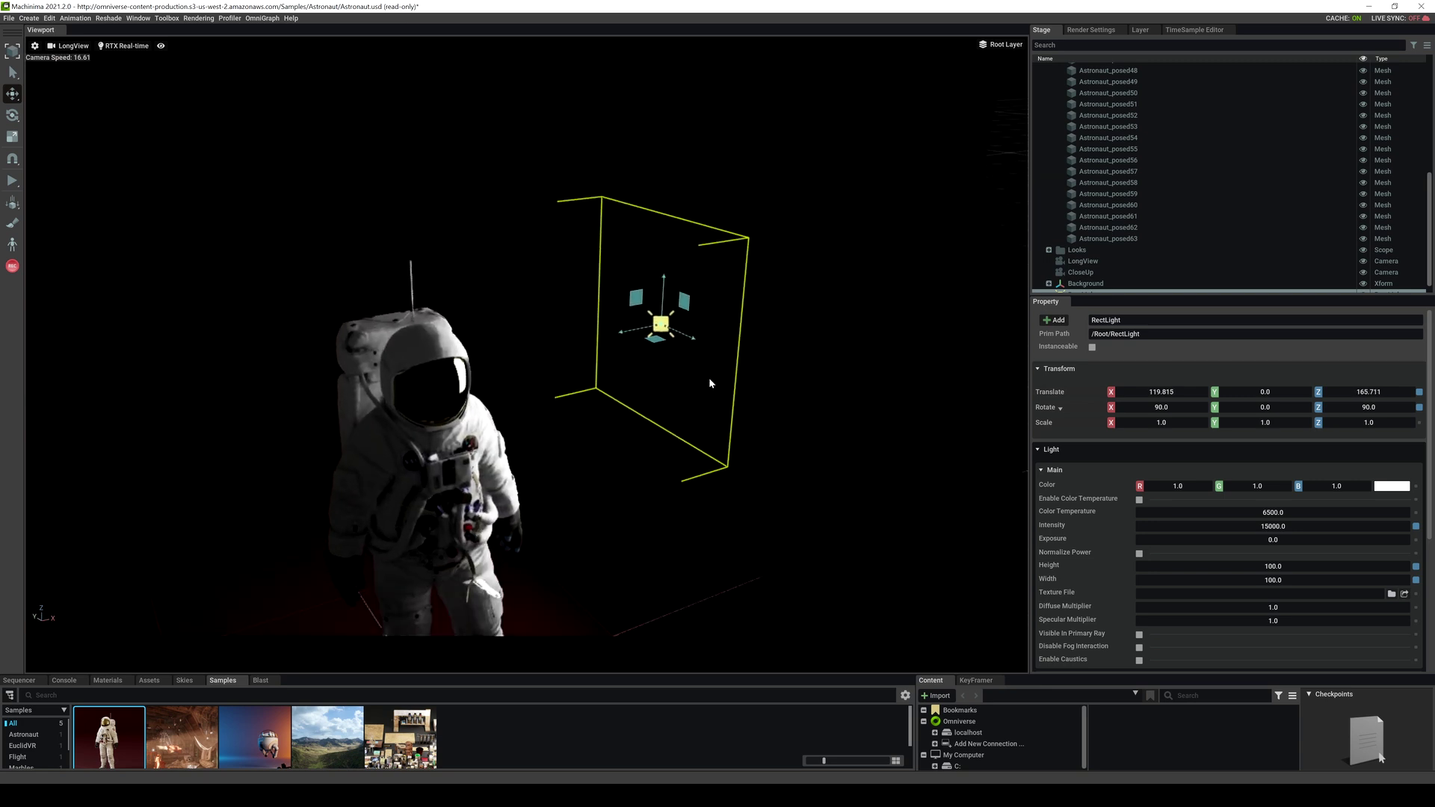
drag(693, 344, 774, 392)
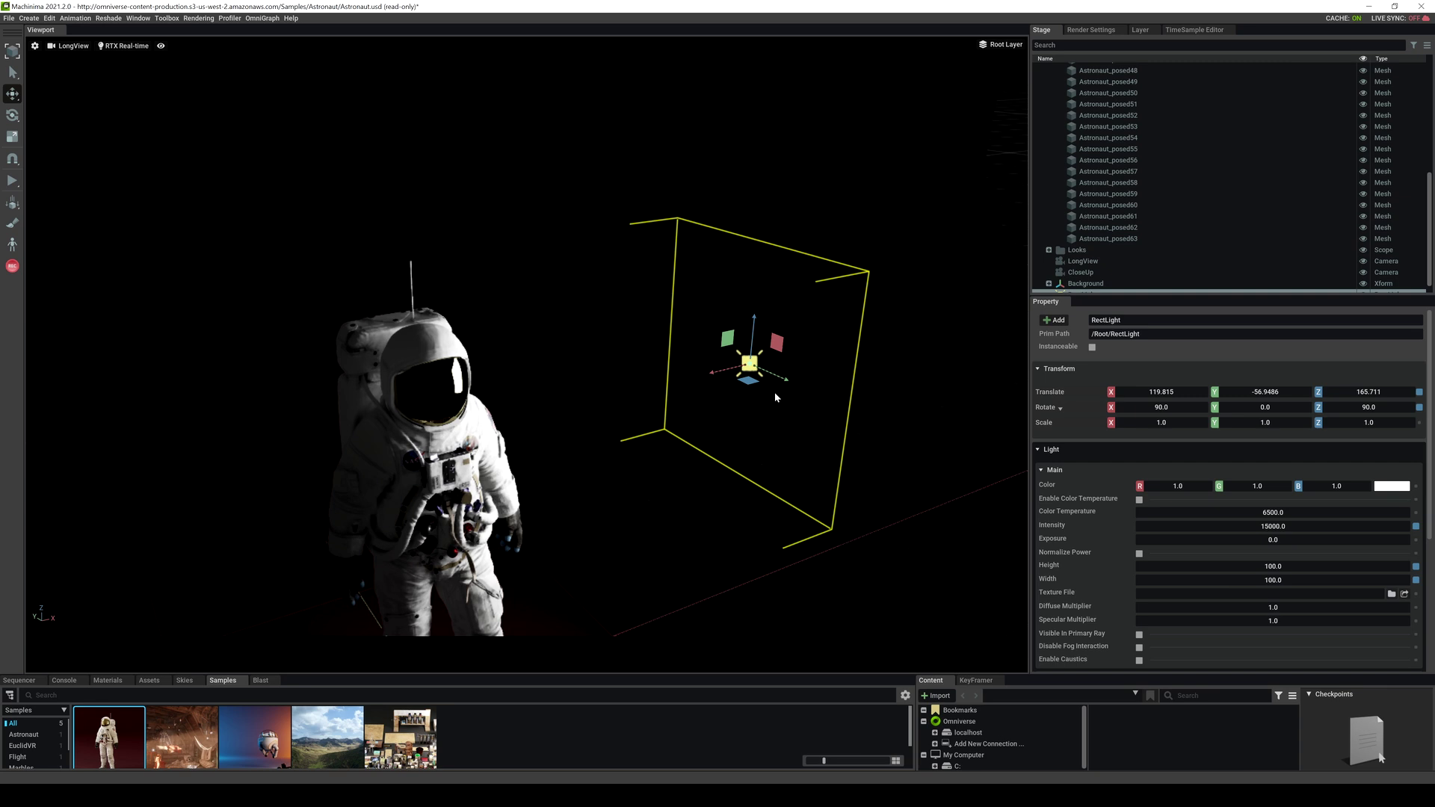
- Try out different heights on the rect light, ending at 128.8
scroll(1160, 533, down, 1)
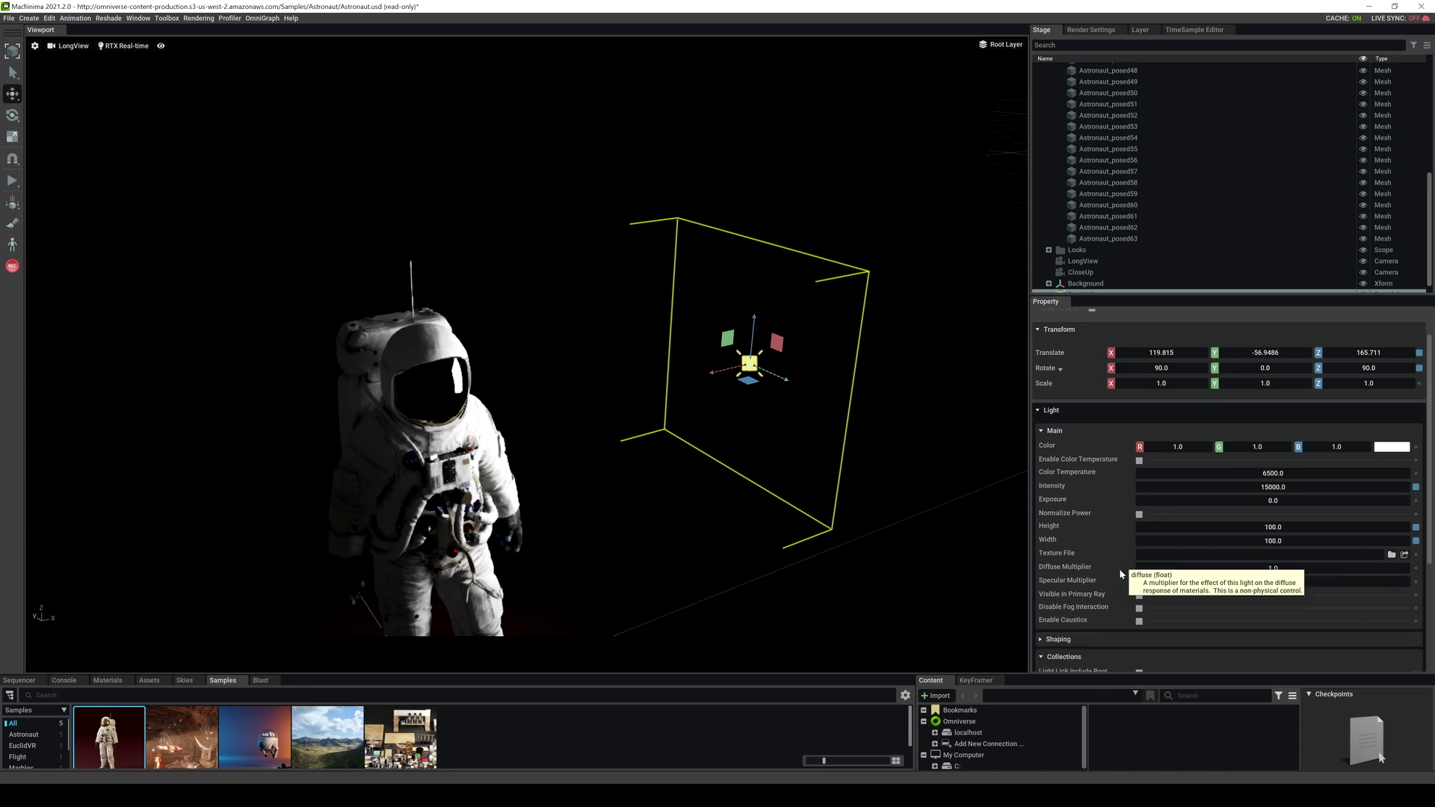
drag(1282, 532, 1428, 547)
drag(1427, 548, 1295, 526)
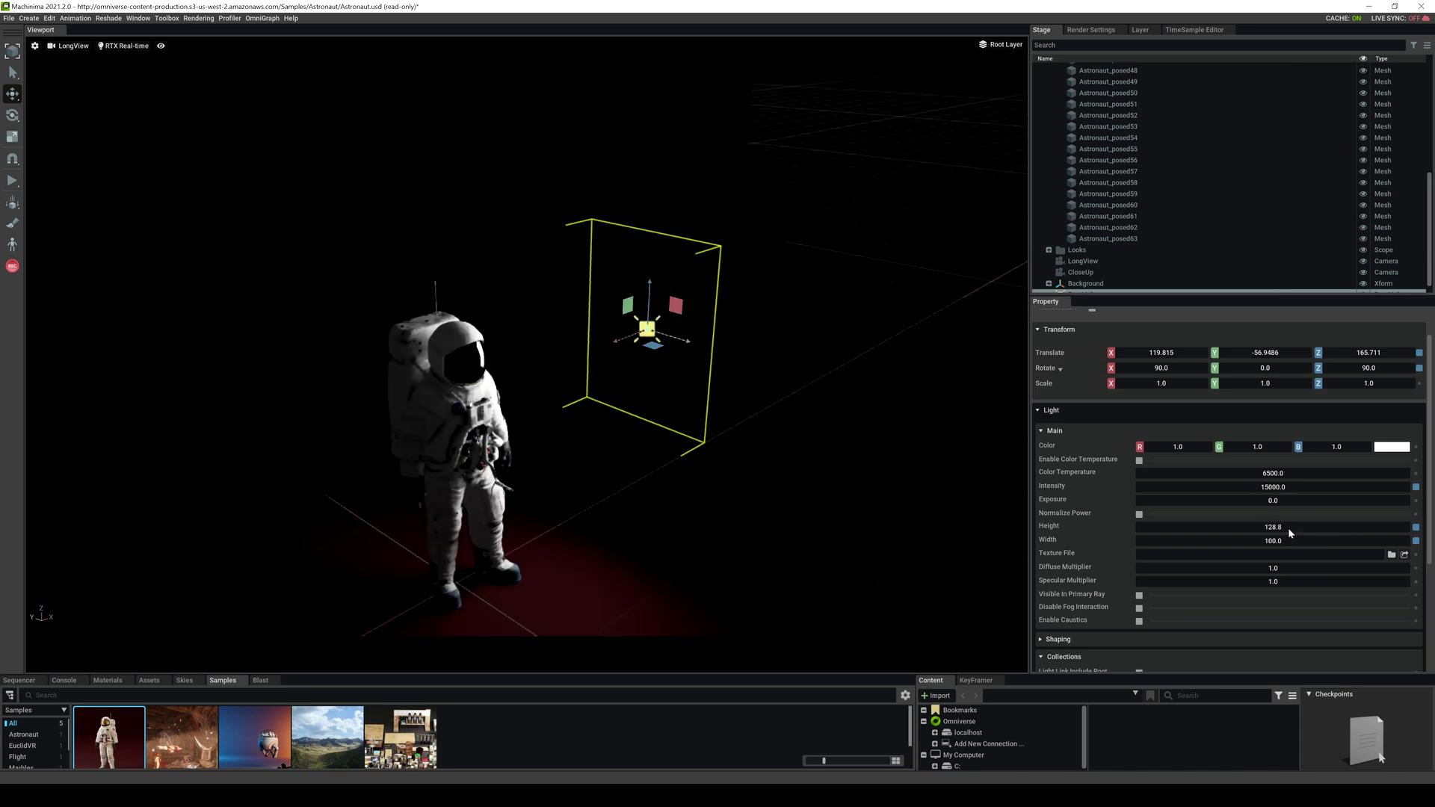
- Set the rect light's height and width to 200, and move it farther forward, to about Y -94
double_click(1287, 528)
text(200)
key(Tab)
text(200)
key(Return)
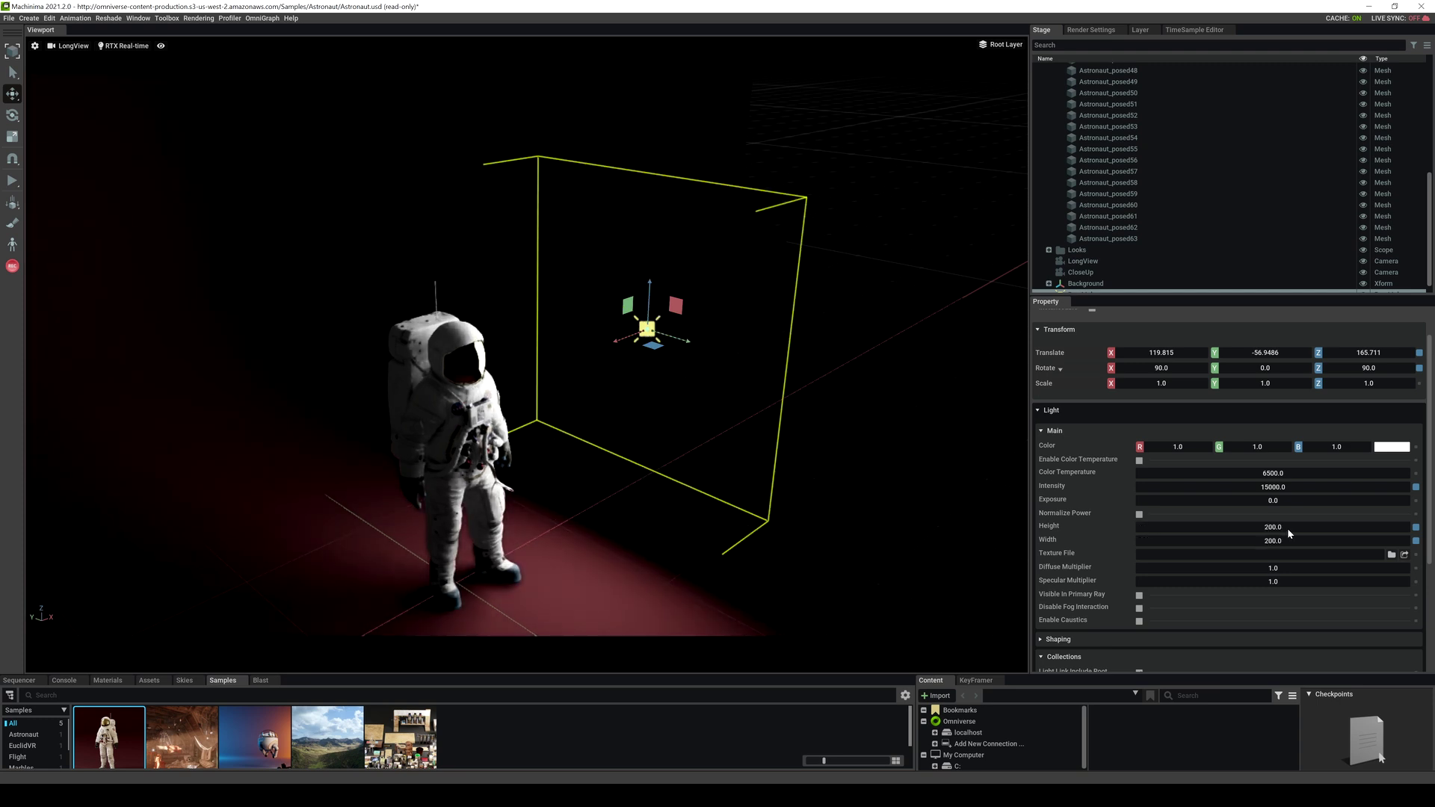
right_drag(441, 532, 416, 562)
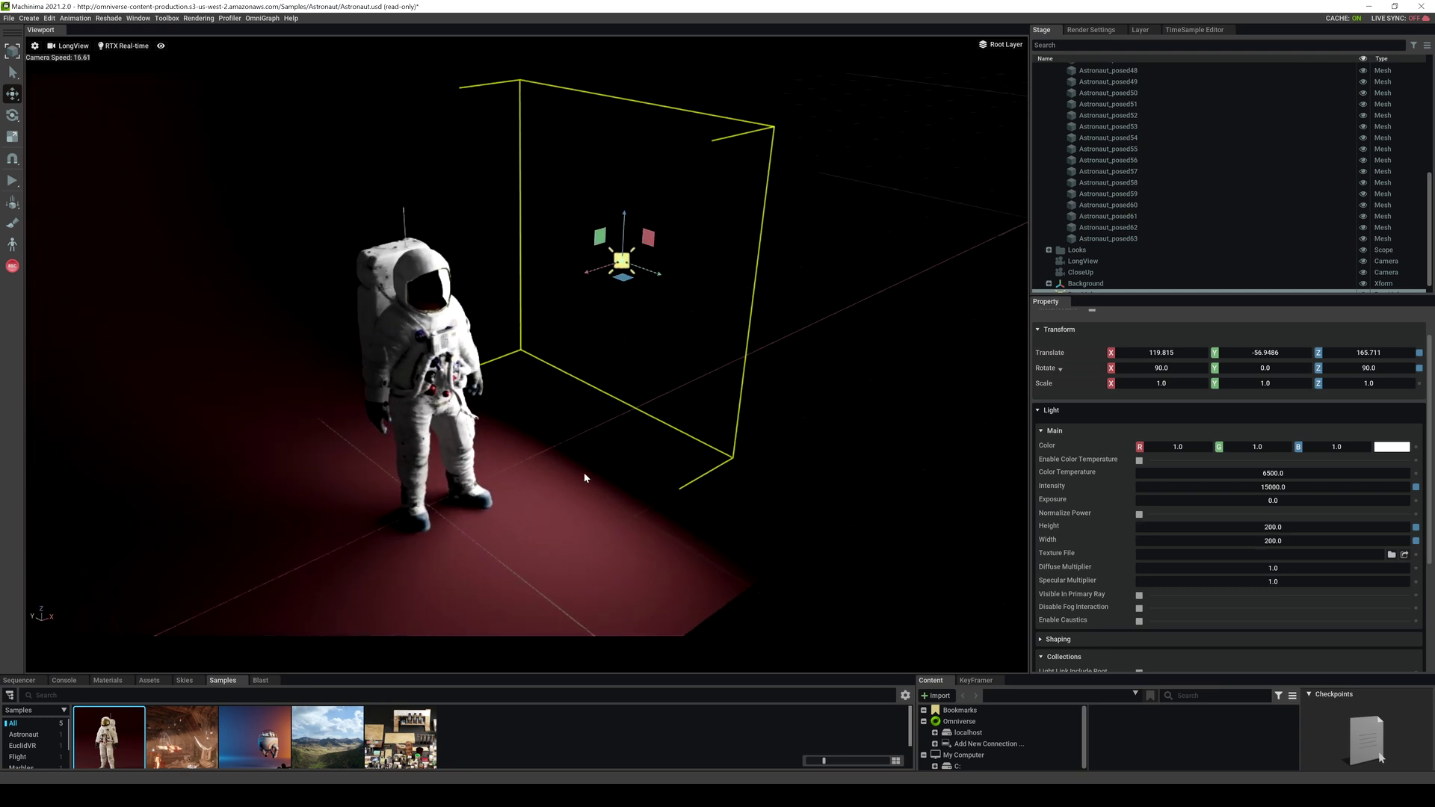
drag(668, 280, 706, 284)
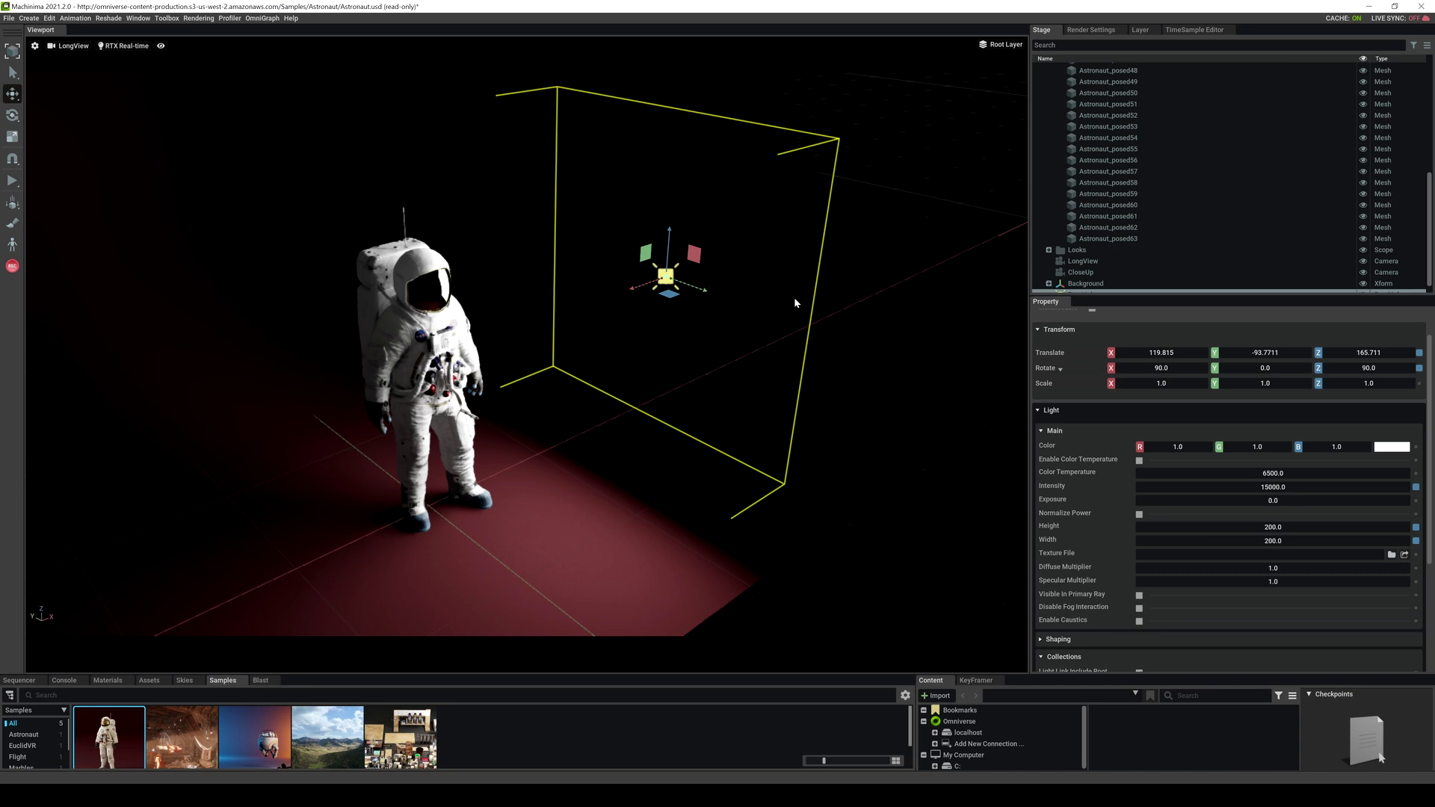
- Assign the abandoned_parking_4k sky from localhost/NVIDIA/Assets/Skies/Cloudy as the rect light's texture file
click(1390, 555)
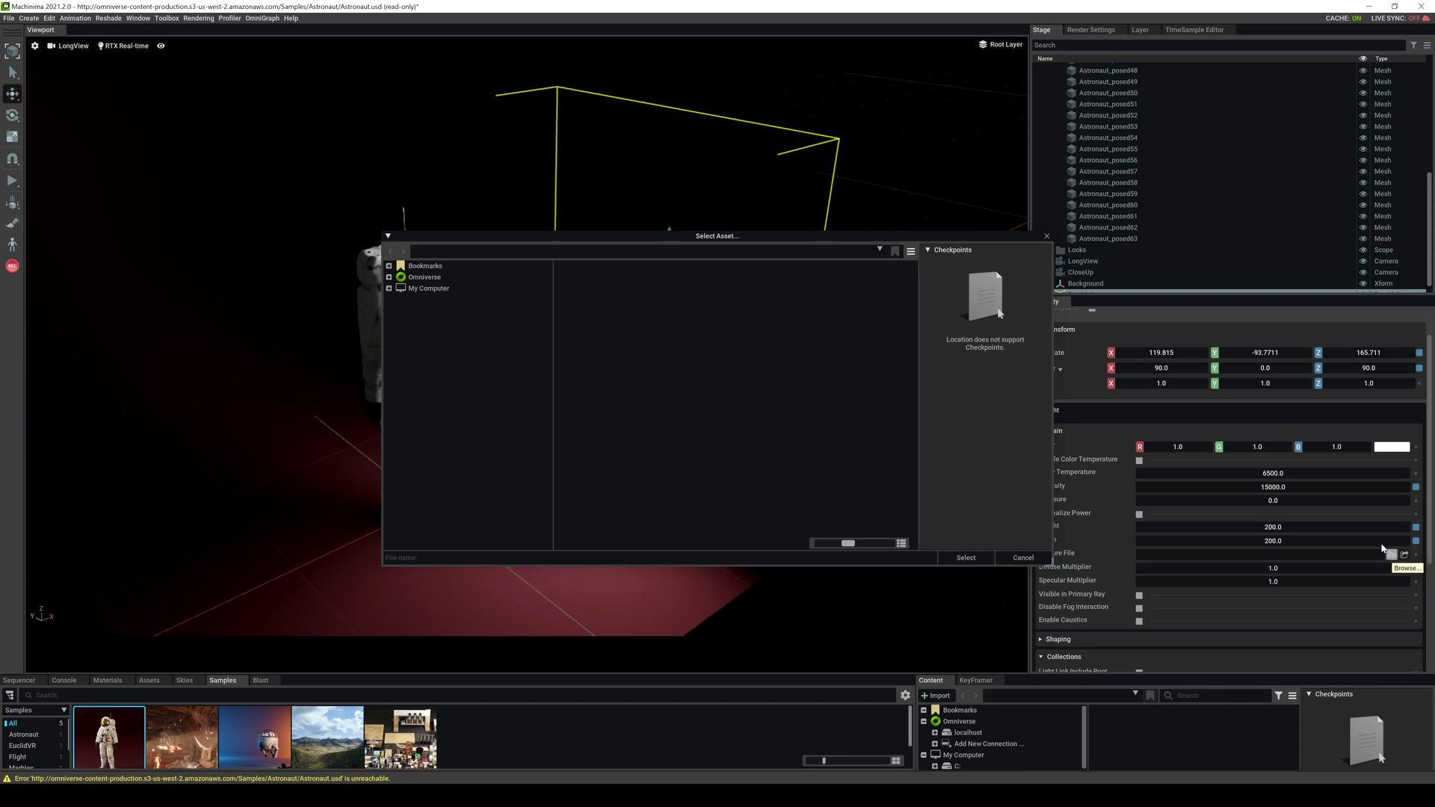
click(422, 277)
double_click(582, 306)
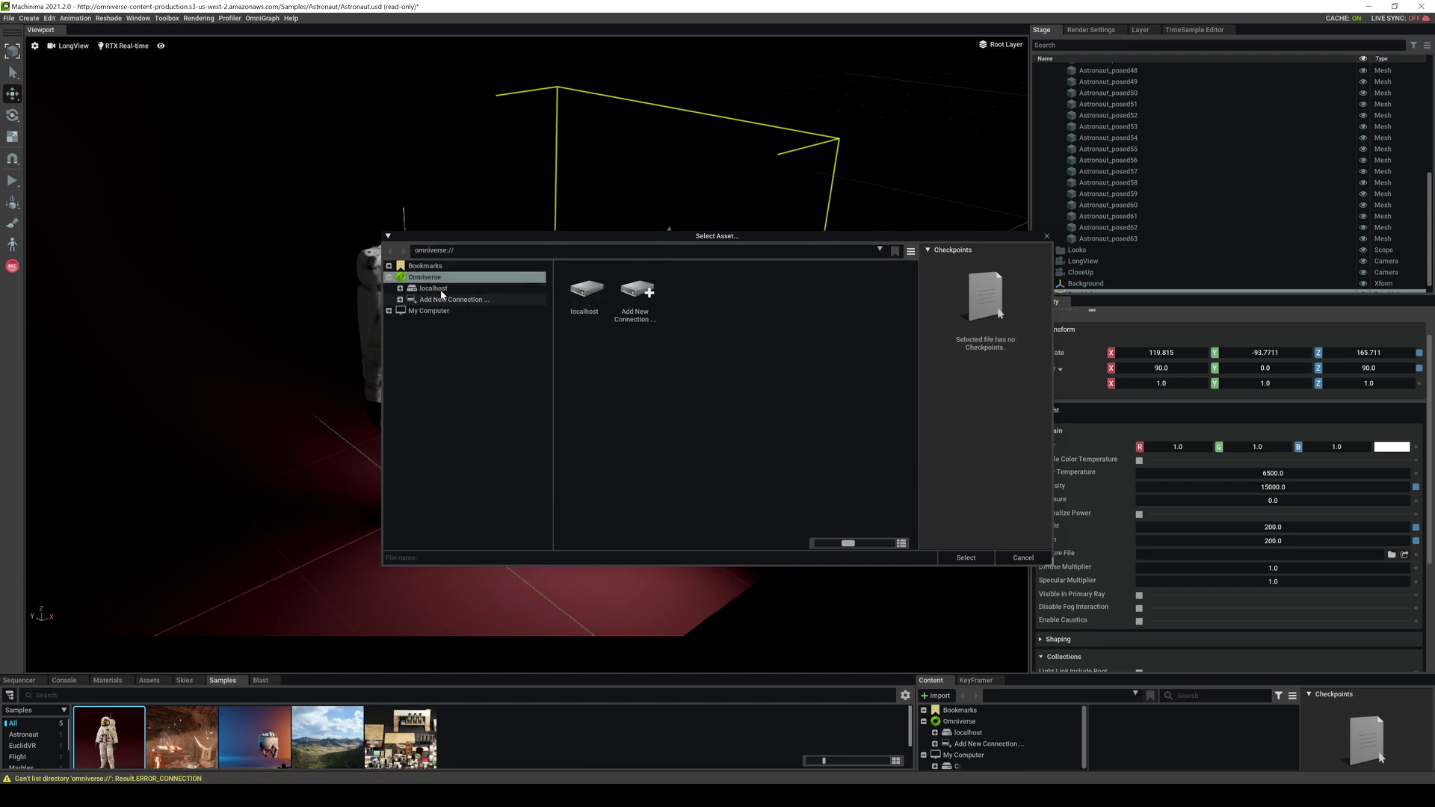
click(455, 310)
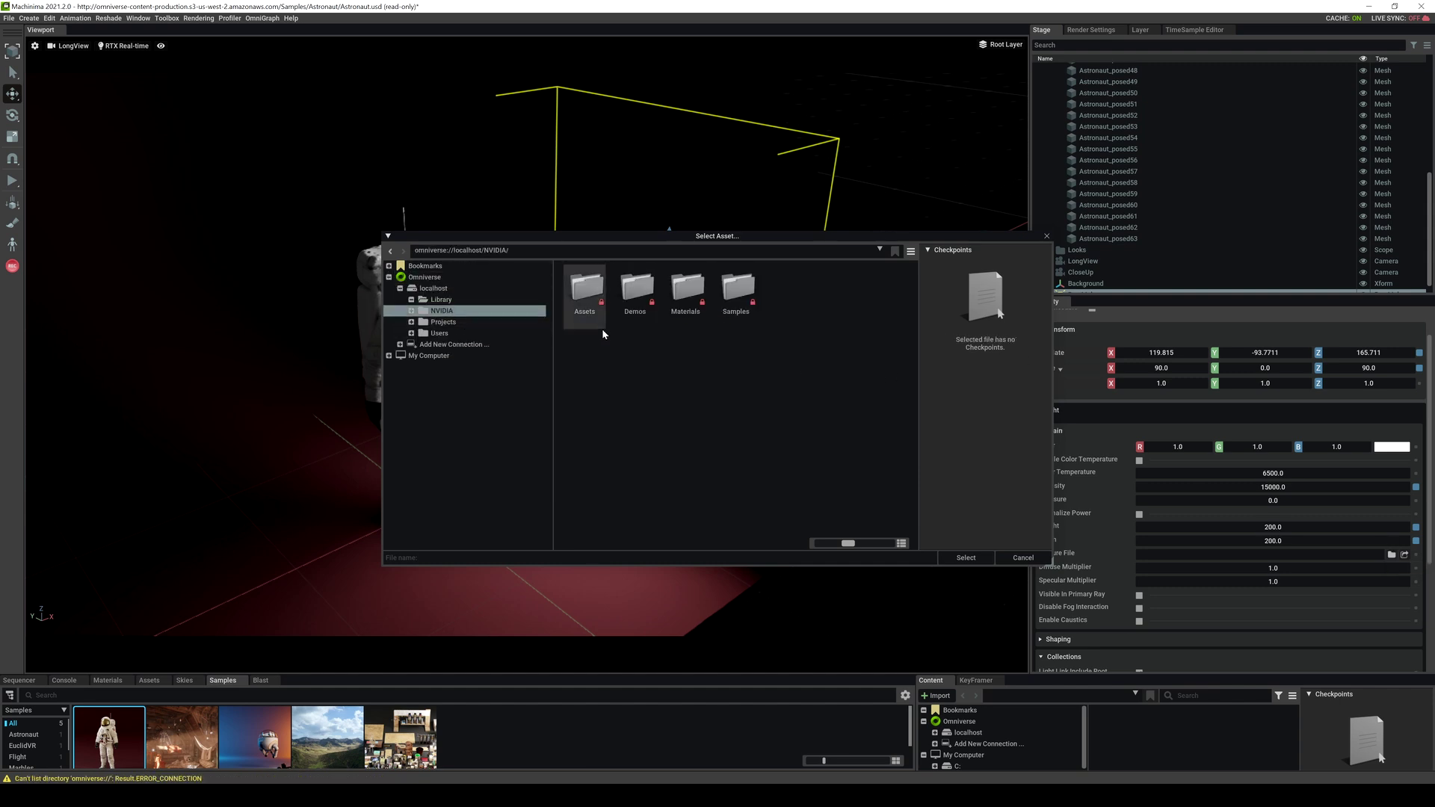
double_click(586, 292)
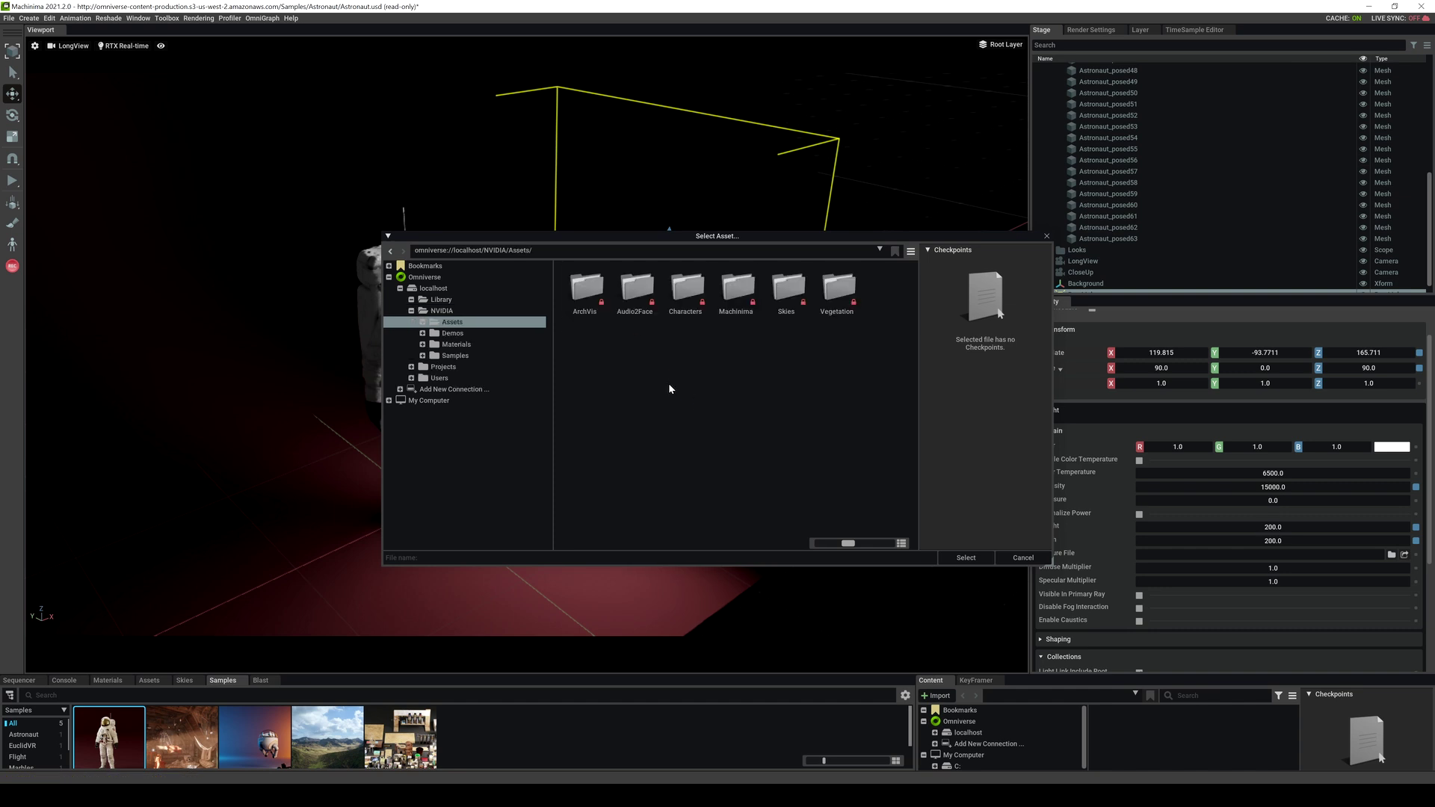
double_click(795, 298)
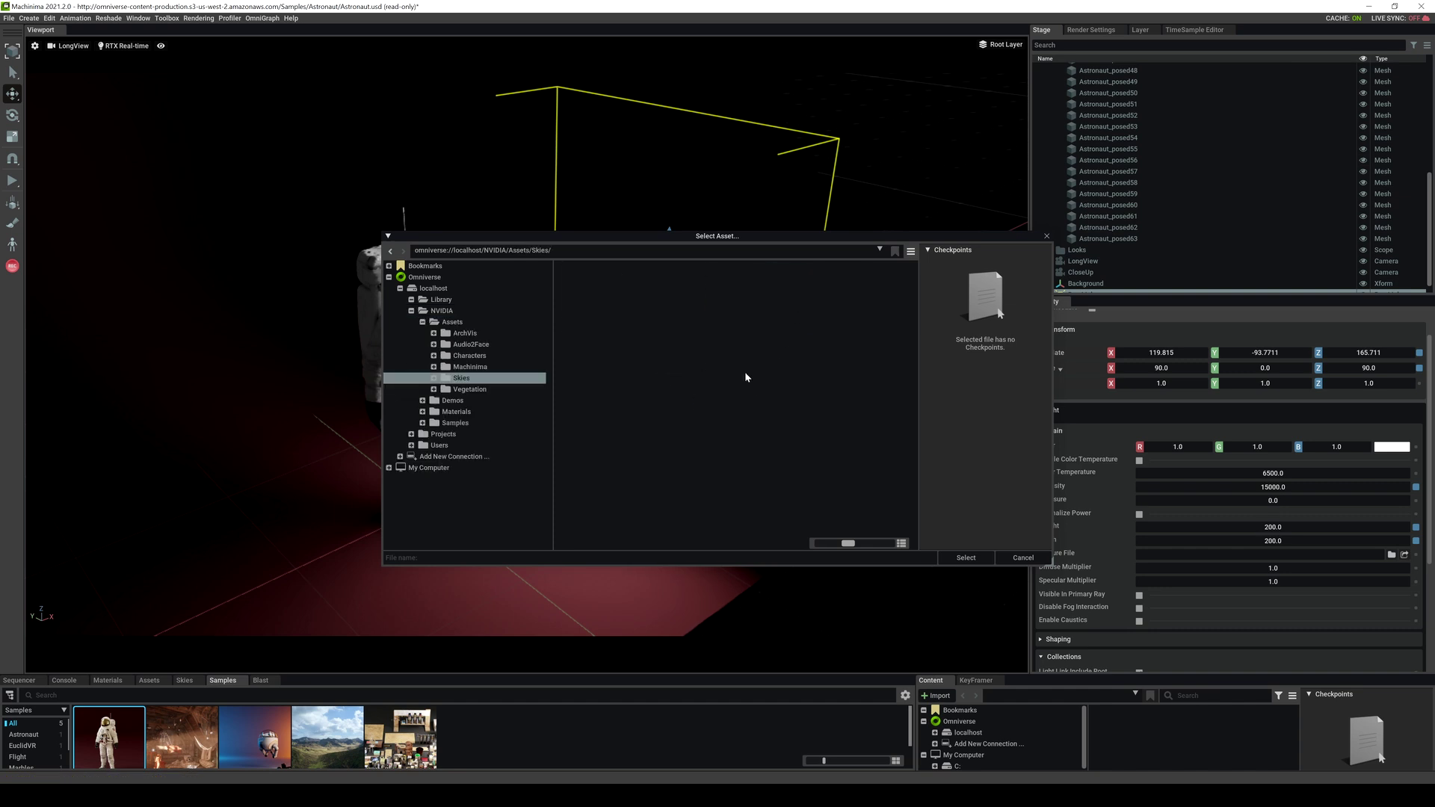
double_click(631, 296)
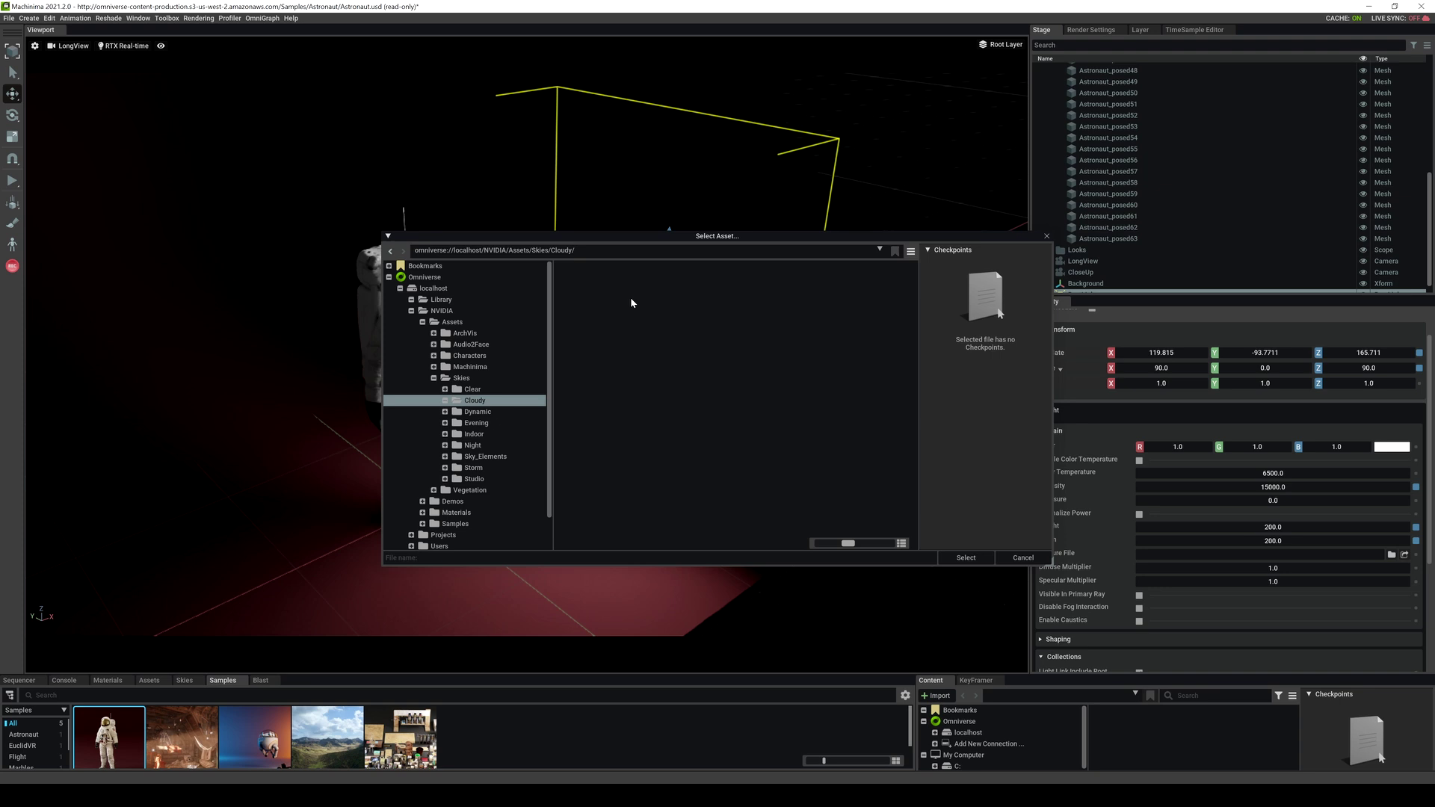
double_click(584, 288)
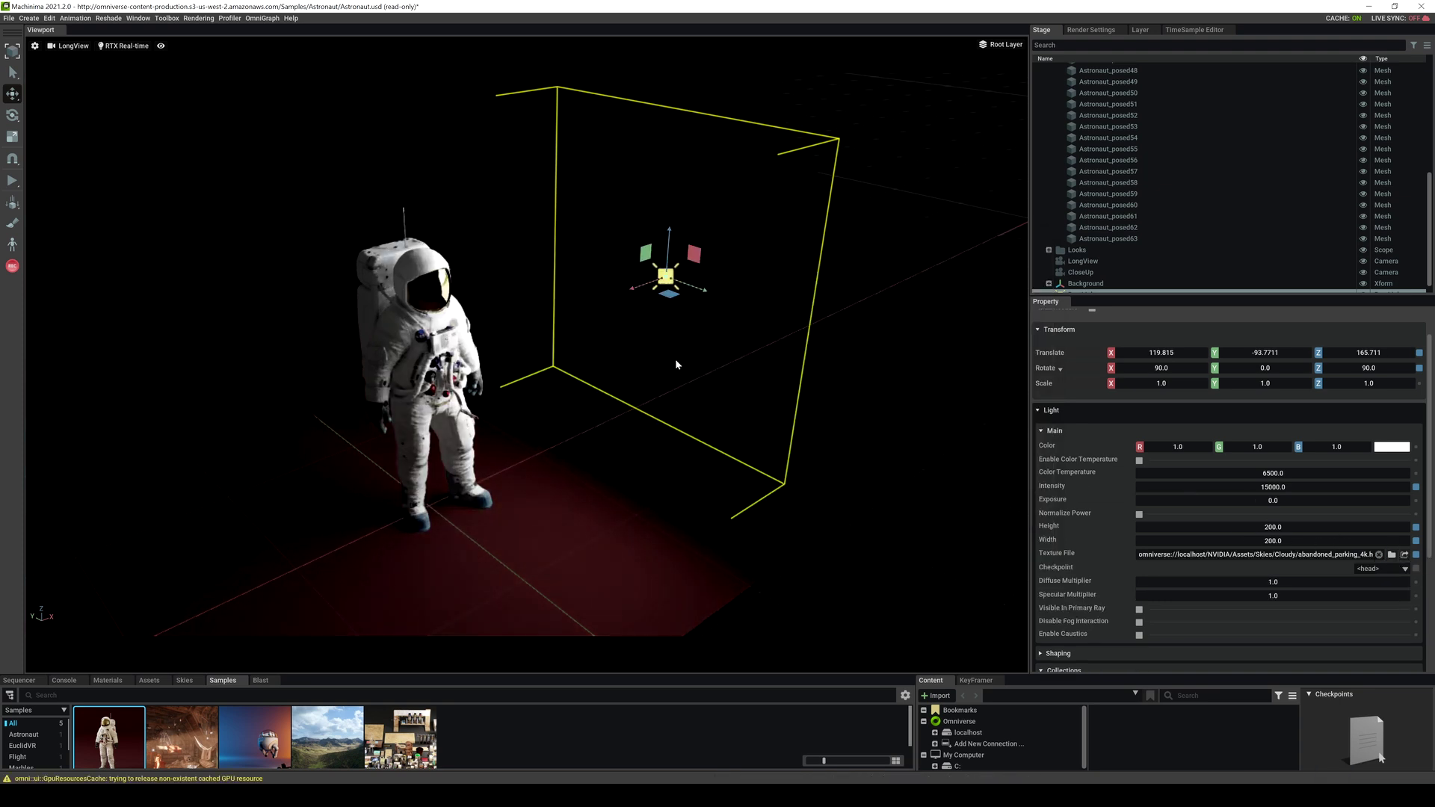
- Inspect the textured rect light's reflection in the helmet visor up close and clear the light's texture file
right_drag(647, 329, 839, 344)
key(w)
key(s)
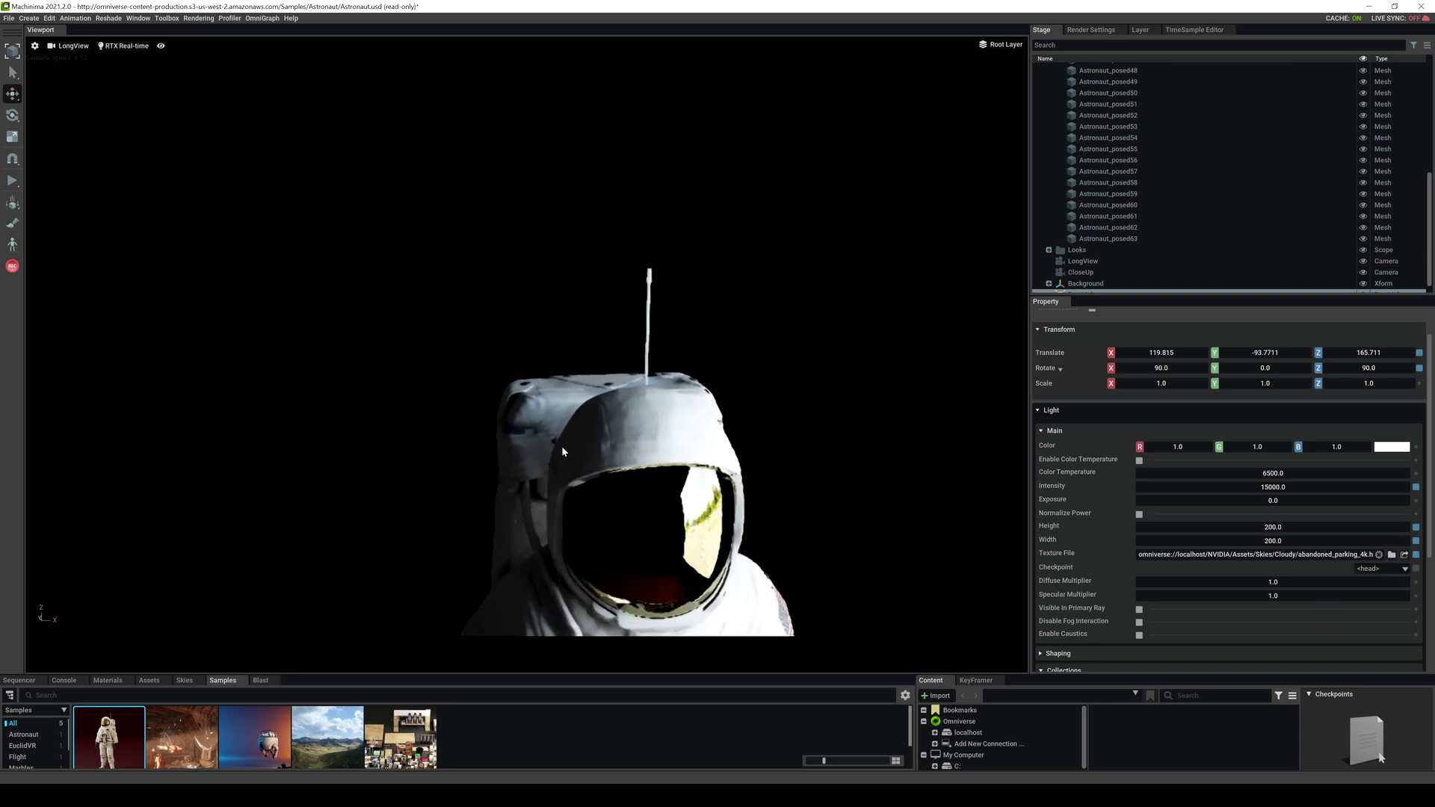
mouse_move(562, 445)
right_down()
mouse_move(553, 454)
mouse_move(553, 439)
right_up()
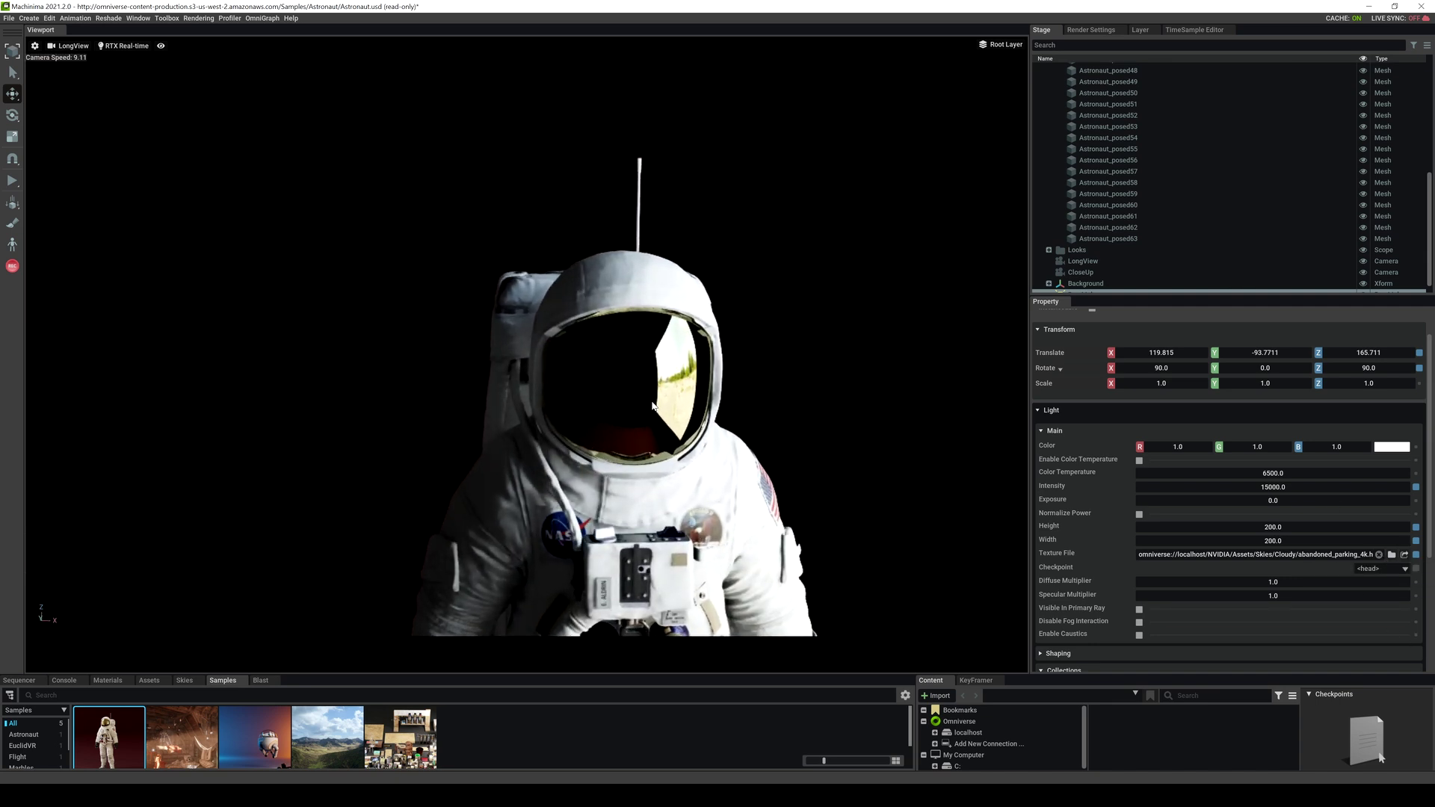
click(1378, 555)
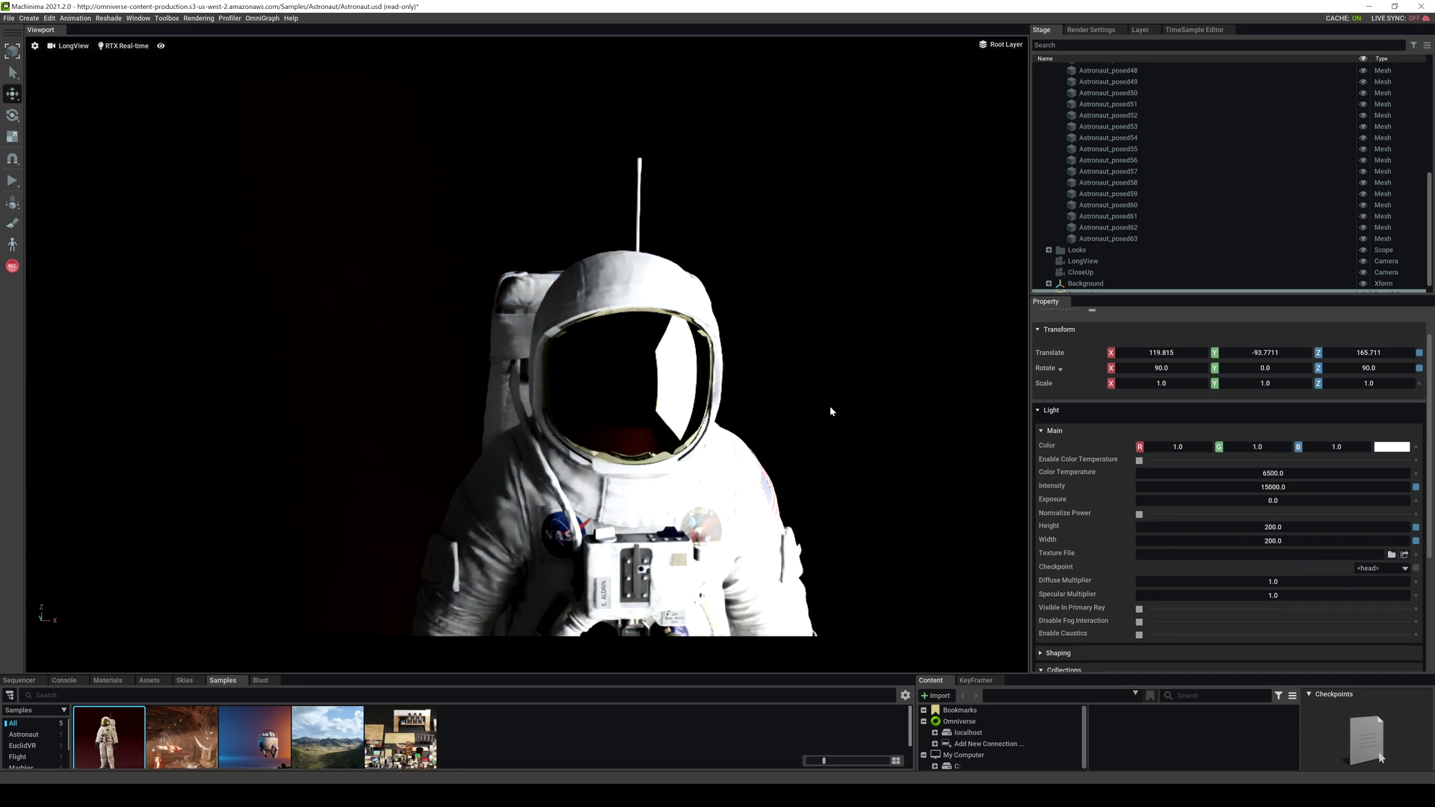
- Raise the rect light to about Z 247 and rotate it to point down at the floor, at about -1 degree on X
mouse_move(829, 411)
right_down()
mouse_move(842, 419)
mouse_move(819, 421)
right_up()
drag(768, 326, 771, 181)
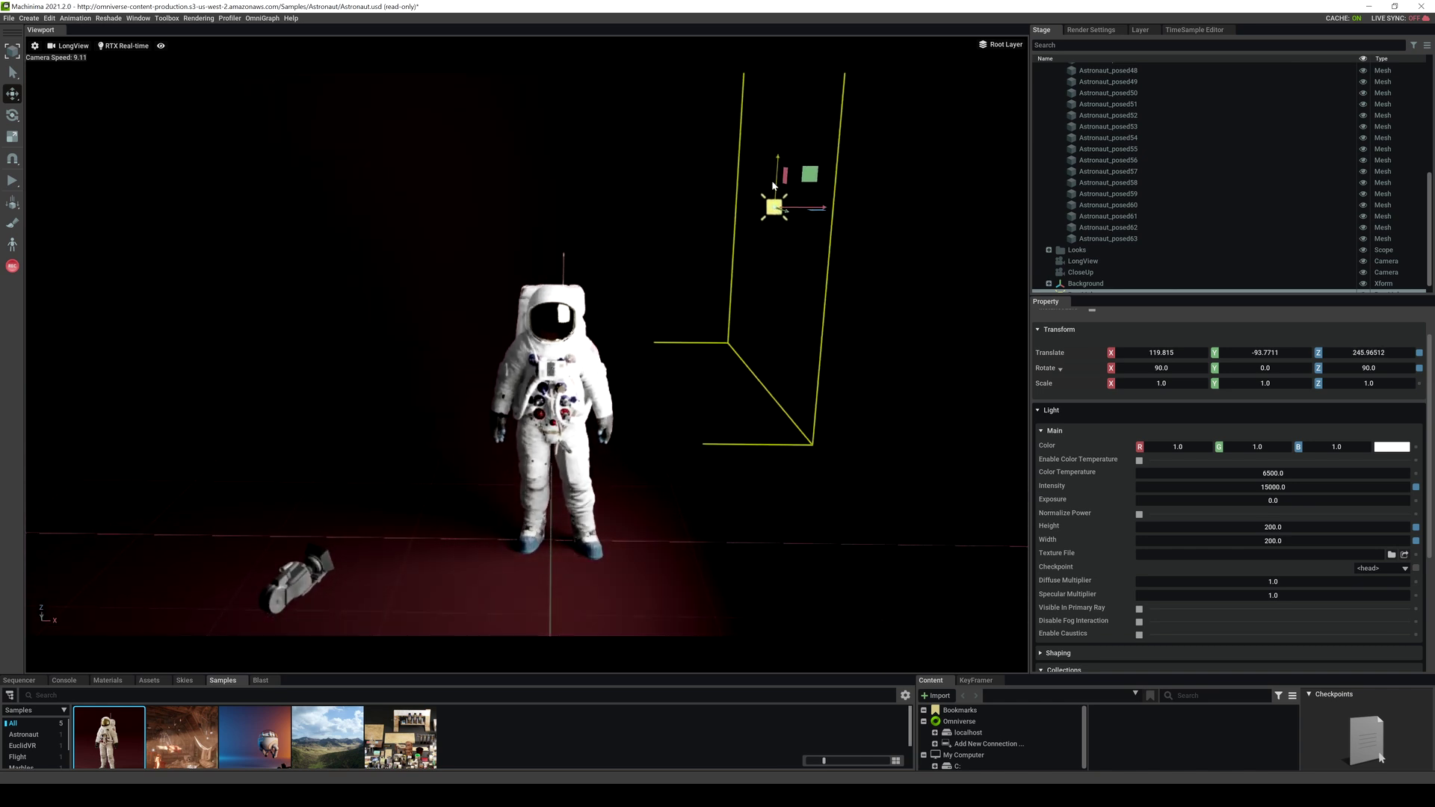
right_drag(792, 314, 751, 305)
key(e)
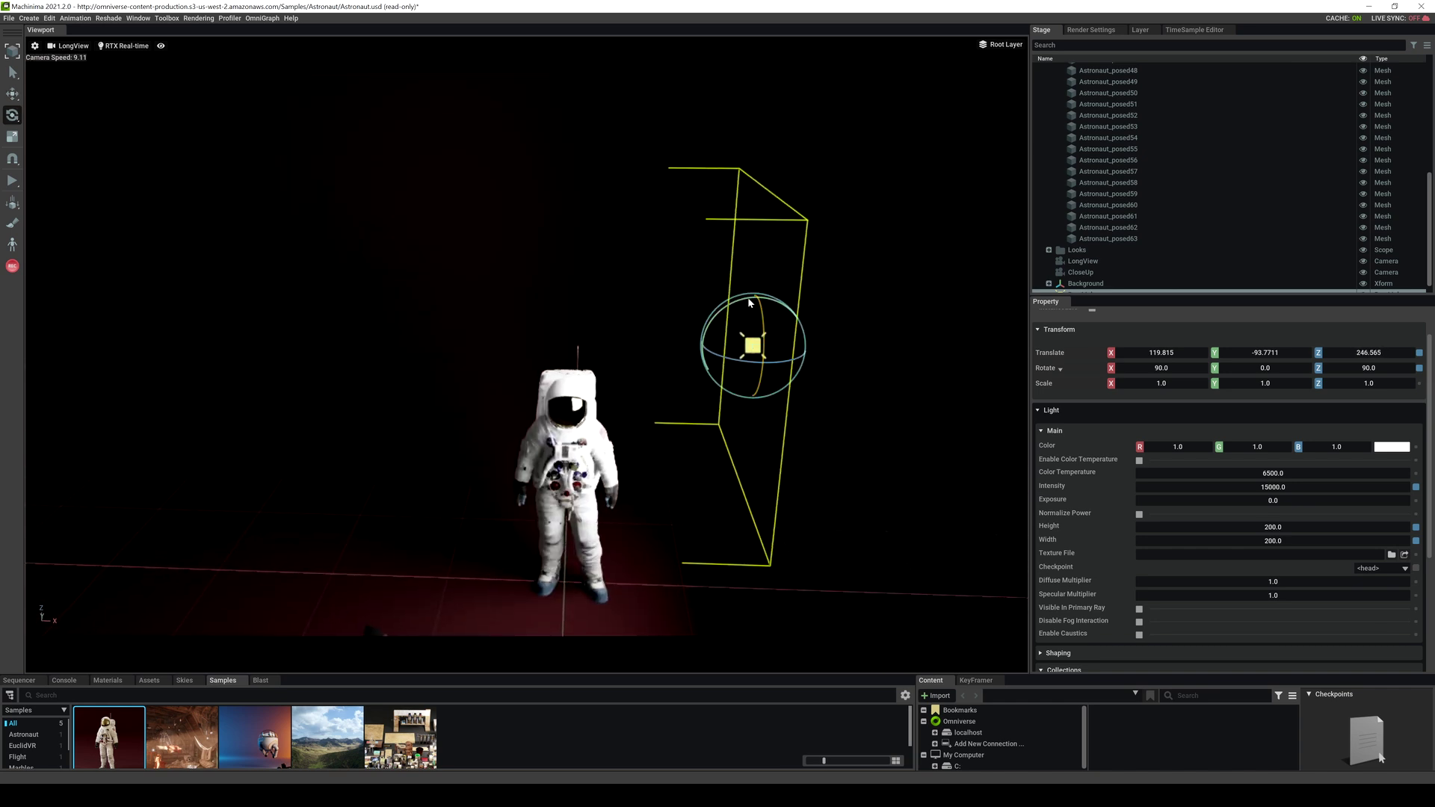
drag(734, 304, 134, 557)
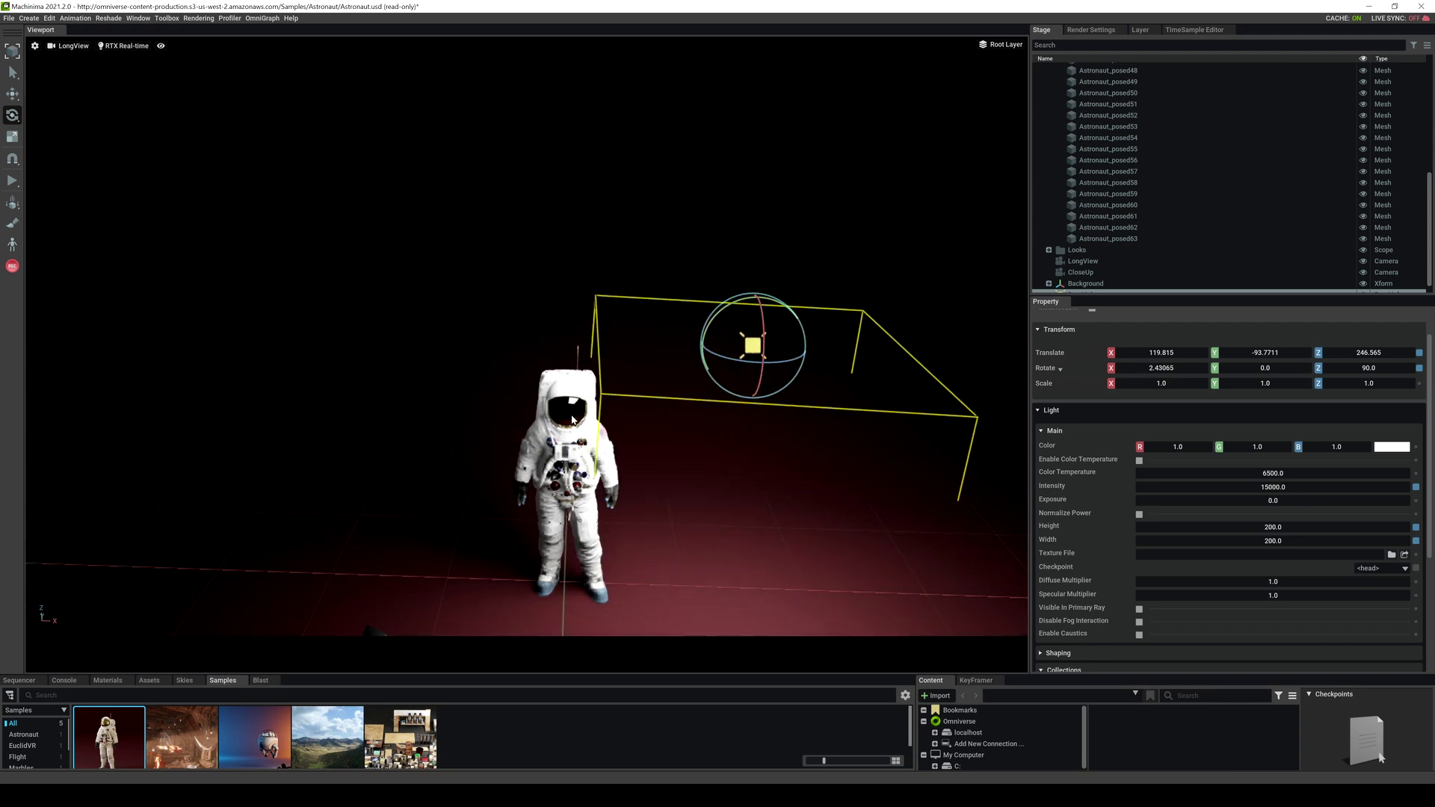
mouse_move(702, 350)
mouse_down()
mouse_move(695, 360)
mouse_move(693, 349)
mouse_up()
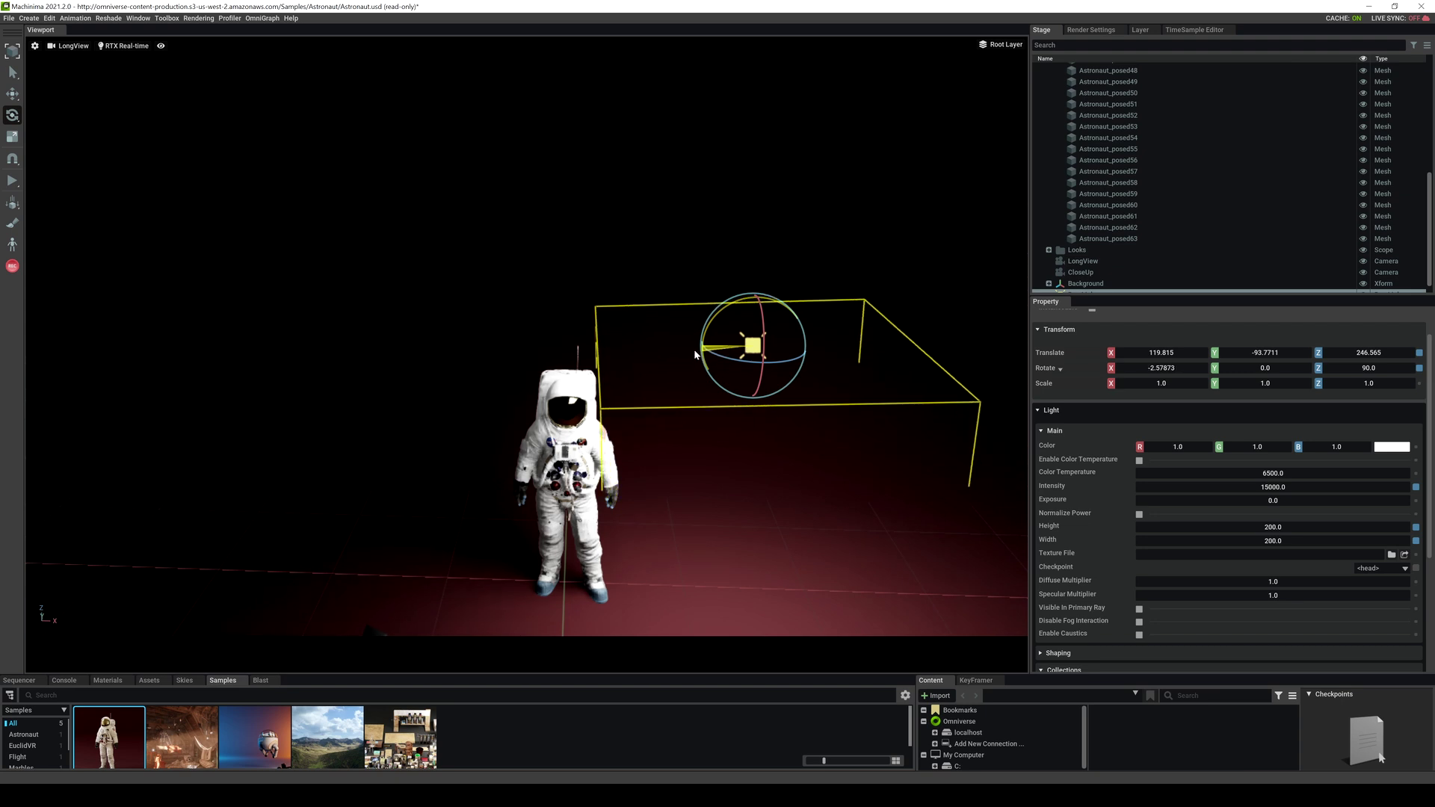
- Move the rect light directly above the astronaut, to about X -5 and Z 265
key(w)
drag(792, 348, 561, 313)
key(w)
mouse_move(648, 403)
right_down()
mouse_move(655, 383)
mouse_move(659, 394)
right_up()
scroll(661, 388, up, 4)
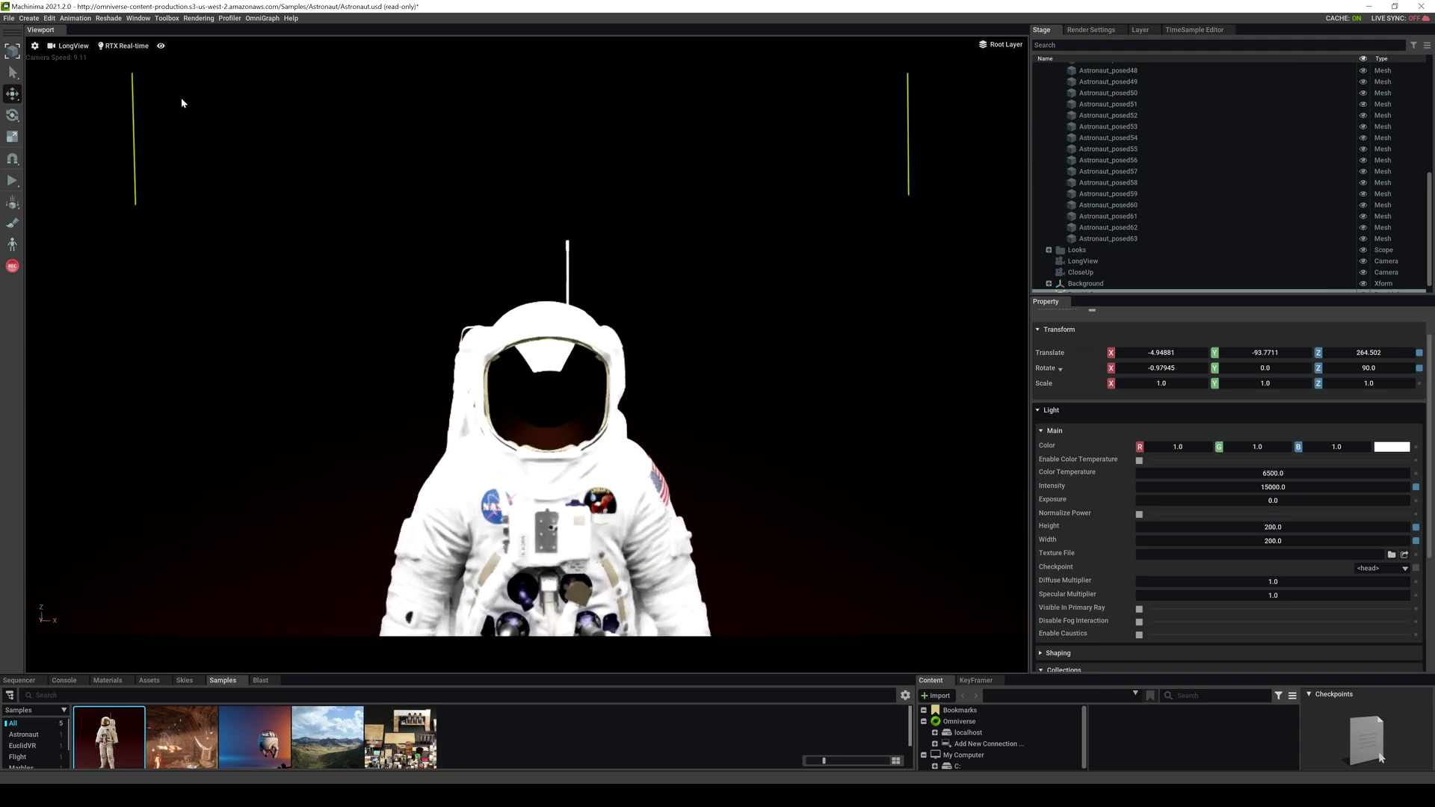
- Examine the helmet visor's reflection in RTX Path-Traced mode, and switch back to RTX Real-Time
click(124, 45)
click(166, 64)
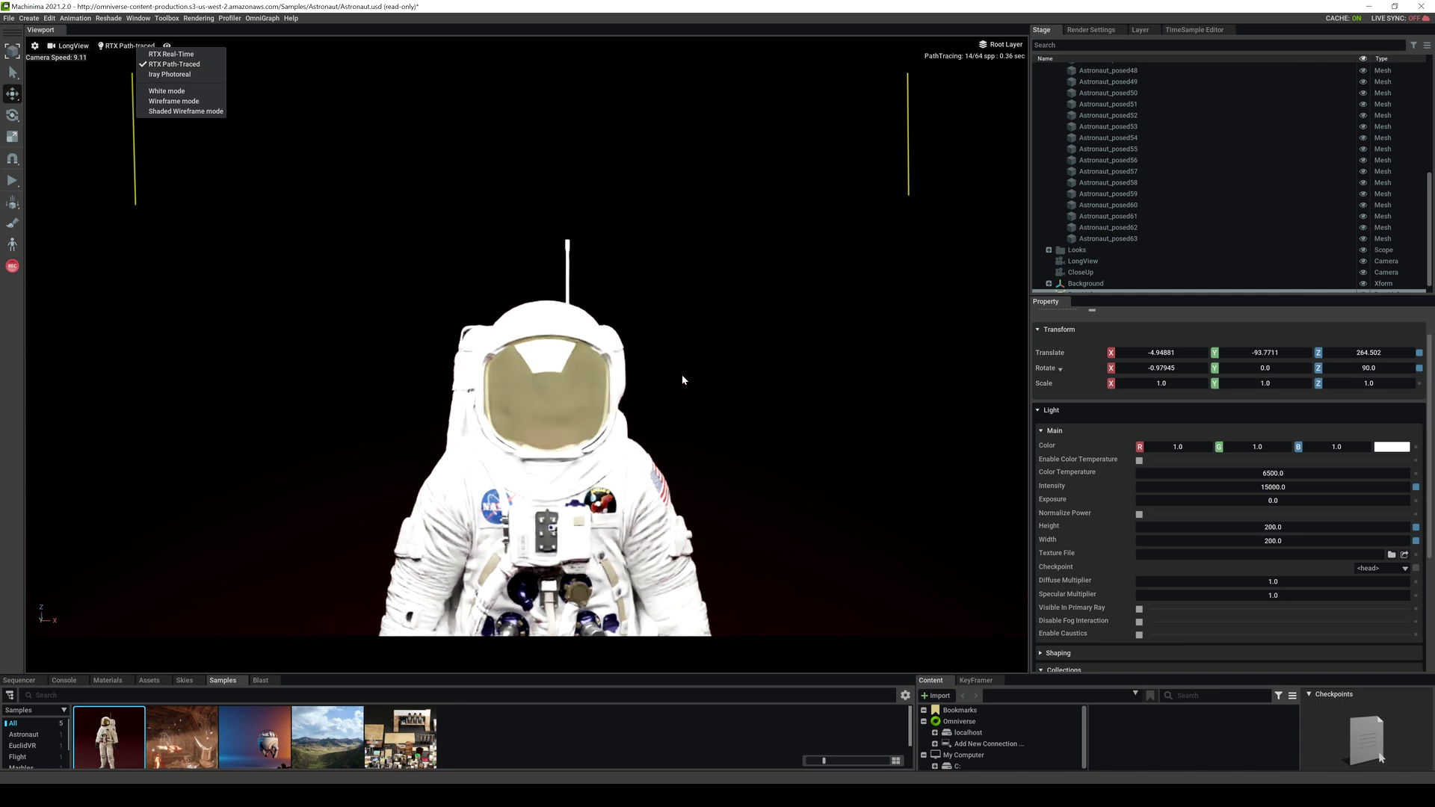
scroll(681, 378, up, 4)
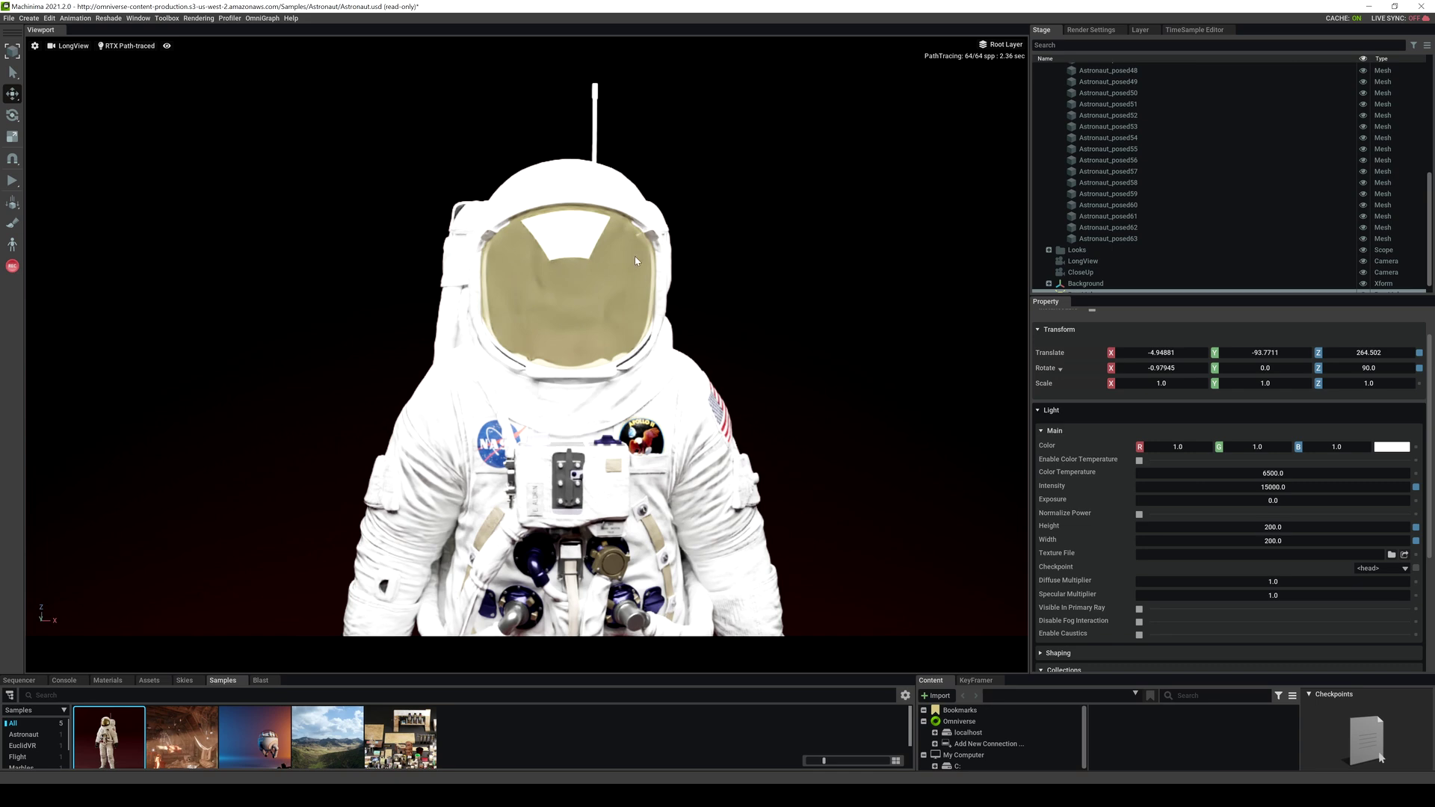
mouse_move(615, 408)
right_down()
mouse_move(613, 461)
mouse_move(613, 408)
right_up()
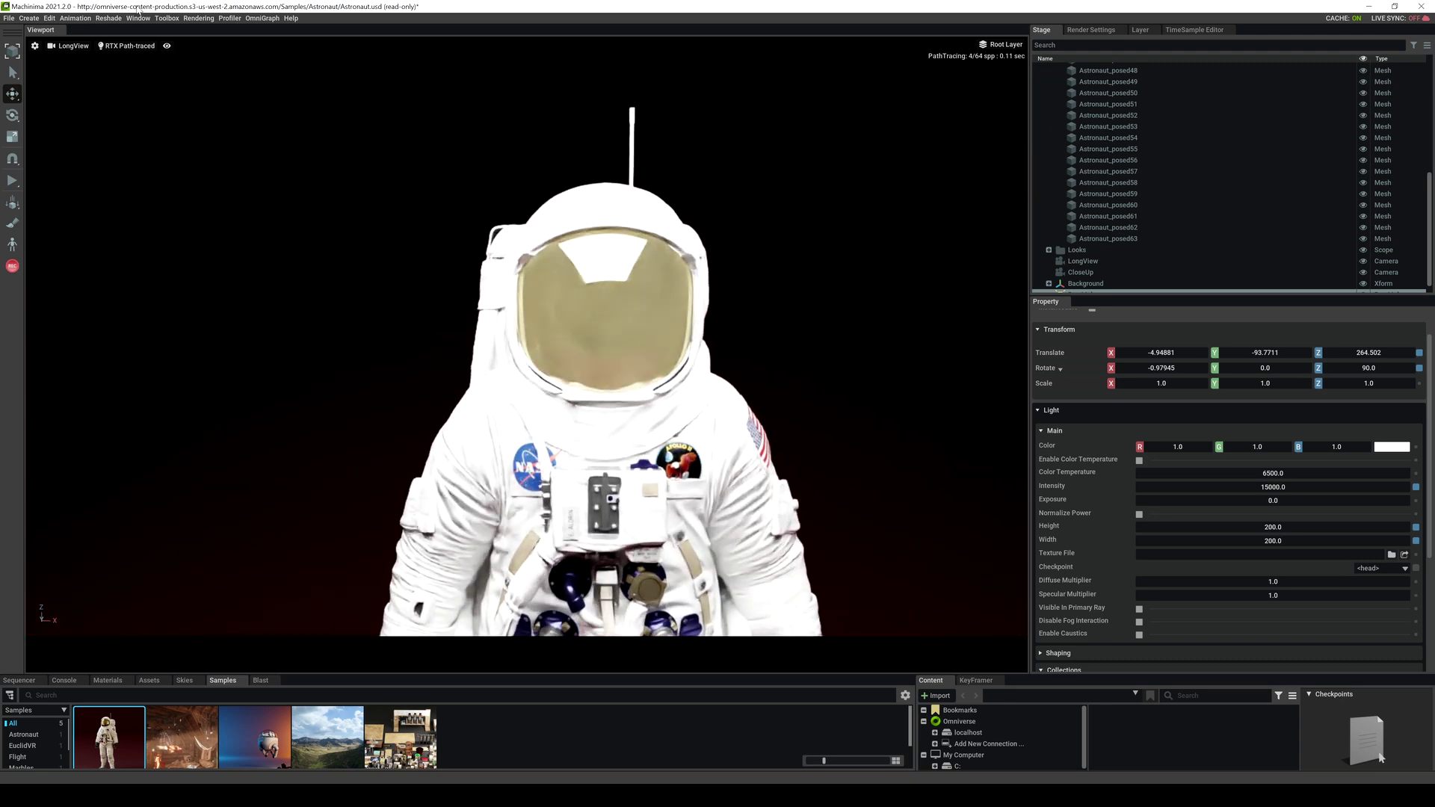
click(139, 46)
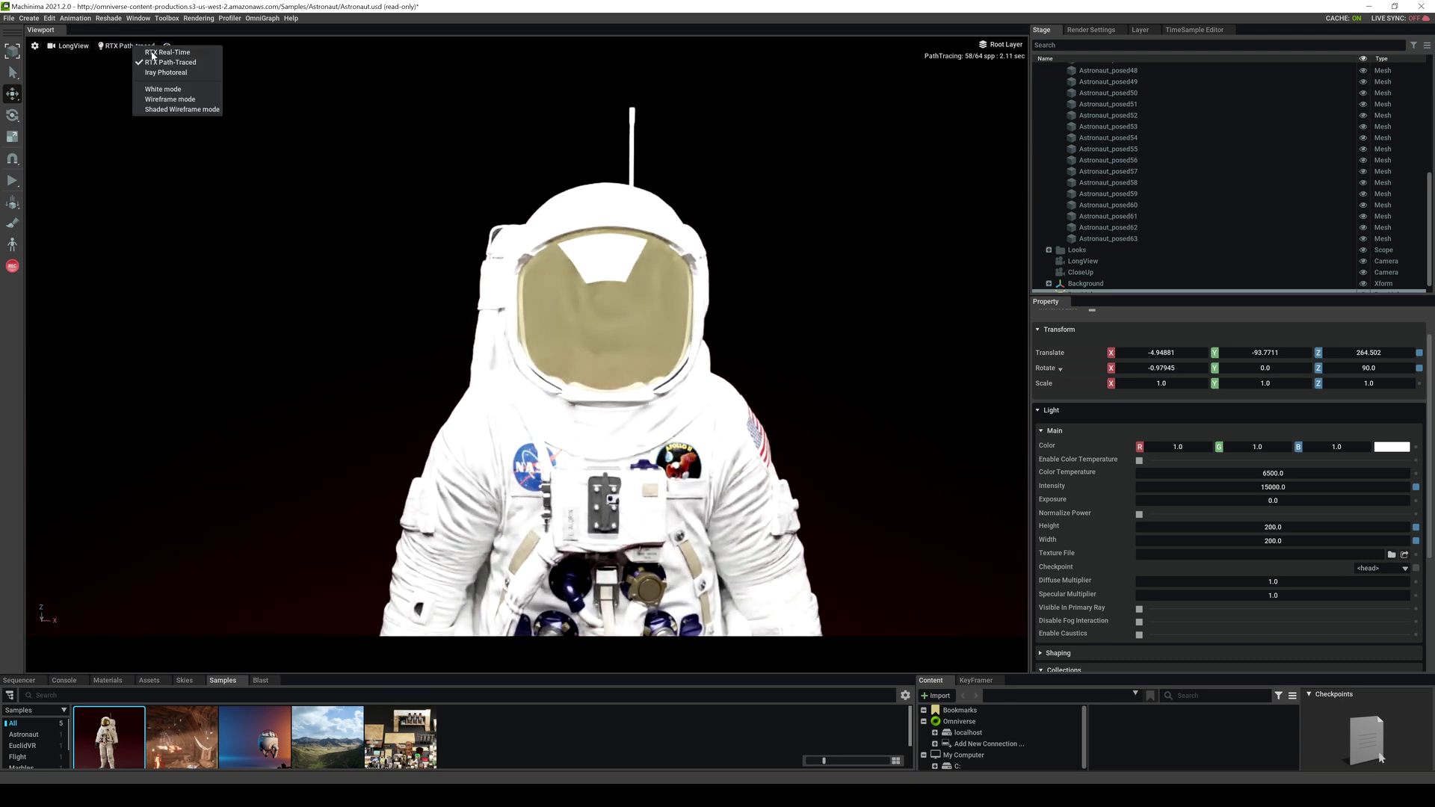
click(152, 52)
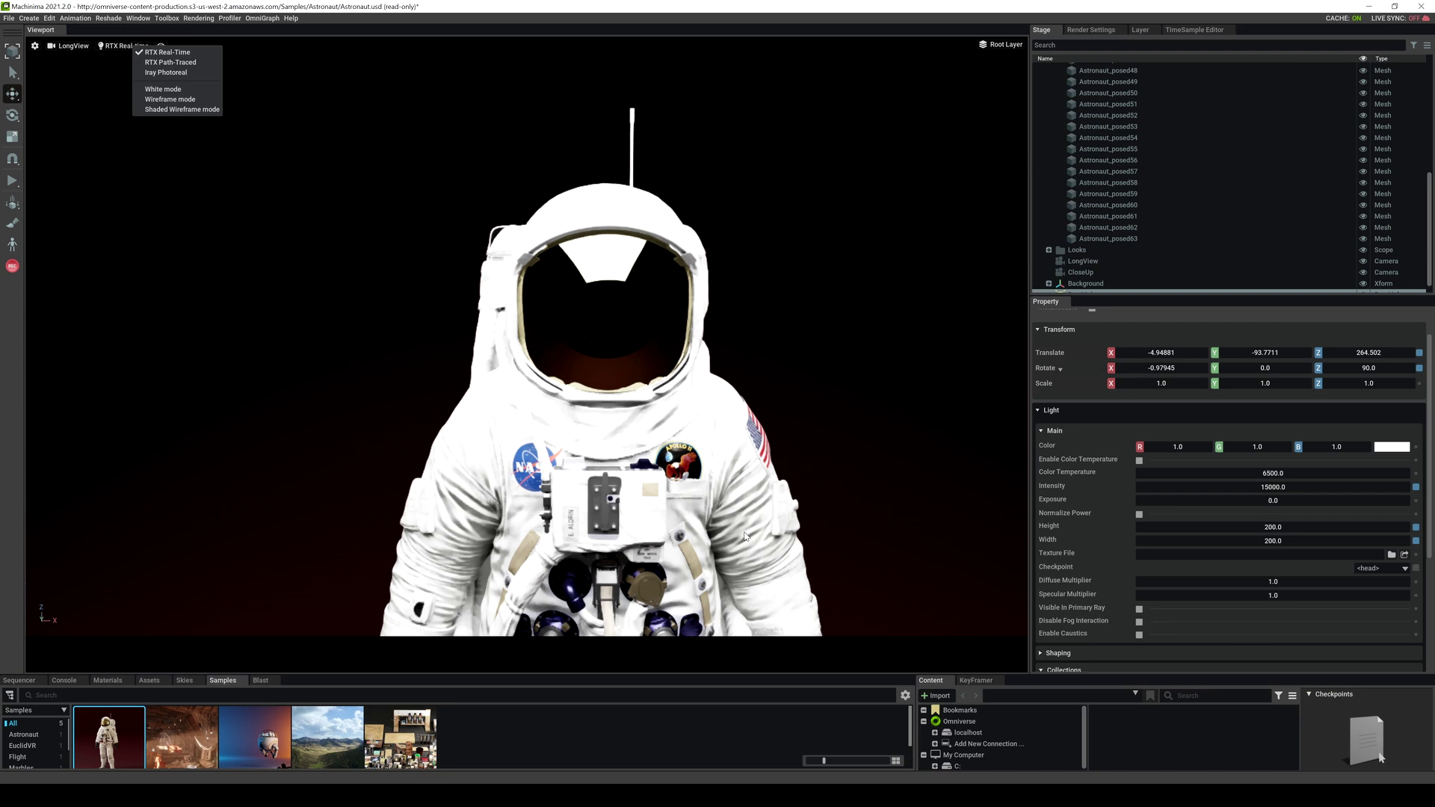
- Tint the rect light red, with a color of about R 1.0, G 0.41 and B 0.41
scroll(719, 527, down, 6)
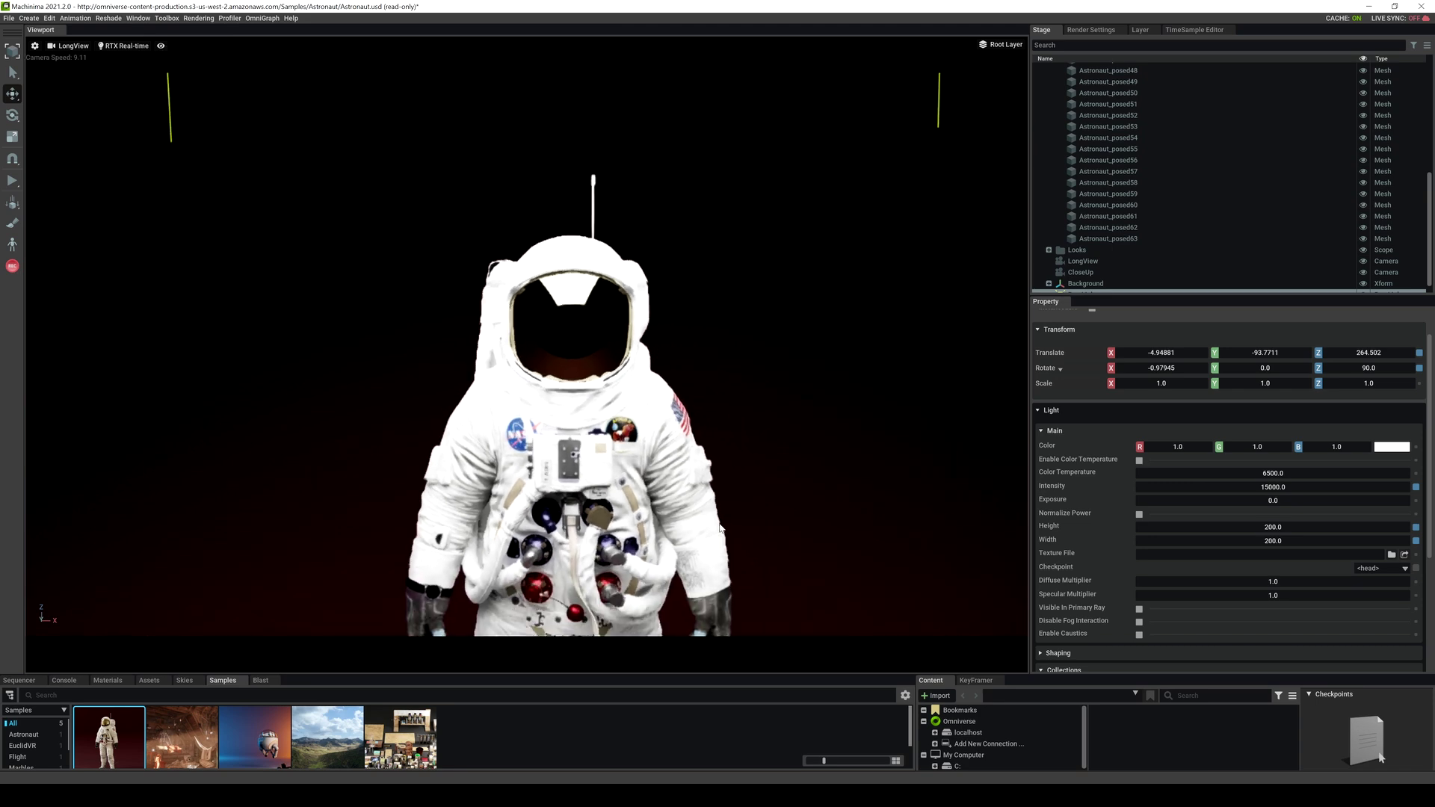
click(1396, 447)
drag(1305, 470, 1336, 448)
click(1248, 463)
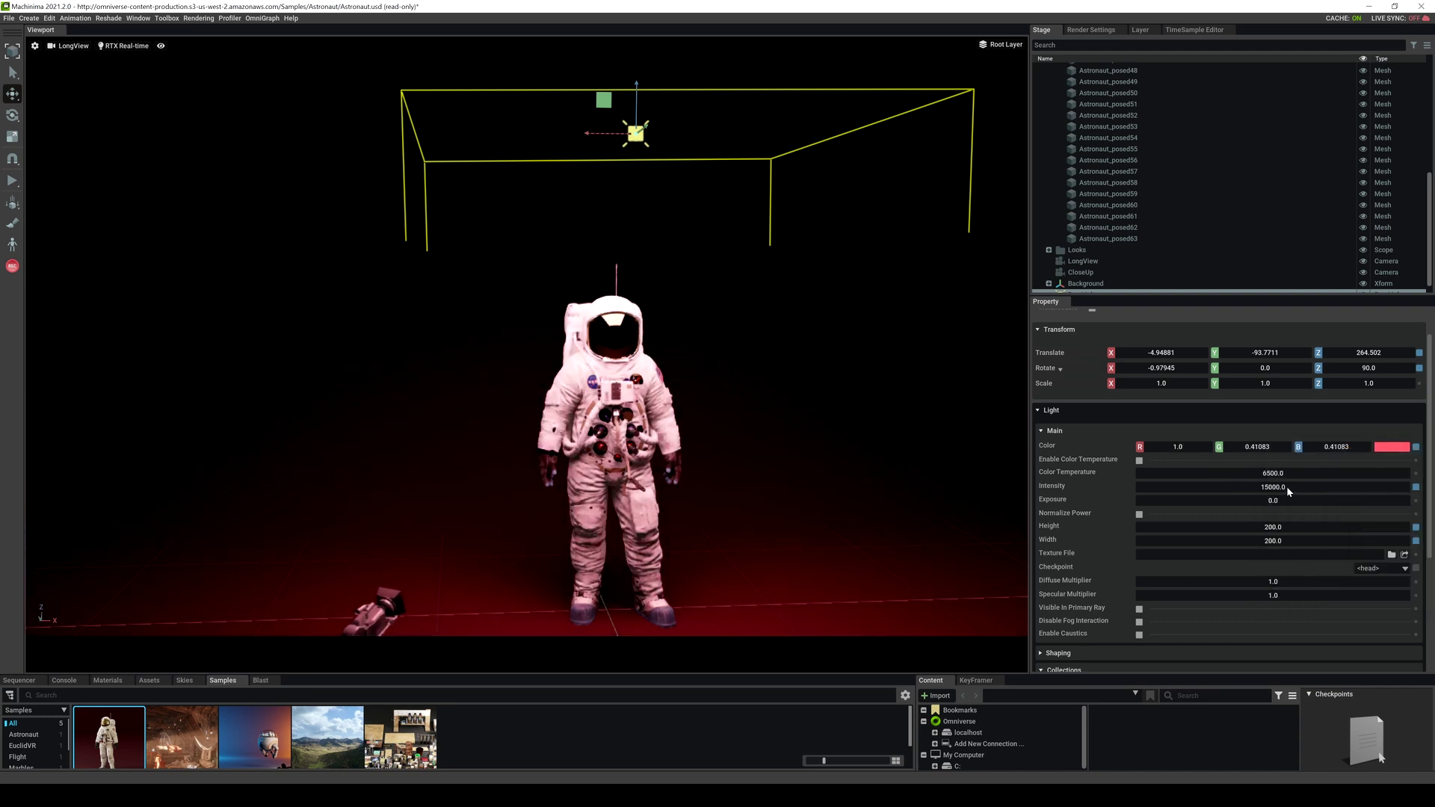
- Delete the rect light and create a disk light in its place
key(Delete)
click(29, 18)
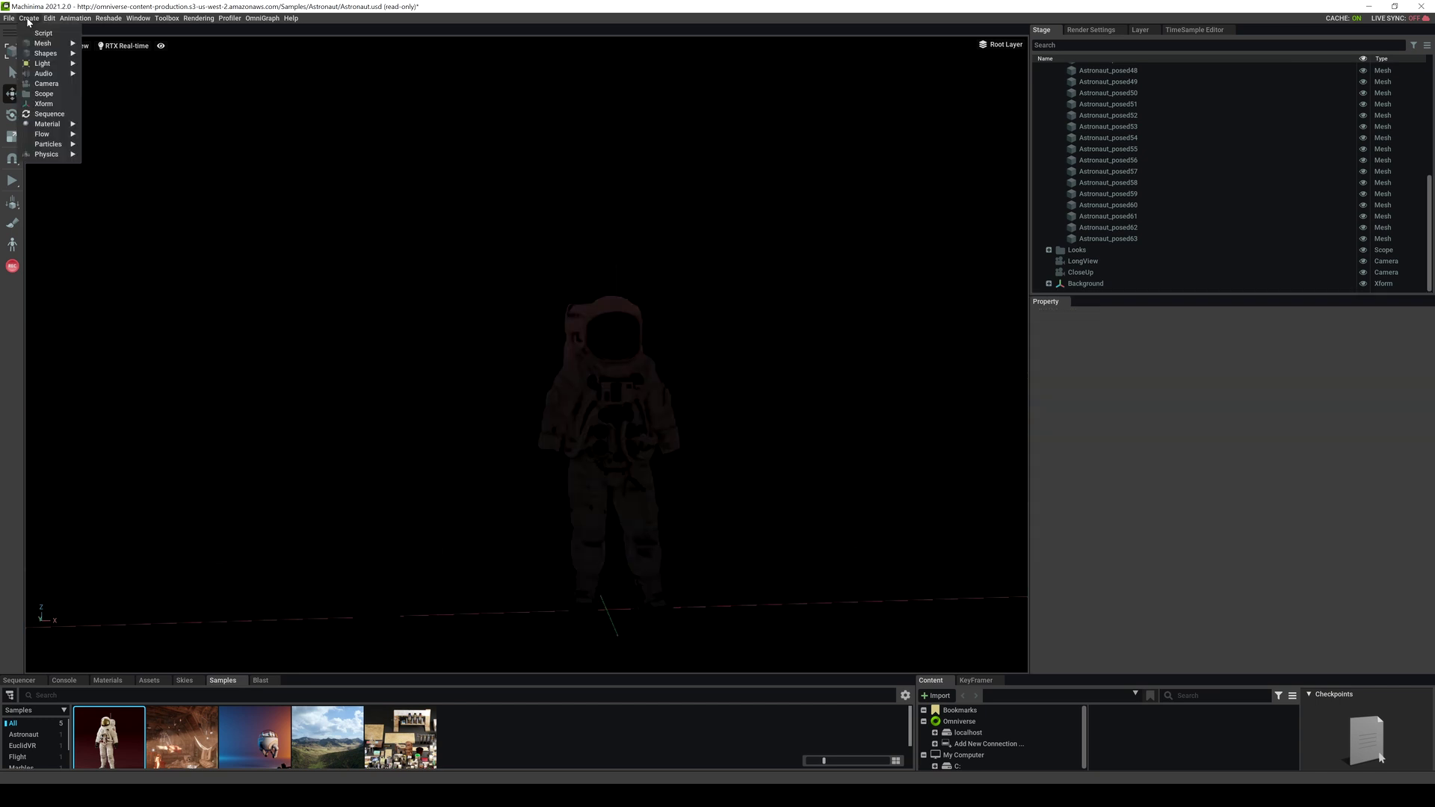
mouse_move(42, 65)
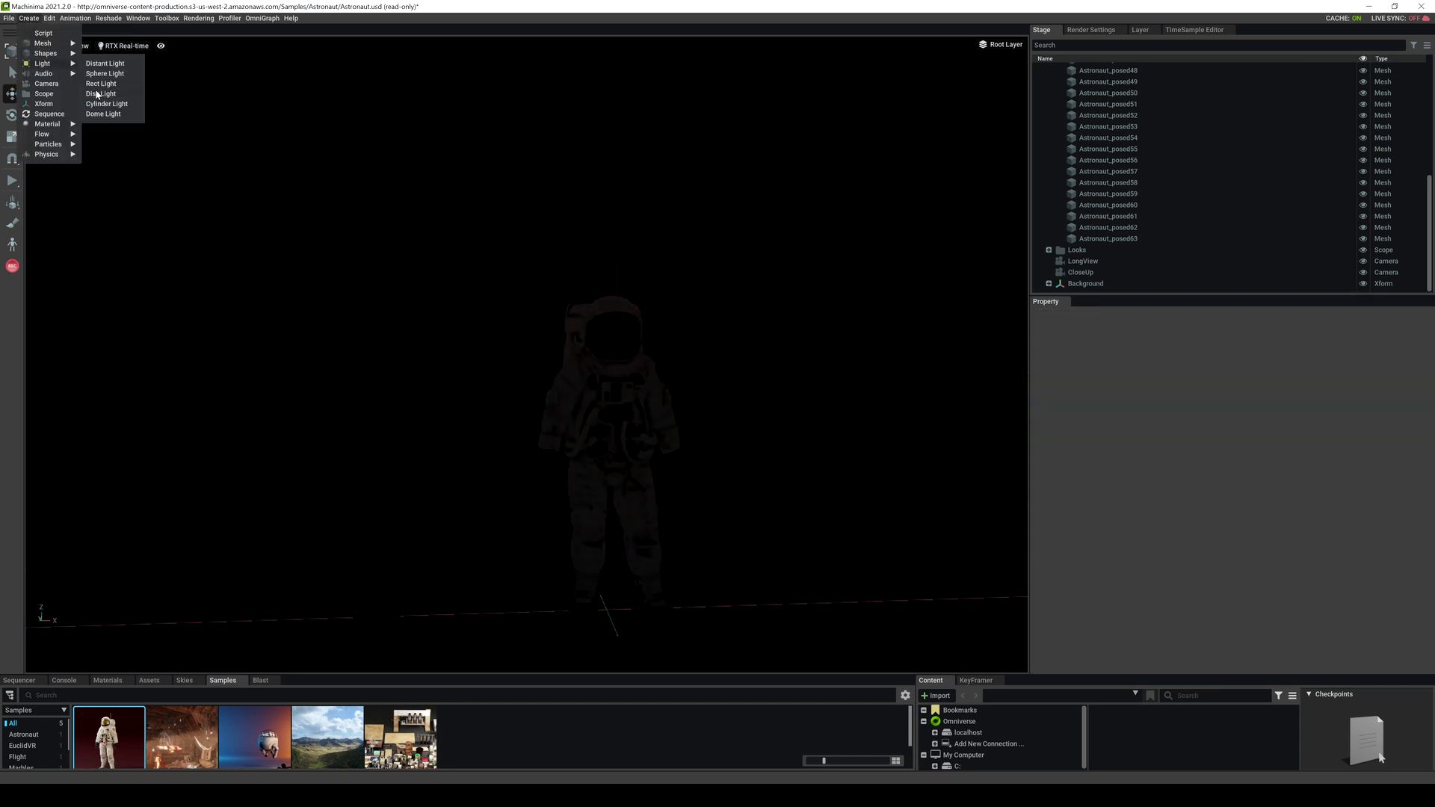
click(98, 94)
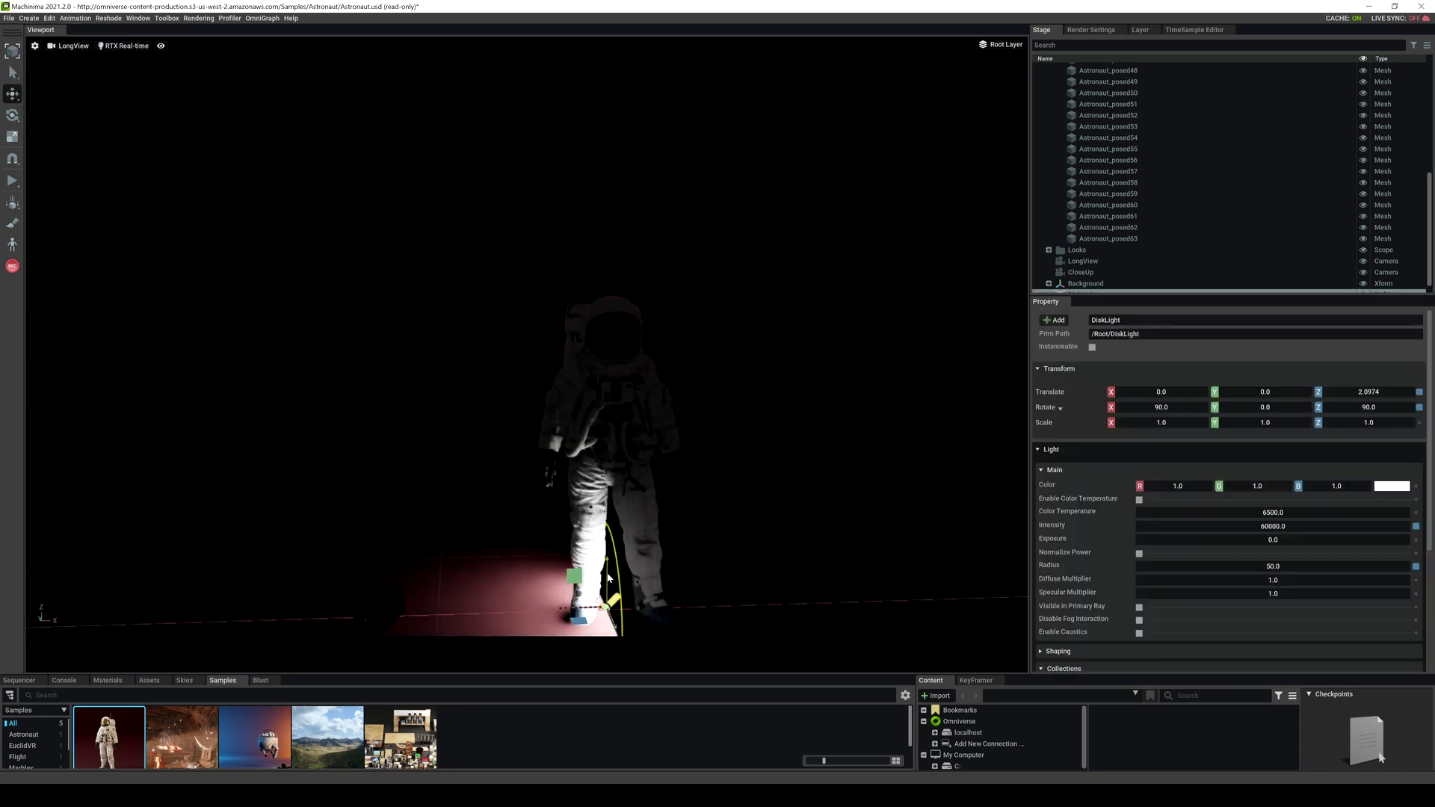
- Move the disk light up beside and in front of the astronaut, to about X 111, Y -56 and Z 167
drag(603, 387, 793, 359)
right_drag(807, 396, 774, 432)
drag(639, 371, 734, 390)
right_drag(715, 418, 665, 407)
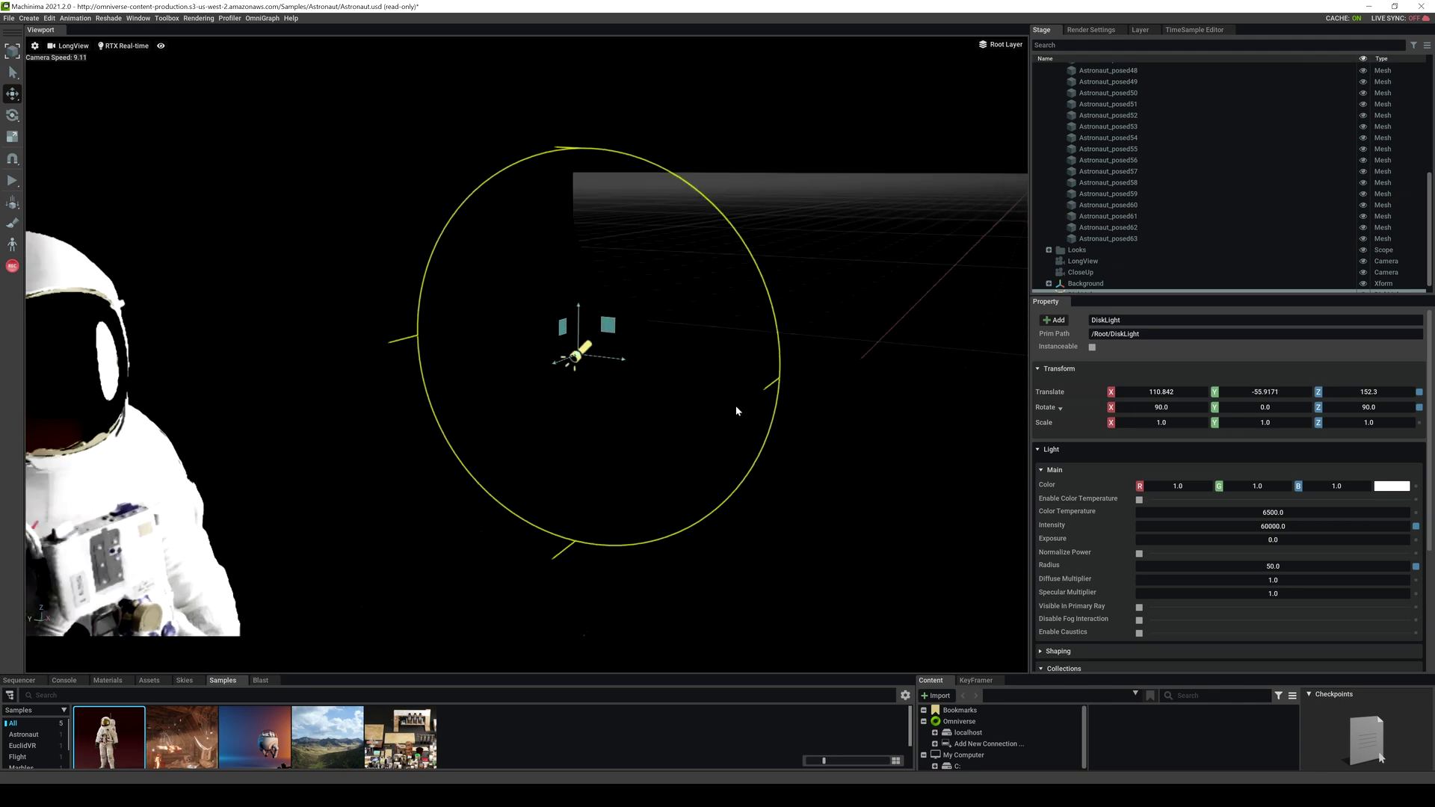
alt+drag(736, 407, 738, 407)
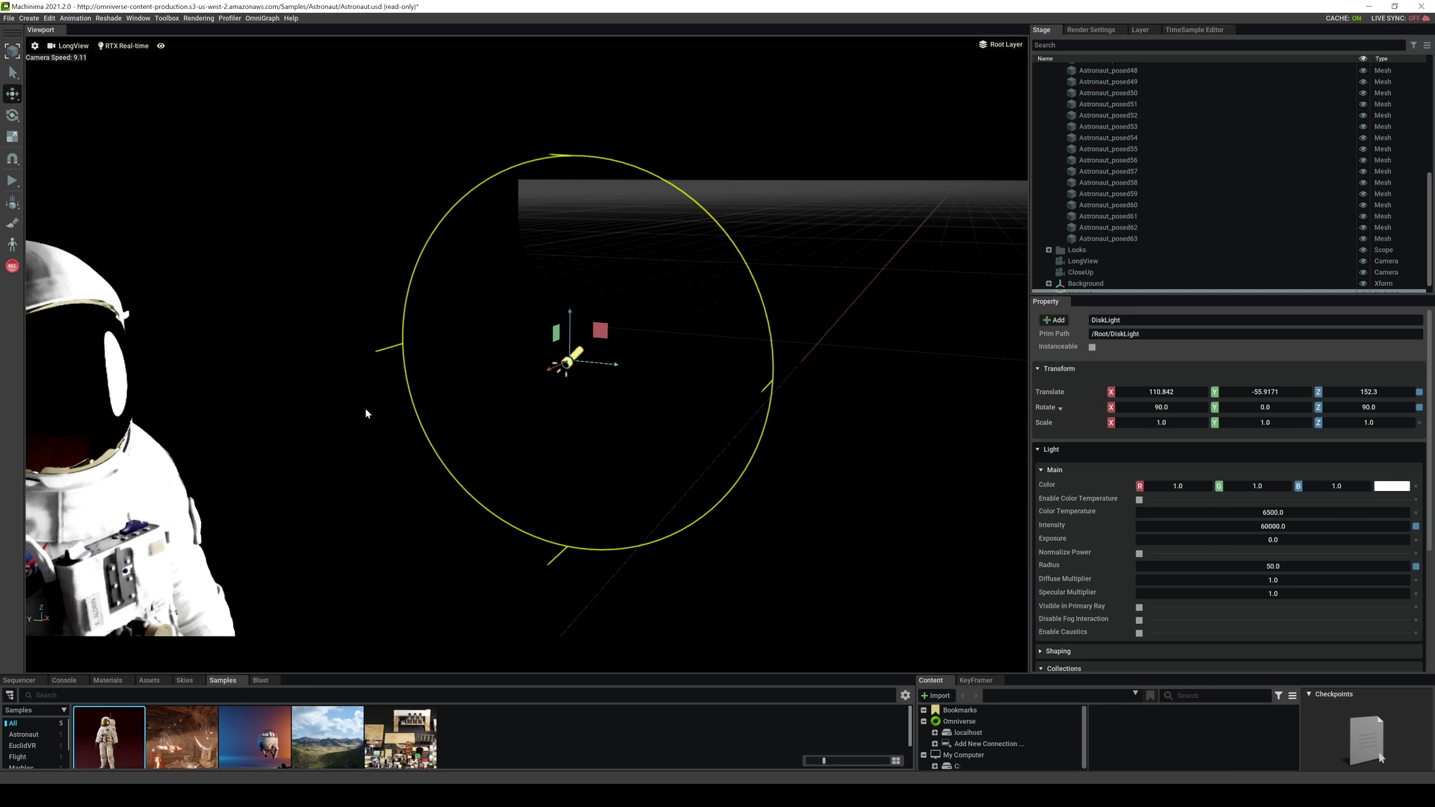
alt+drag(791, 388, 670, 359)
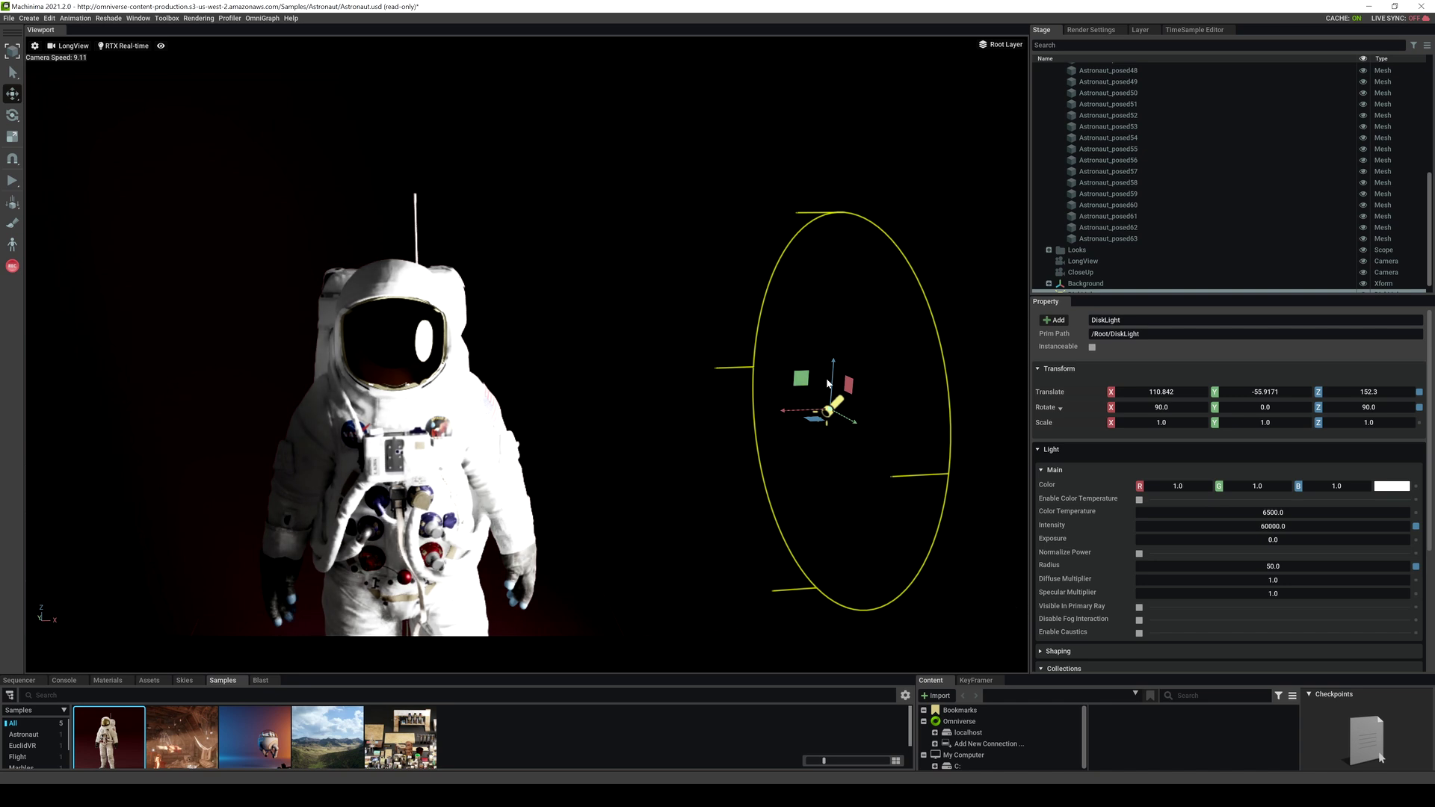
drag(826, 379, 837, 320)
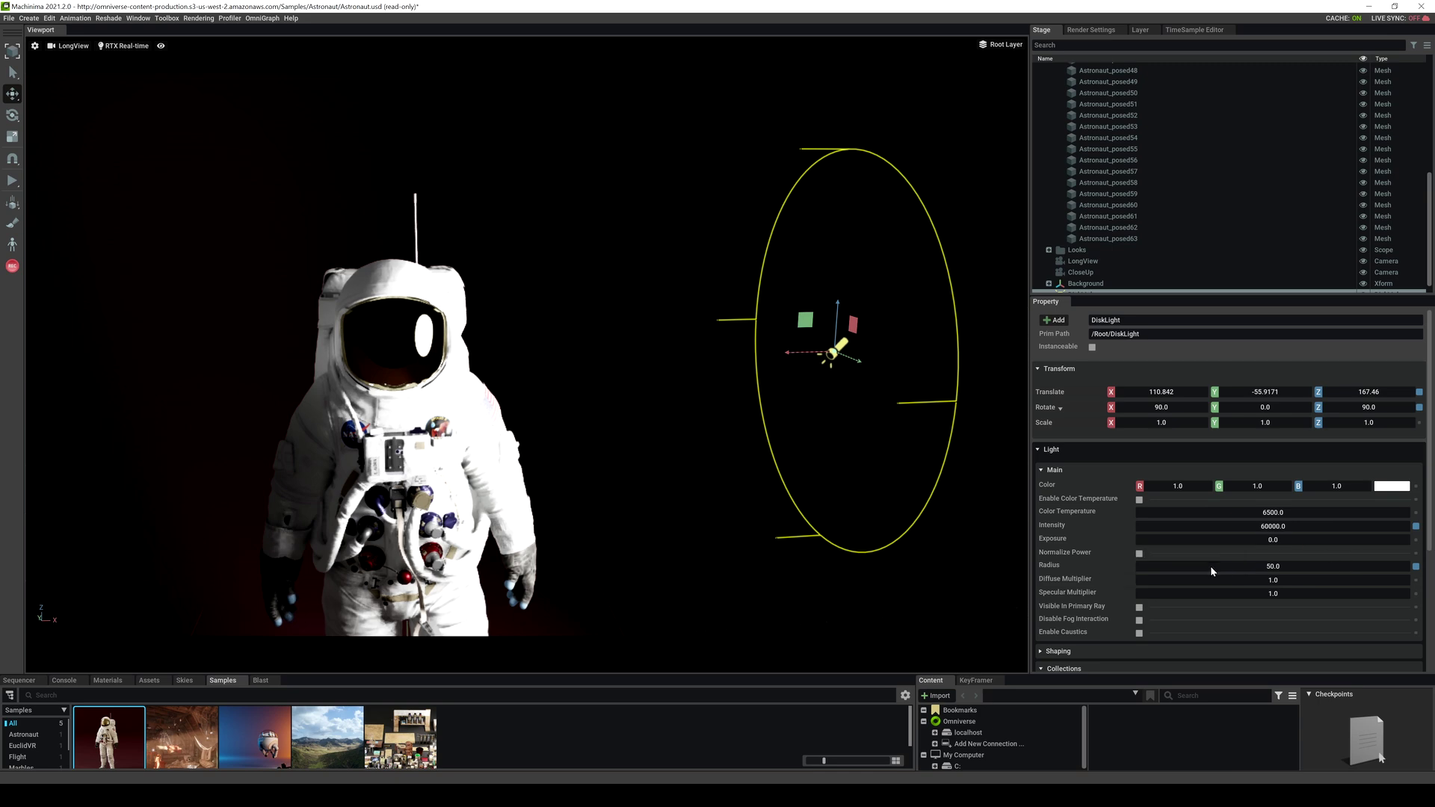
- Set the disk light's radius to 500 and check its effect on the astronaut and backdrop
double_click(1248, 565)
text(500)
key(Return)
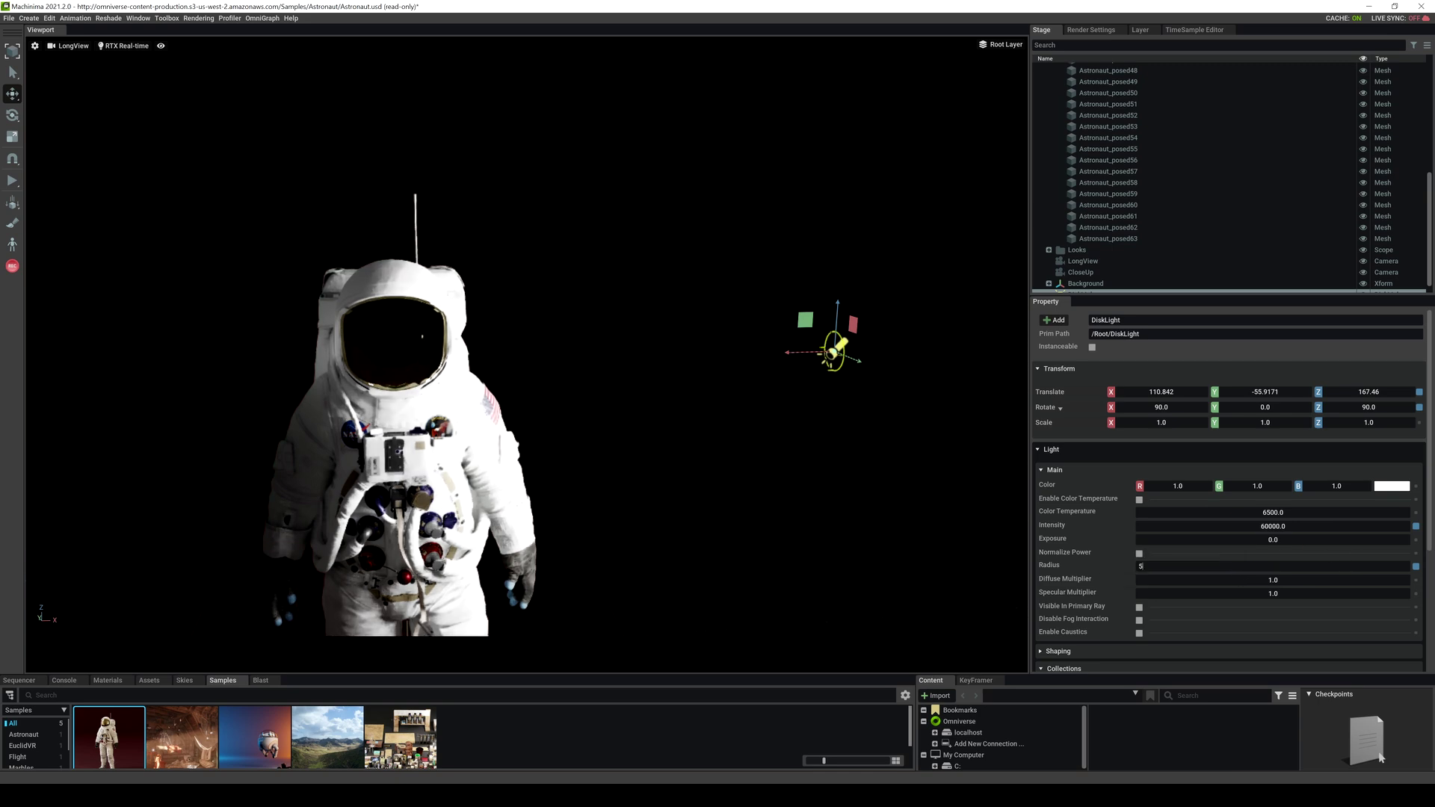
right_drag(762, 422, 706, 472)
scroll(708, 476, down, 3)
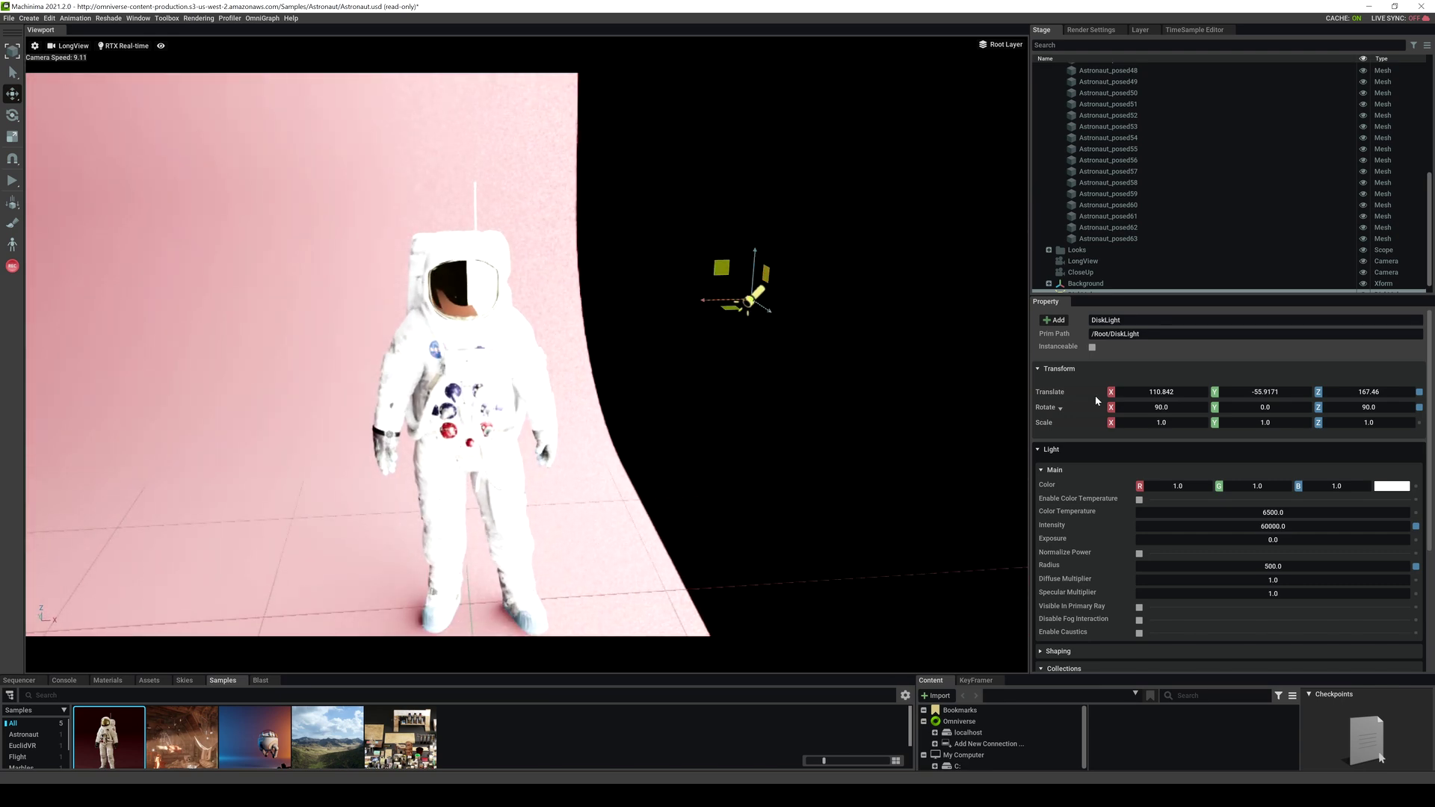
- Set the disk light's radius to 100
double_click(1273, 566)
text(100)
key(Return)
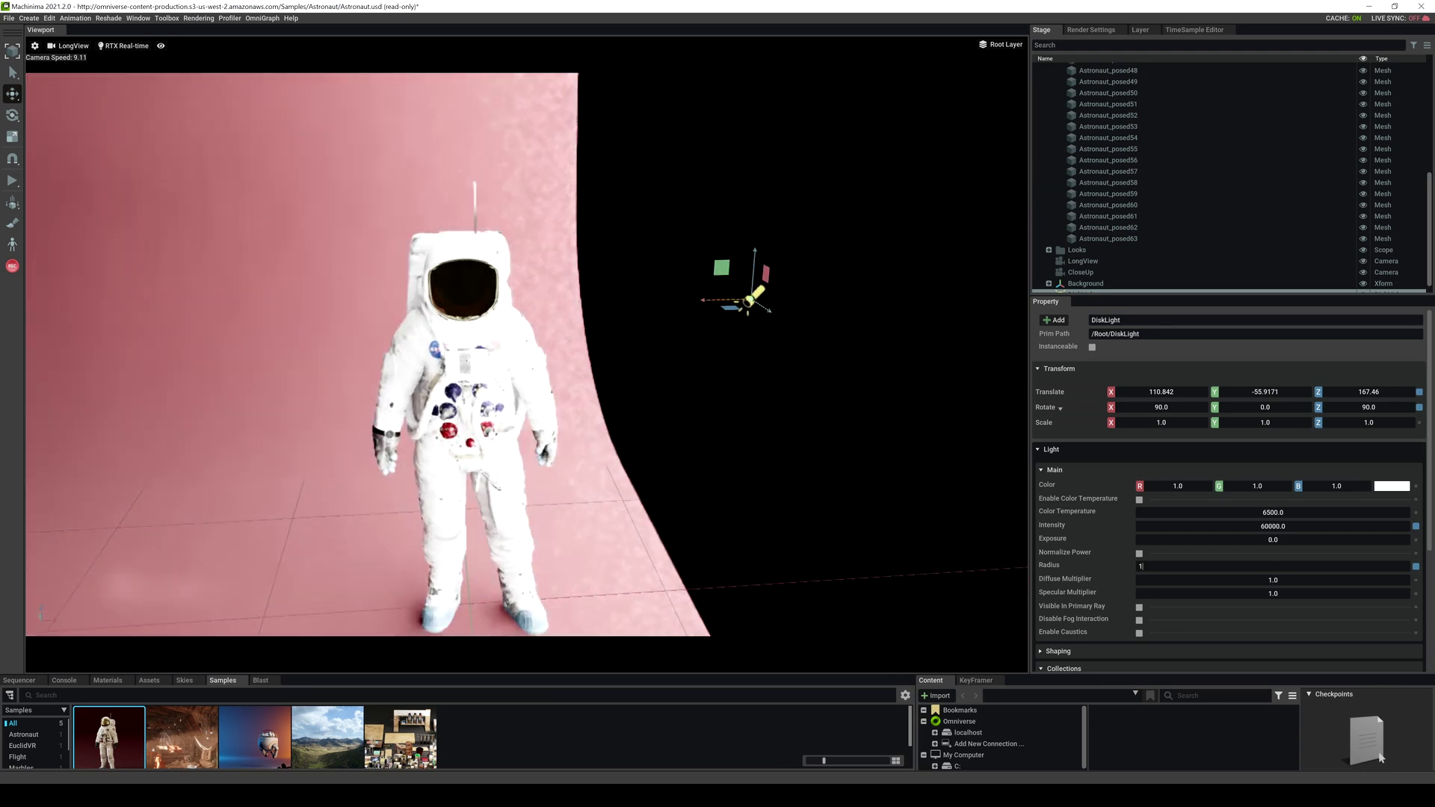
right_drag(606, 538, 481, 534)
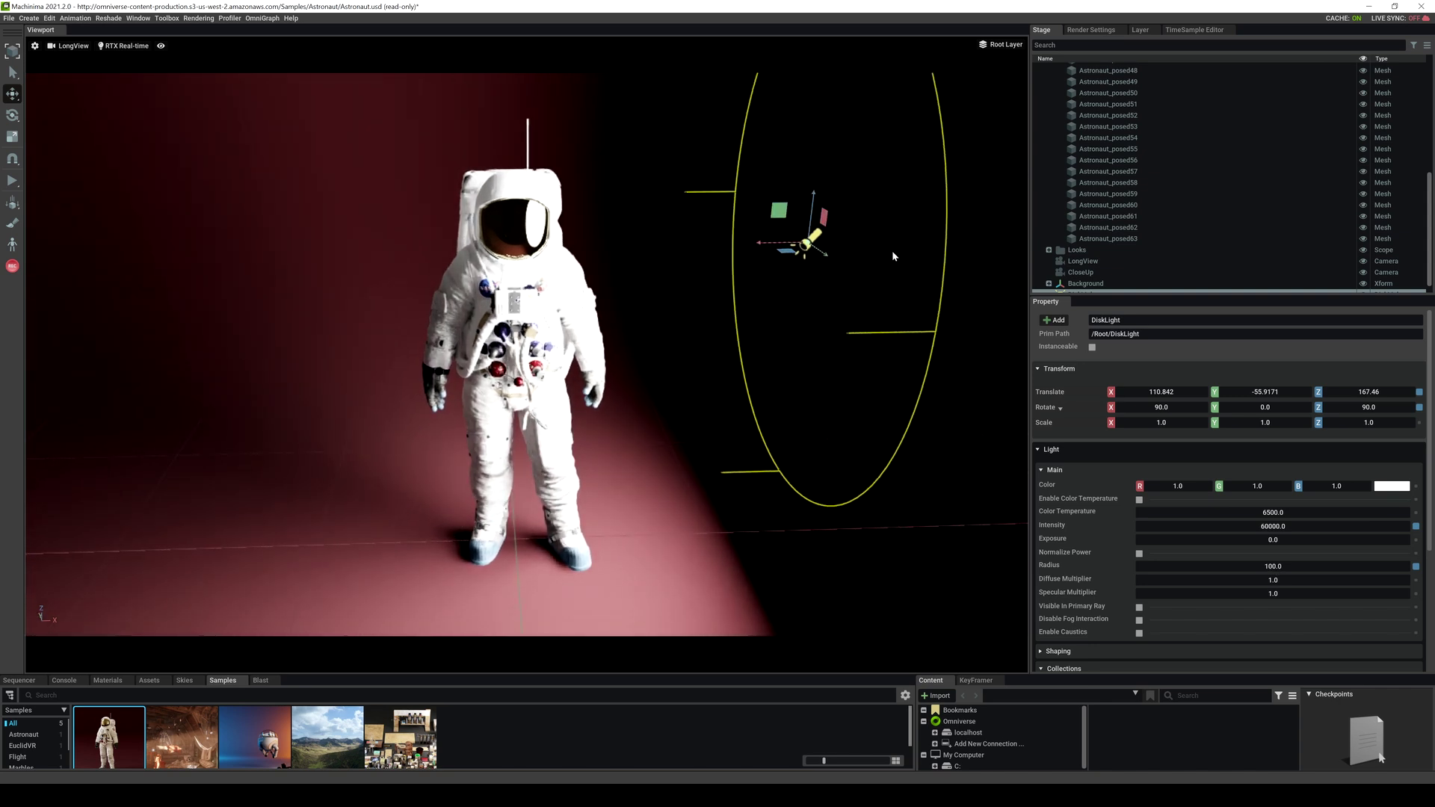
- Delete the disk light and create a cylinder light in its place
key(Delete)
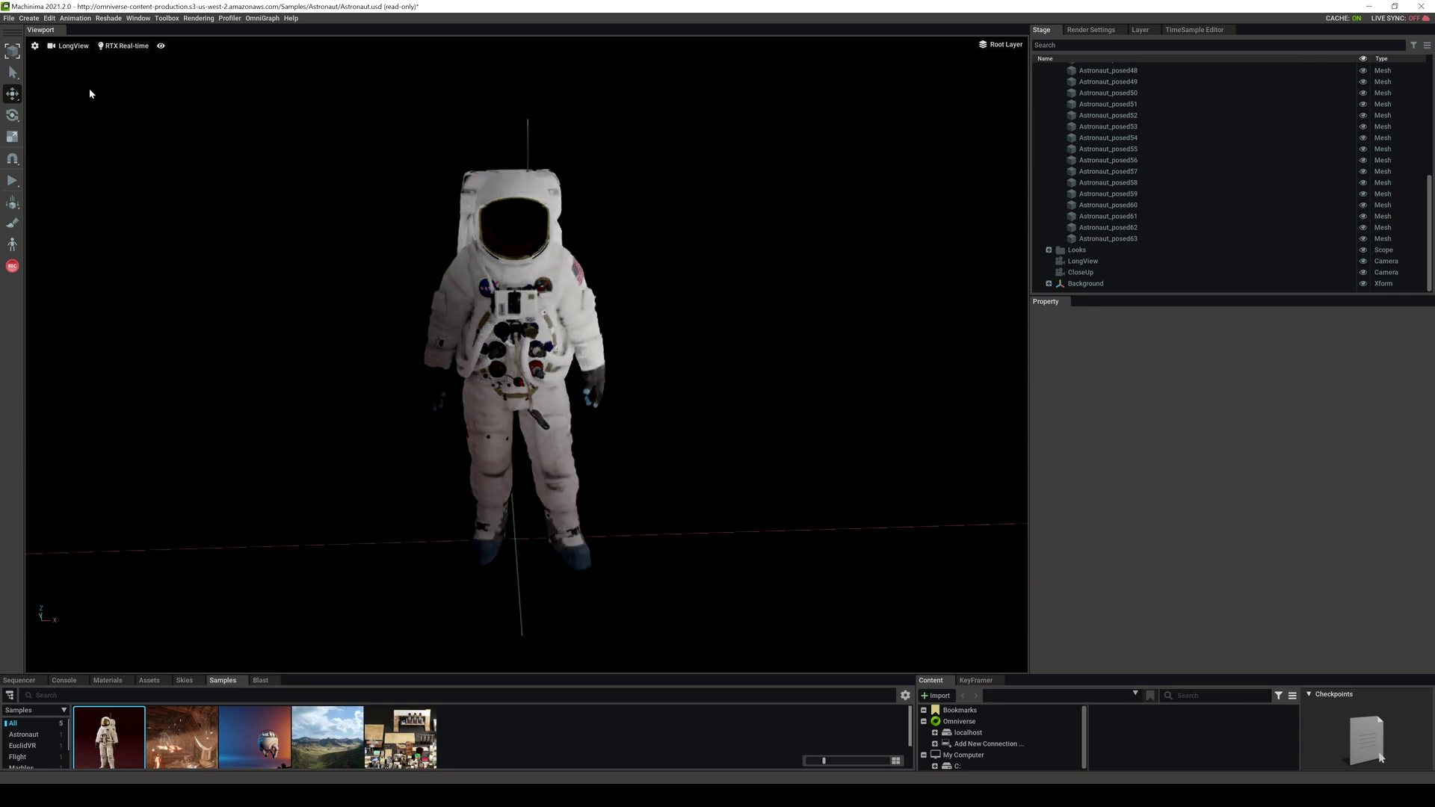
click(29, 18)
mouse_move(72, 66)
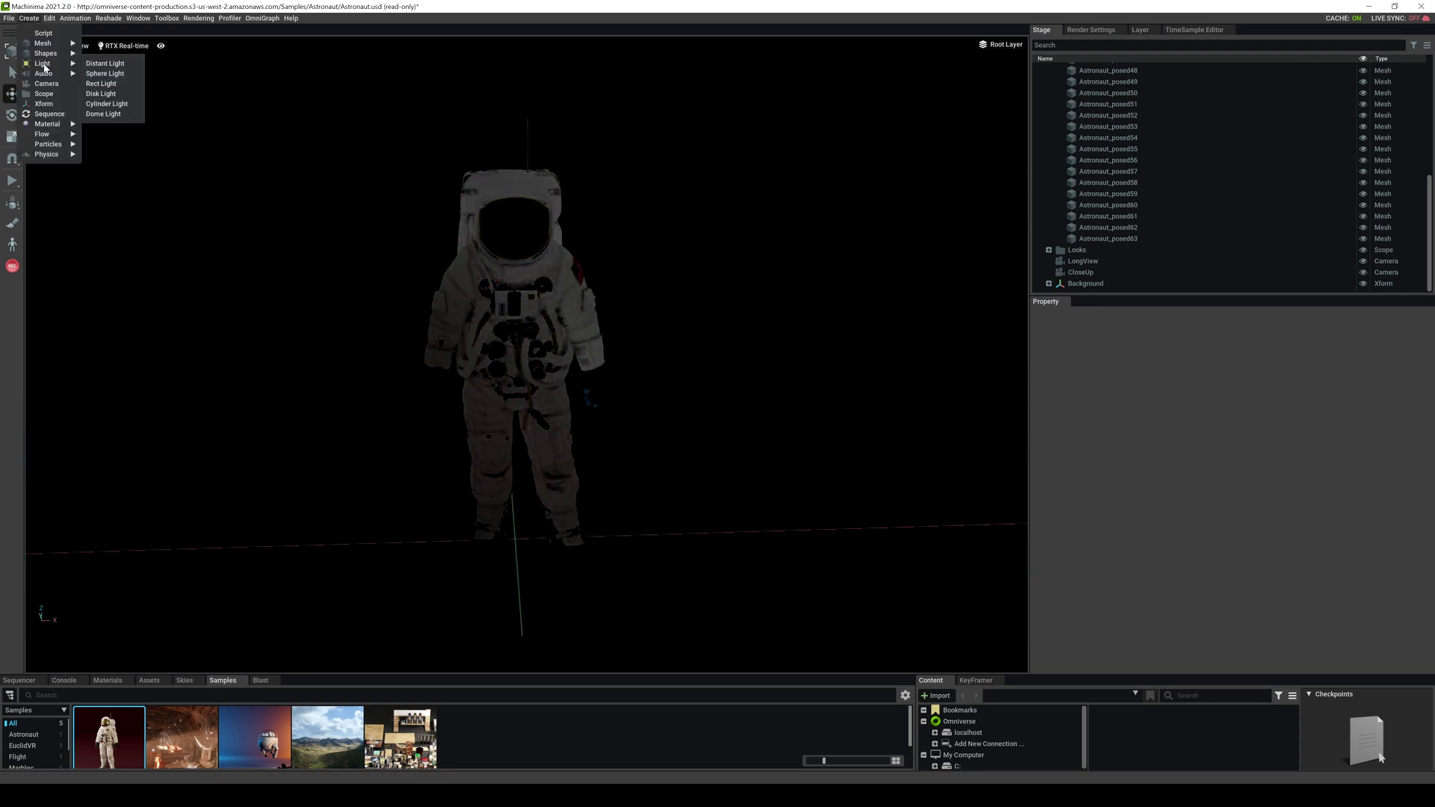
click(106, 105)
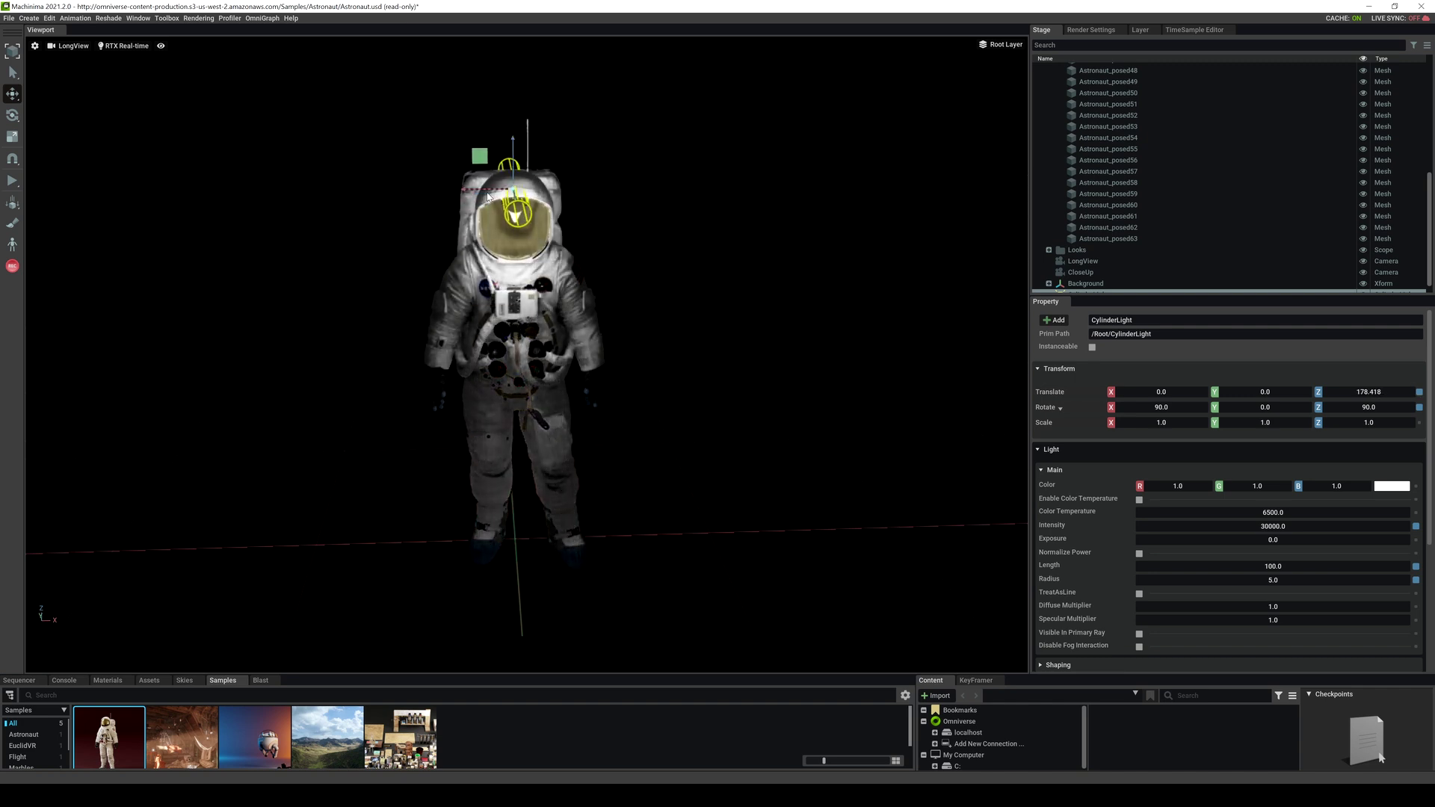
- Rotate the cylinder light to about 185 degrees in Z and move it above and in front of the astronaut, to about X 3, Y -43, Z 211
drag(482, 171, 496, 293)
key(e)
key(w)
alt+drag(587, 433, 524, 380)
middle_drag(665, 423, 532, 374)
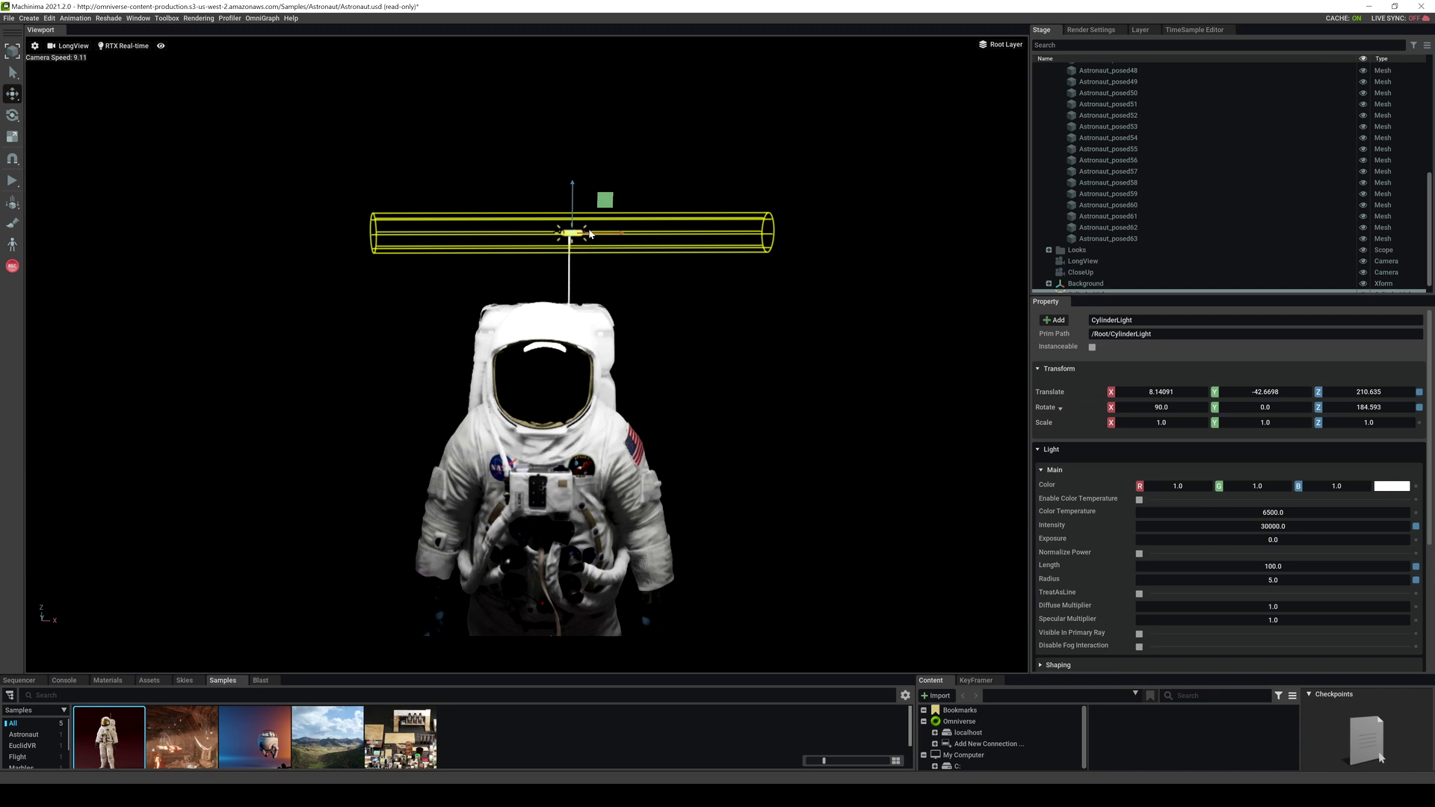
drag(617, 235, 594, 238)
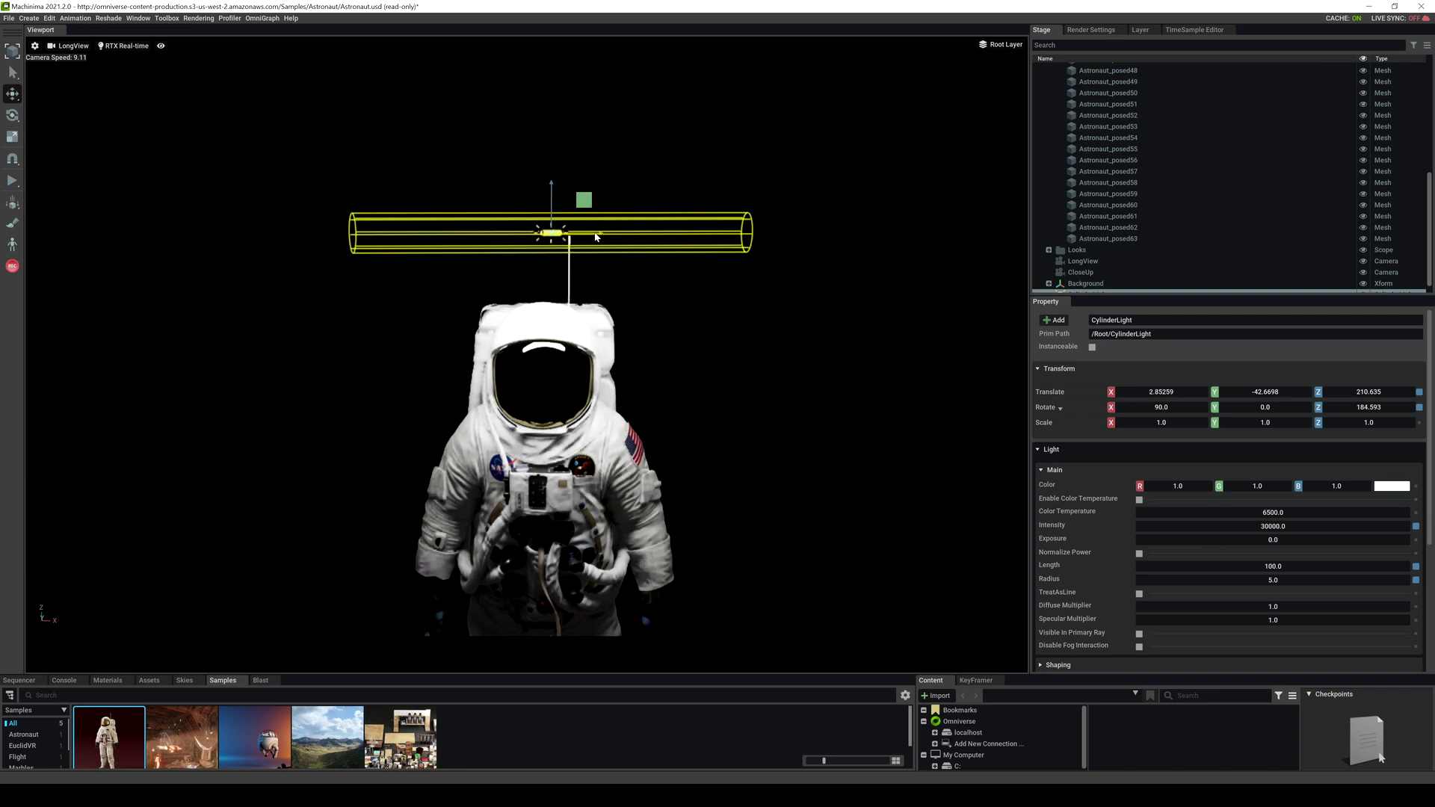
- Check the cylinder light's reflection in the visor and lower the light slightly to about Z 210
middle_drag(621, 298, 620, 289)
right_drag(620, 288, 625, 256)
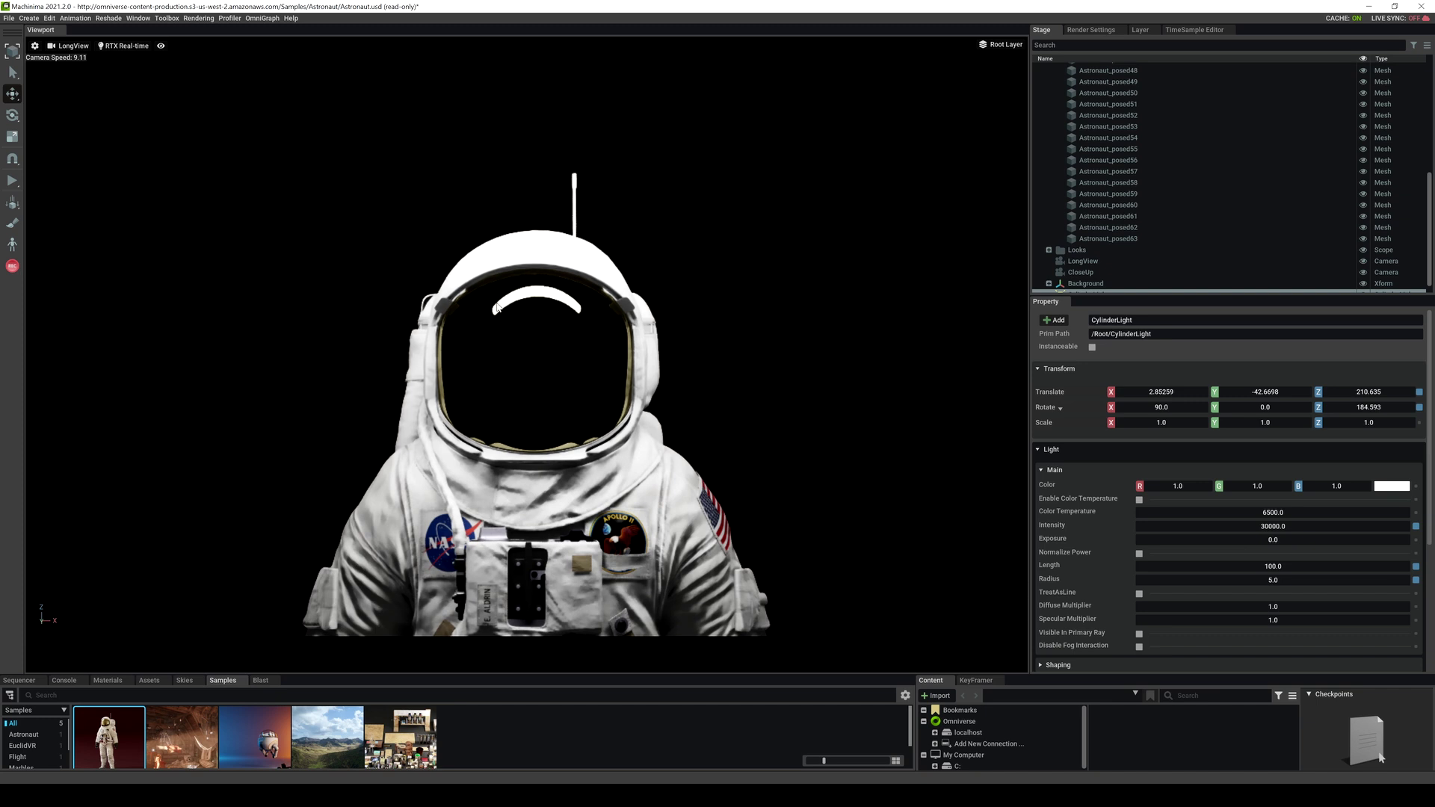
scroll(705, 292, down, 2)
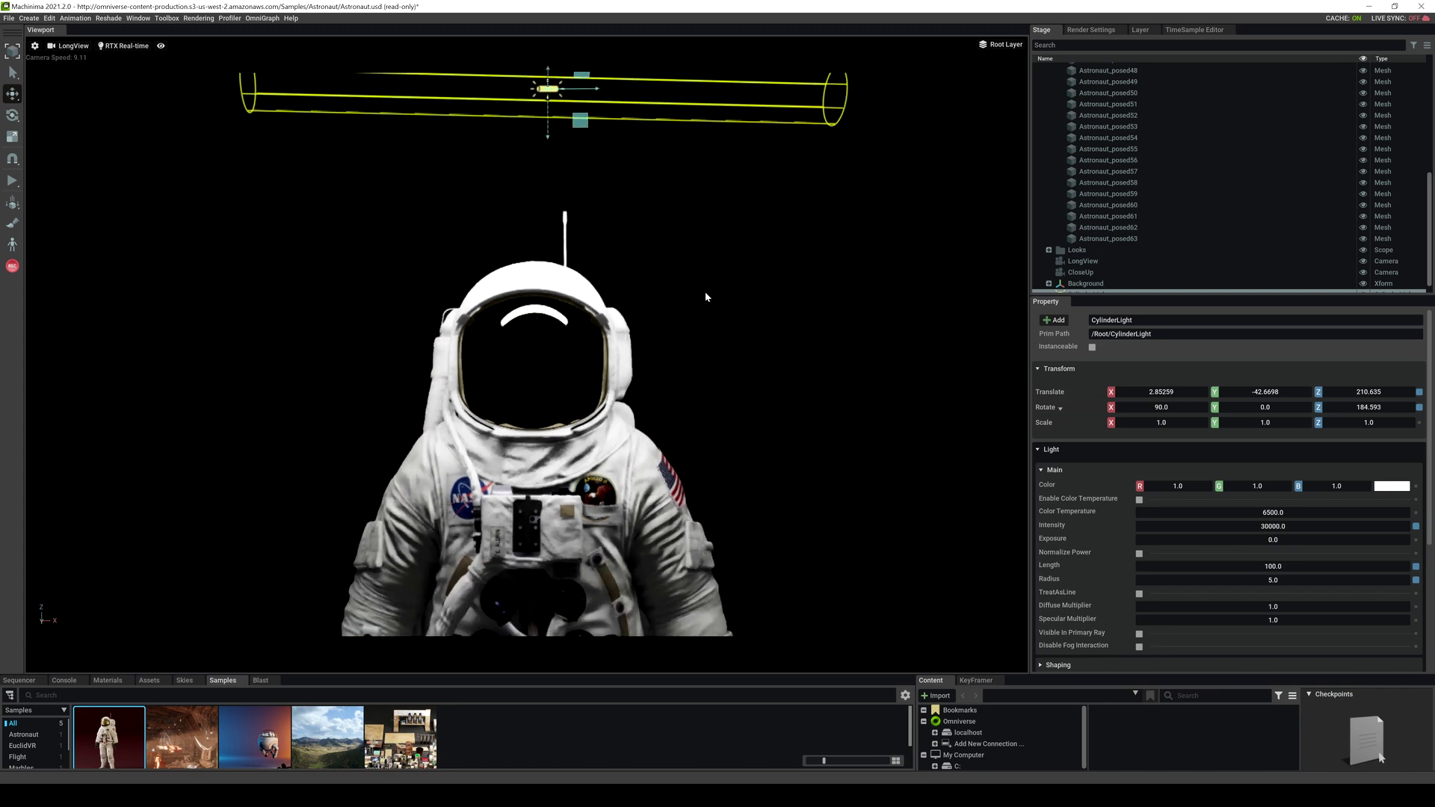
right_drag(706, 291, 696, 300)
right_drag(651, 186, 652, 115)
mouse_move(600, 151)
mouse_down()
mouse_move(602, 402)
mouse_move(612, 162)
mouse_up()
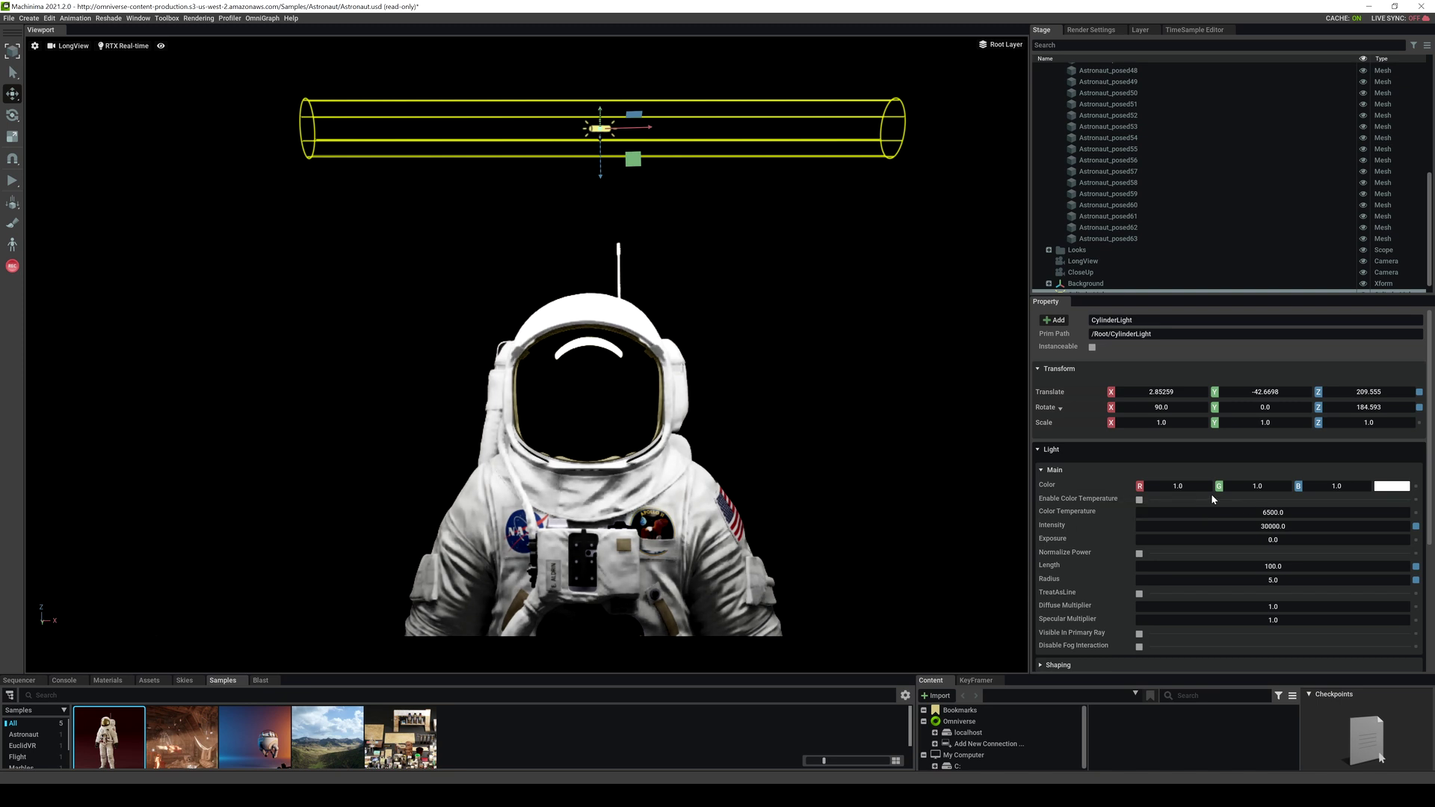
- Tint the cylinder light pink, with RGB about 0.86, 0.44, 0.44, and set its length to 200
click(1392, 486)
click(1321, 508)
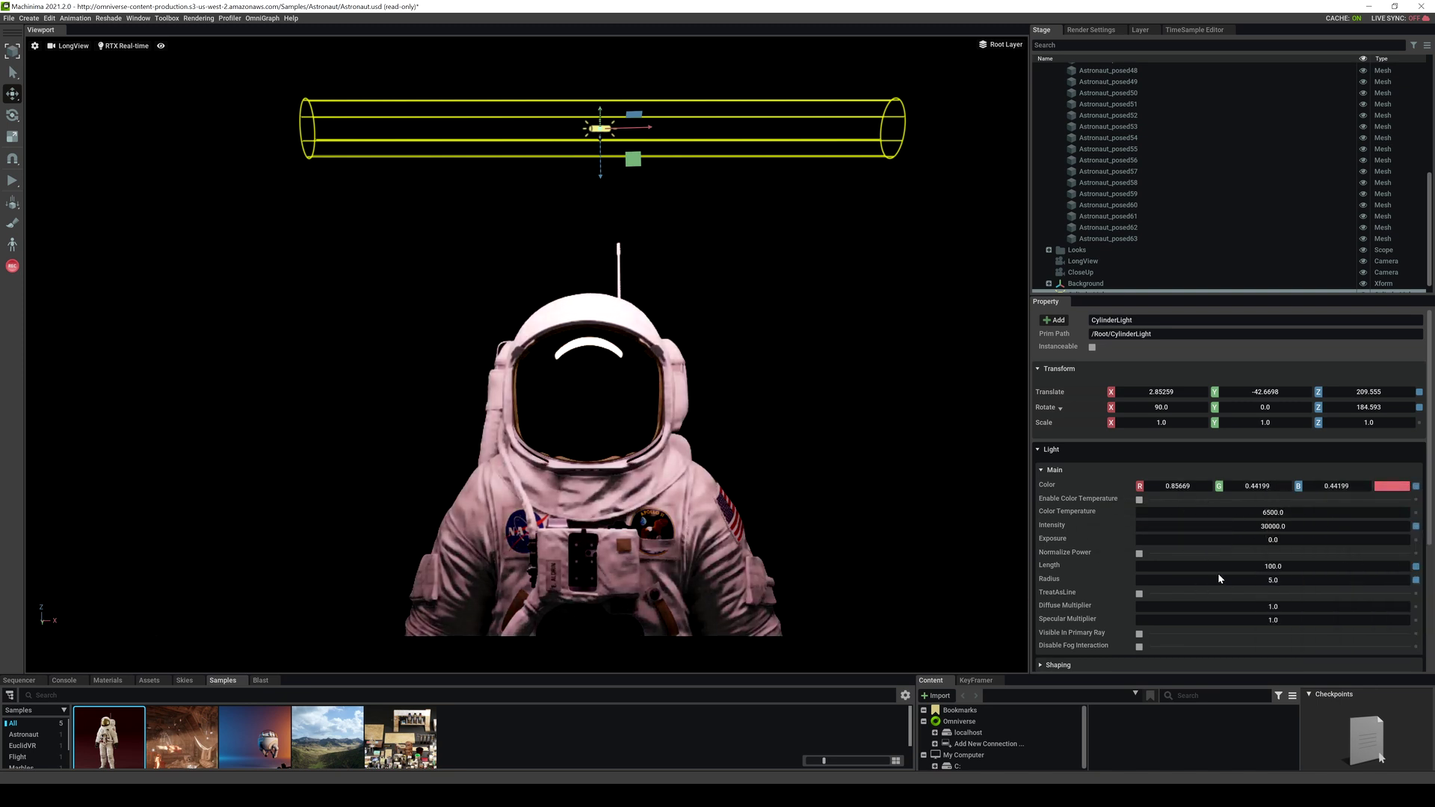
double_click(1280, 567)
text(200)
key(Return)
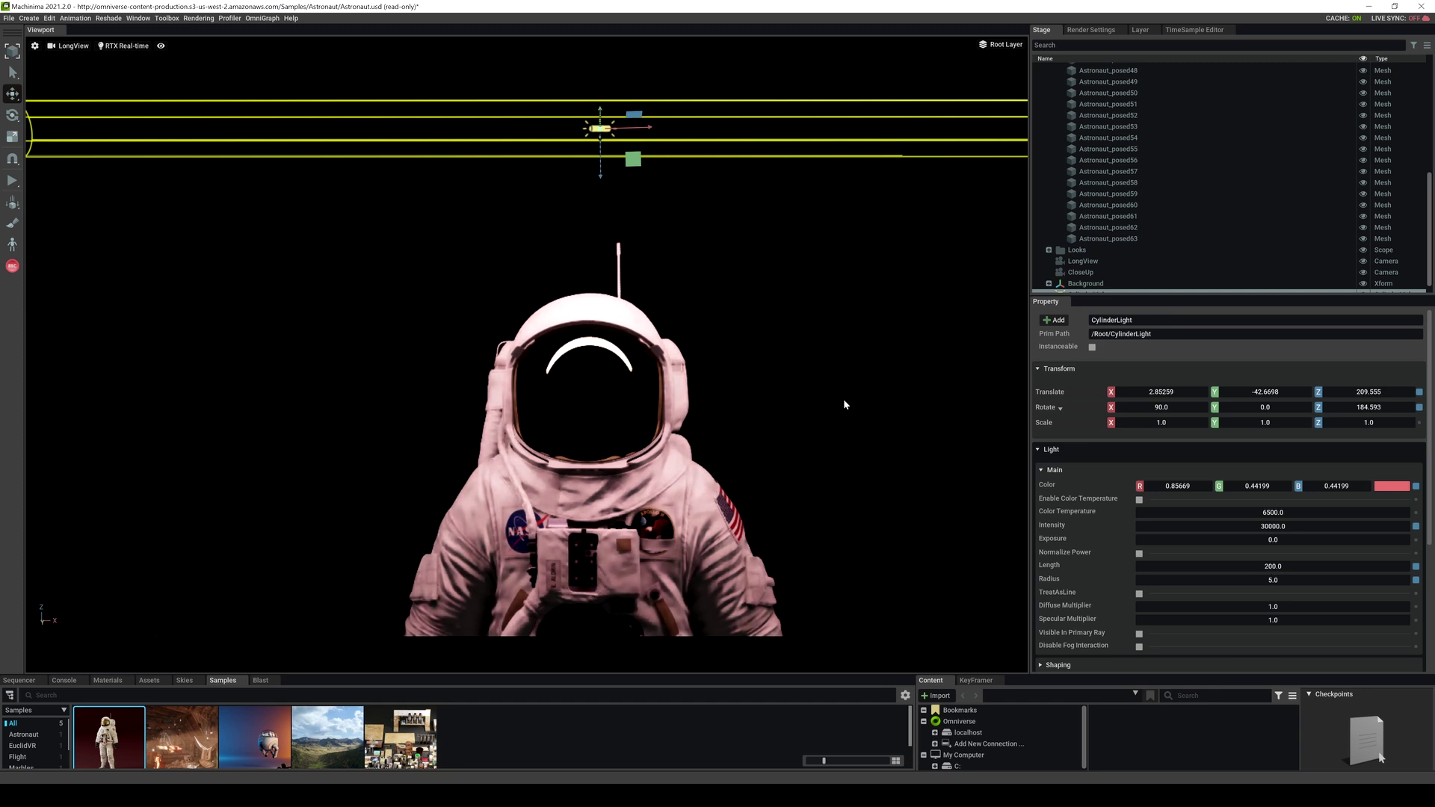
scroll(843, 397, down, 3)
scroll(843, 425, down, 2)
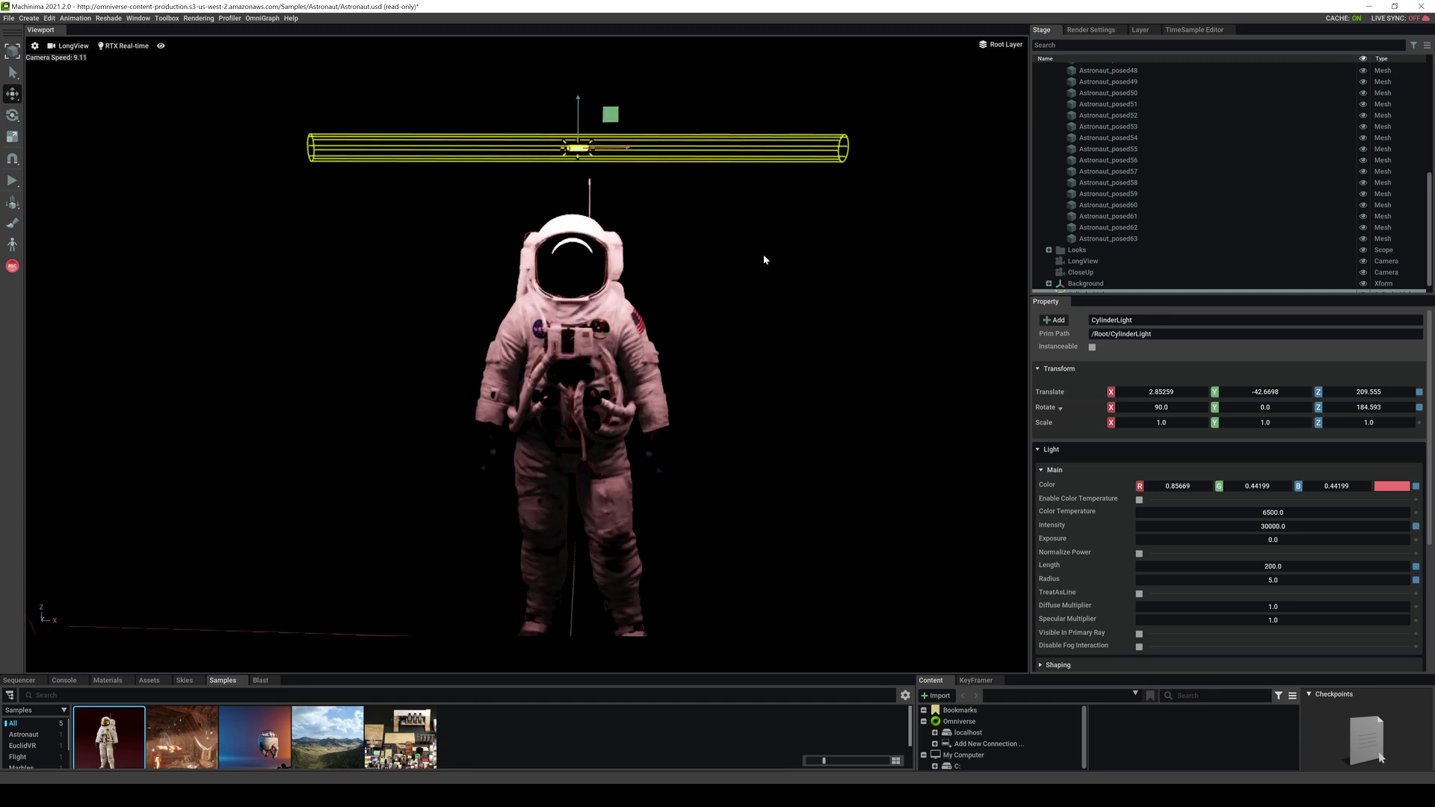
- Delete the cylinder light and create a dome light in its place
key(Delete)
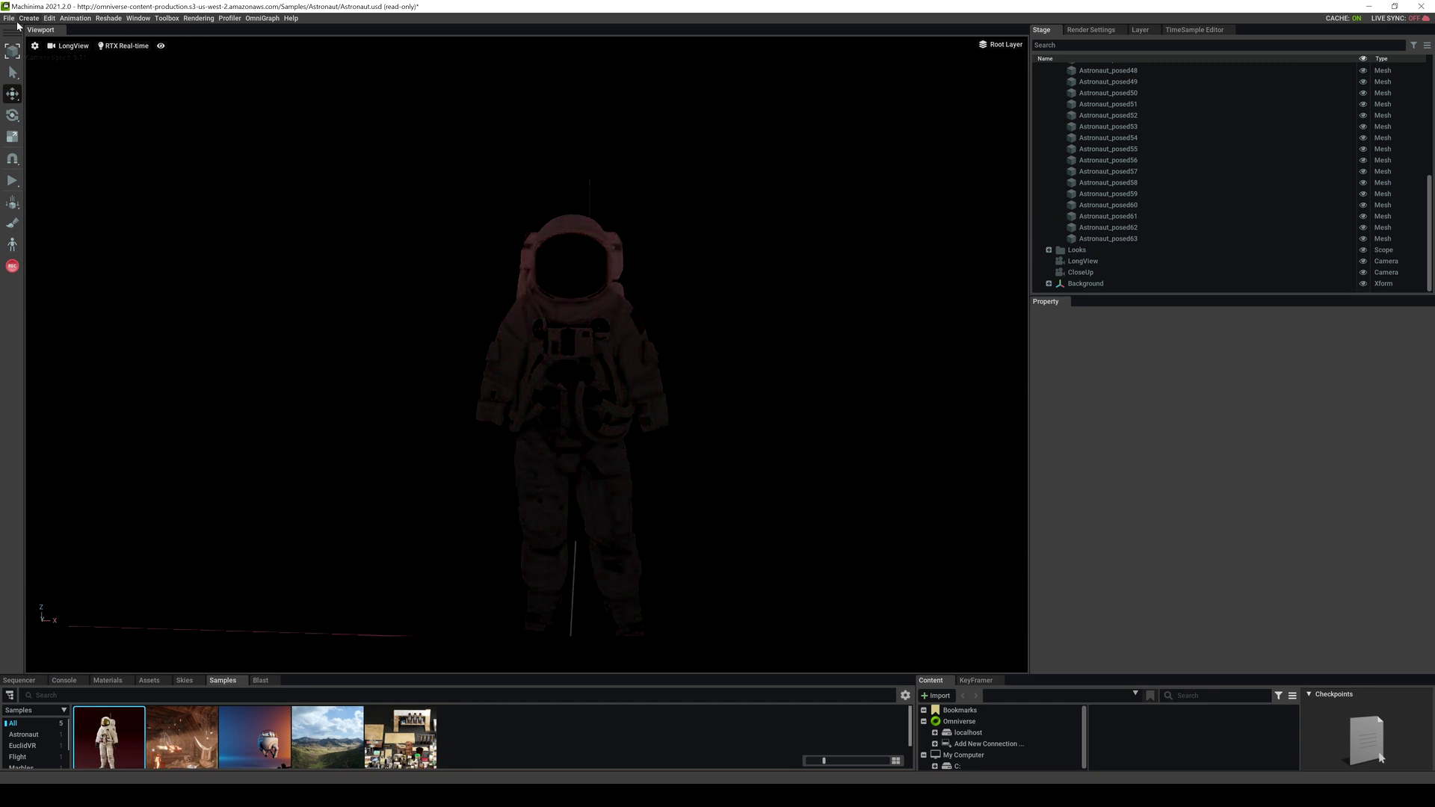
click(31, 19)
mouse_move(60, 65)
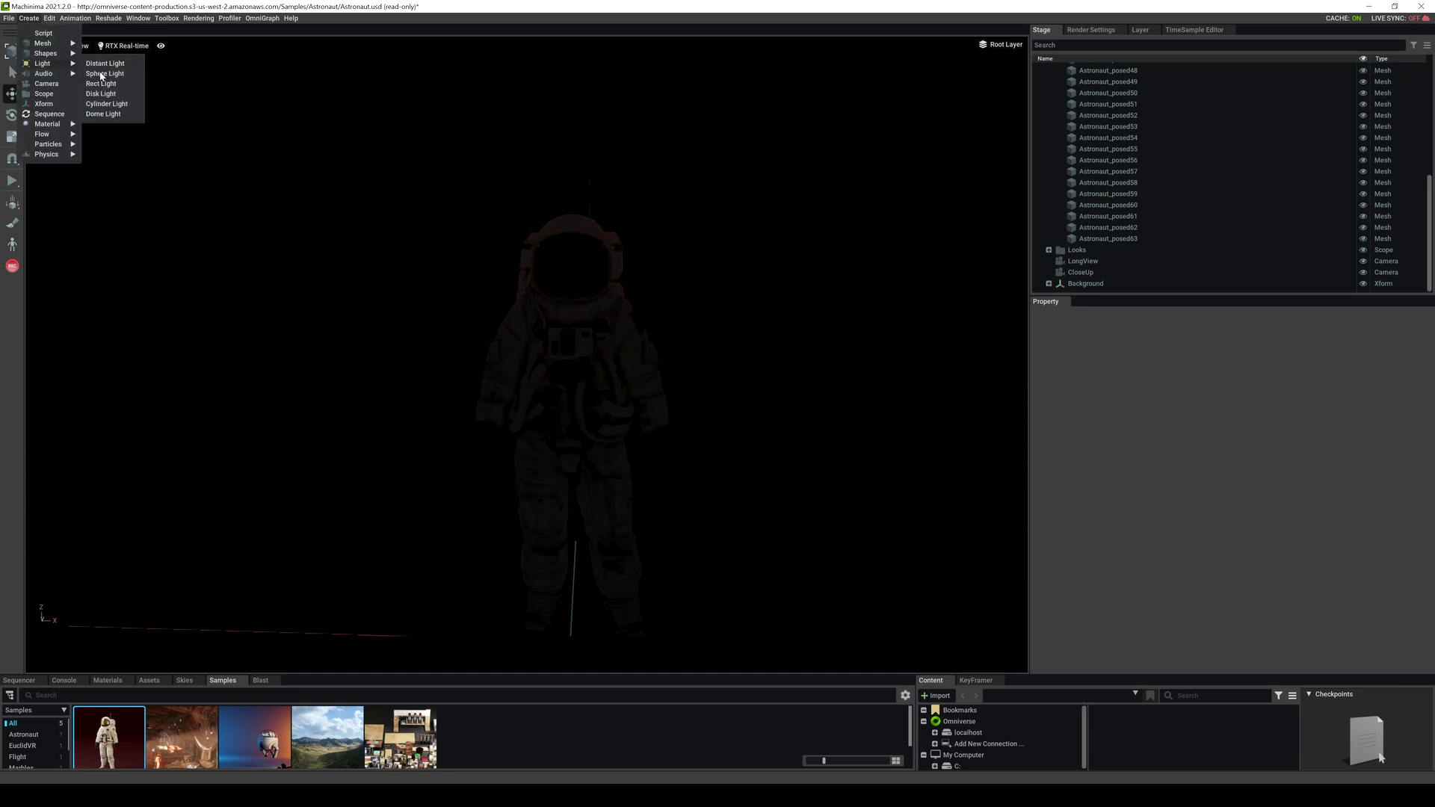
click(104, 115)
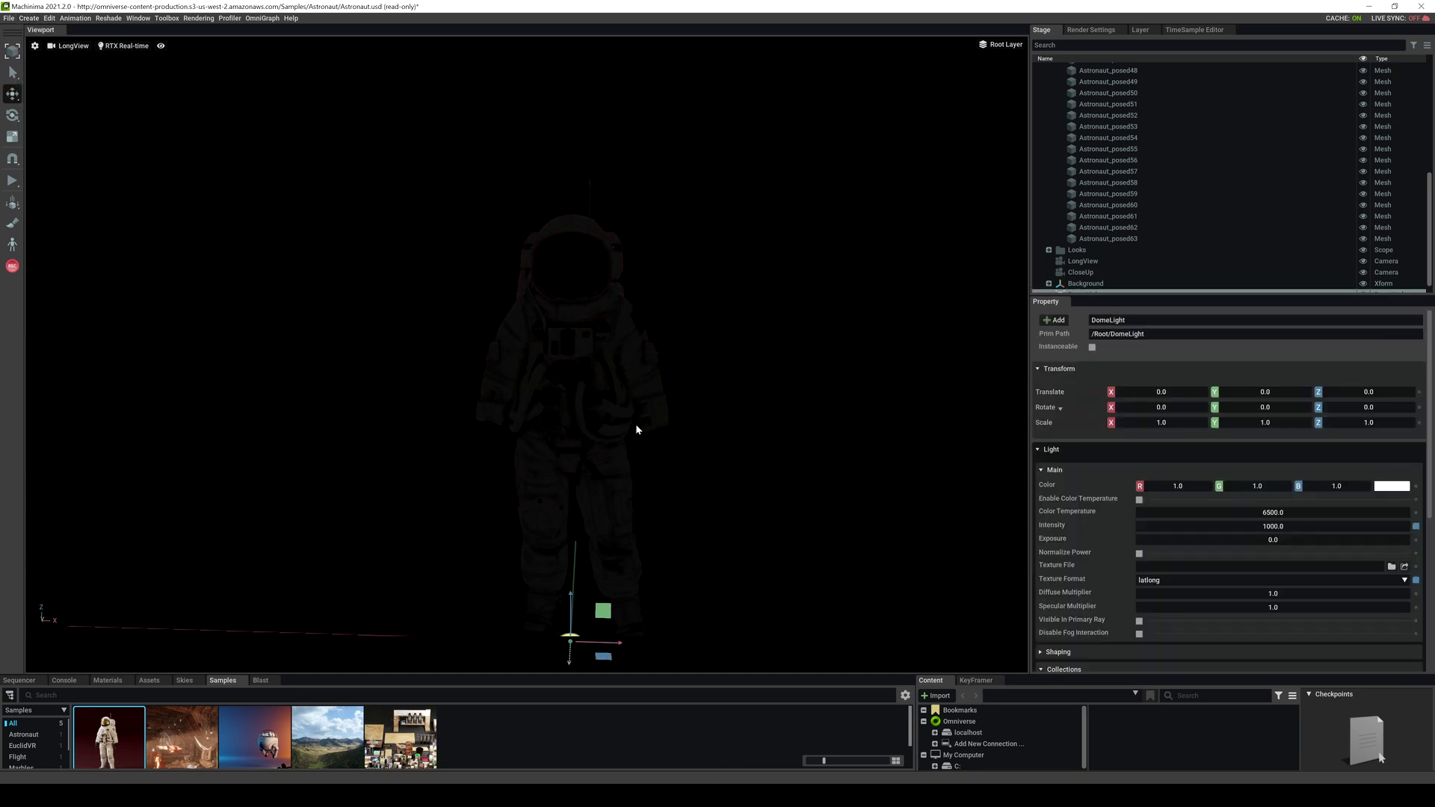
- Assign the Cloudy sky texture lakeside_4k.hdr to the dome light and move the light beside the astronaut, to about X -131 and Z 80
drag(570, 604, 322, 497)
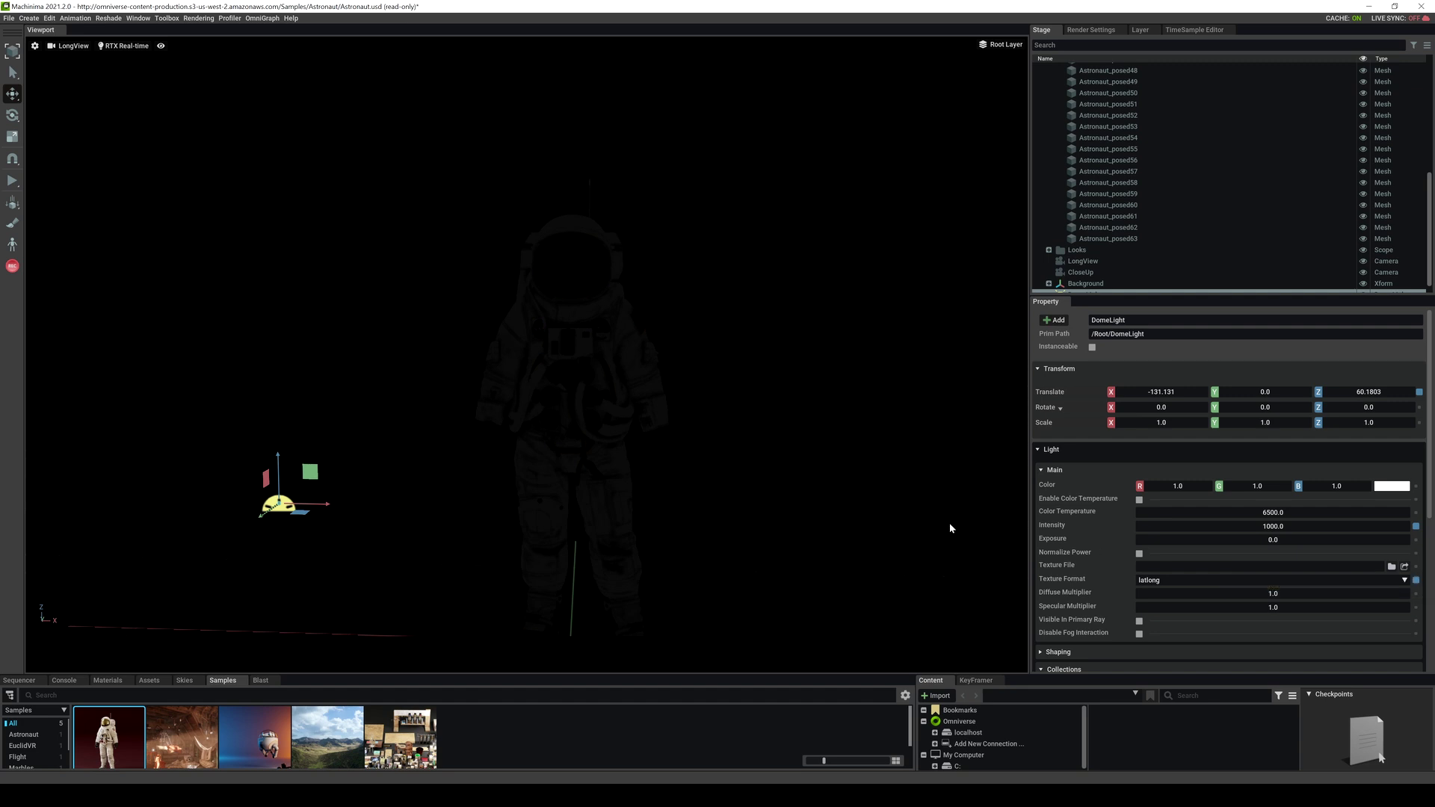
click(1391, 567)
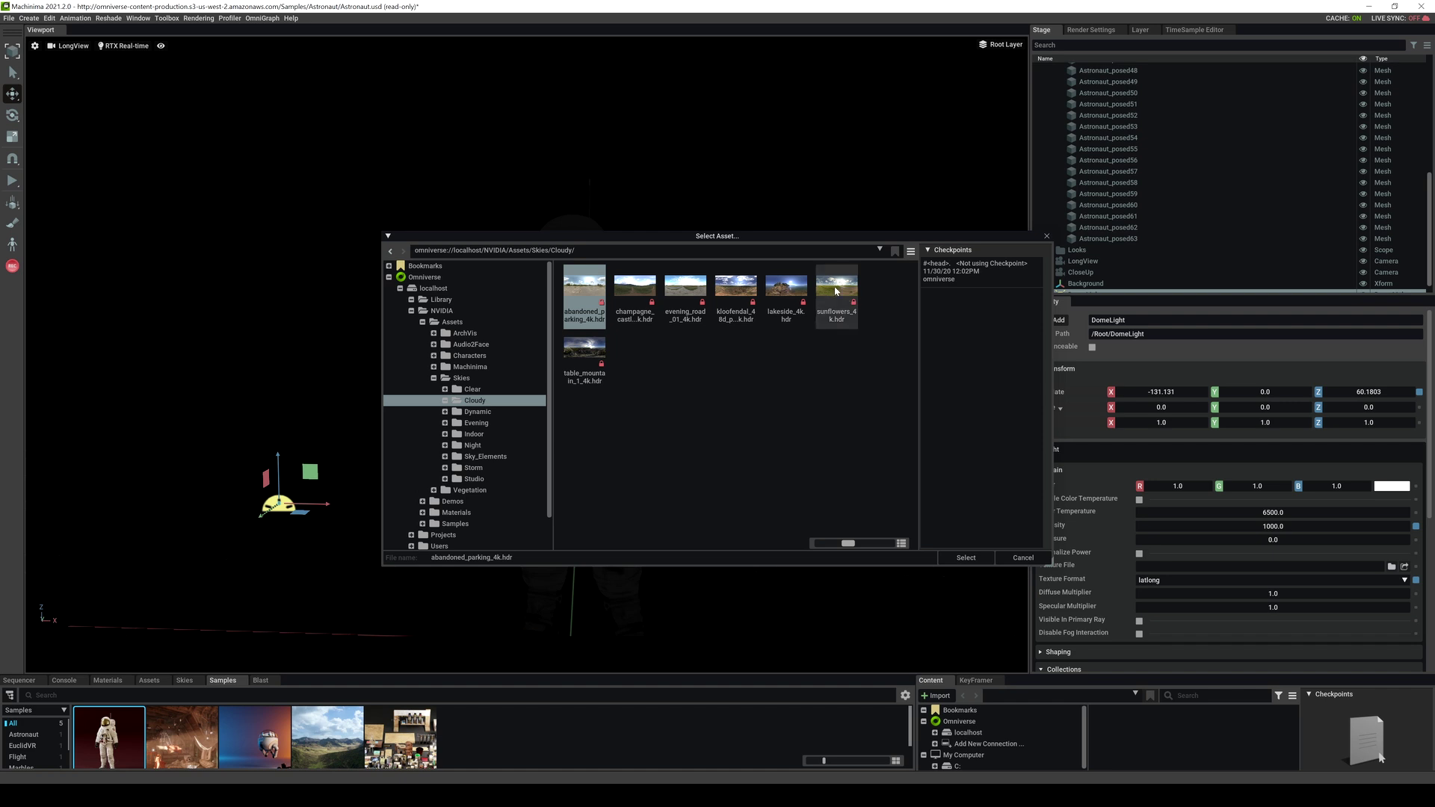
click(785, 287)
double_click(783, 287)
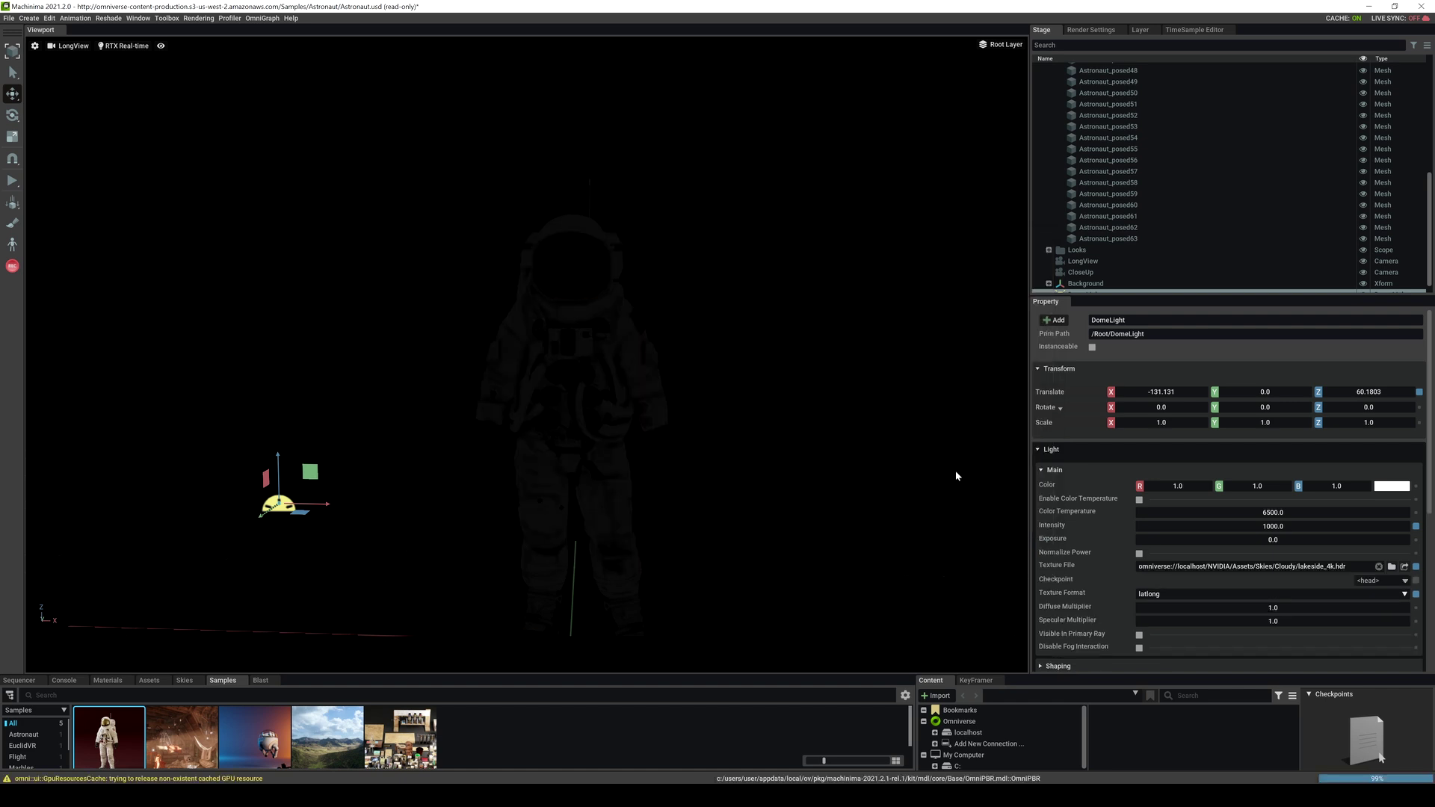
drag(271, 469, 275, 426)
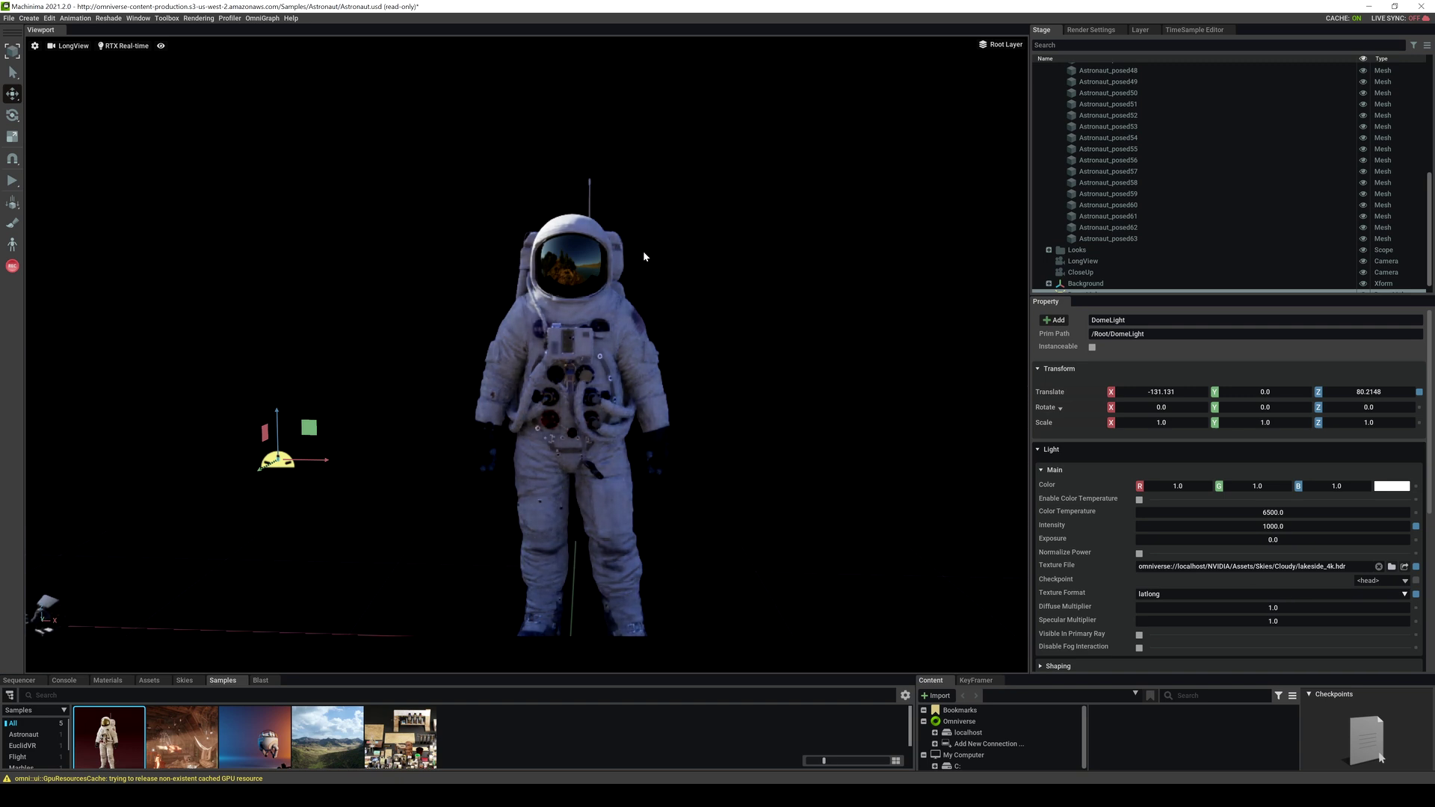
- Set the dome light's intensity to 2000 and check its effect on the visor and suit
right_drag(650, 251, 669, 235)
key(w)
scroll(667, 240, up, 3)
key(w)
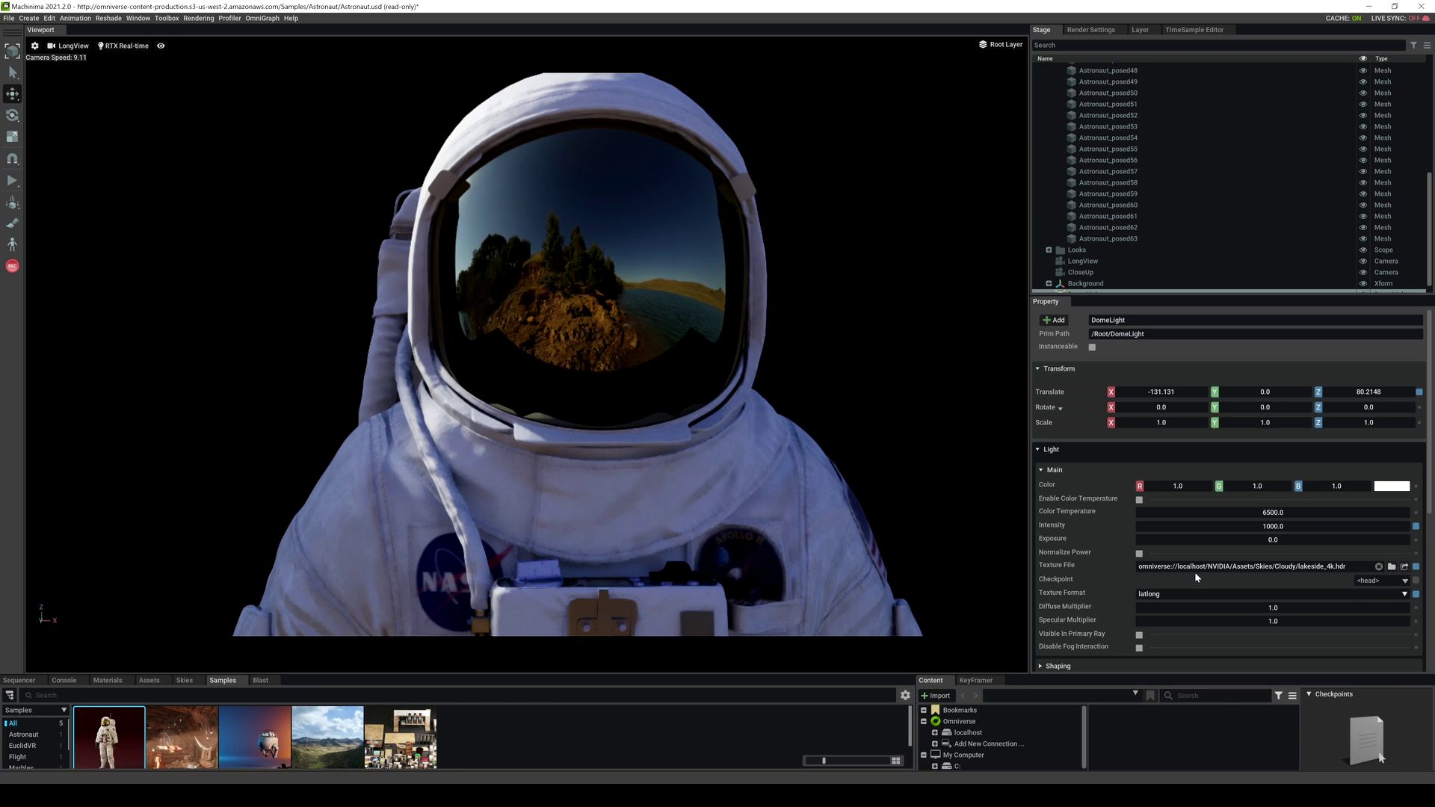
double_click(1283, 526)
text(2000)
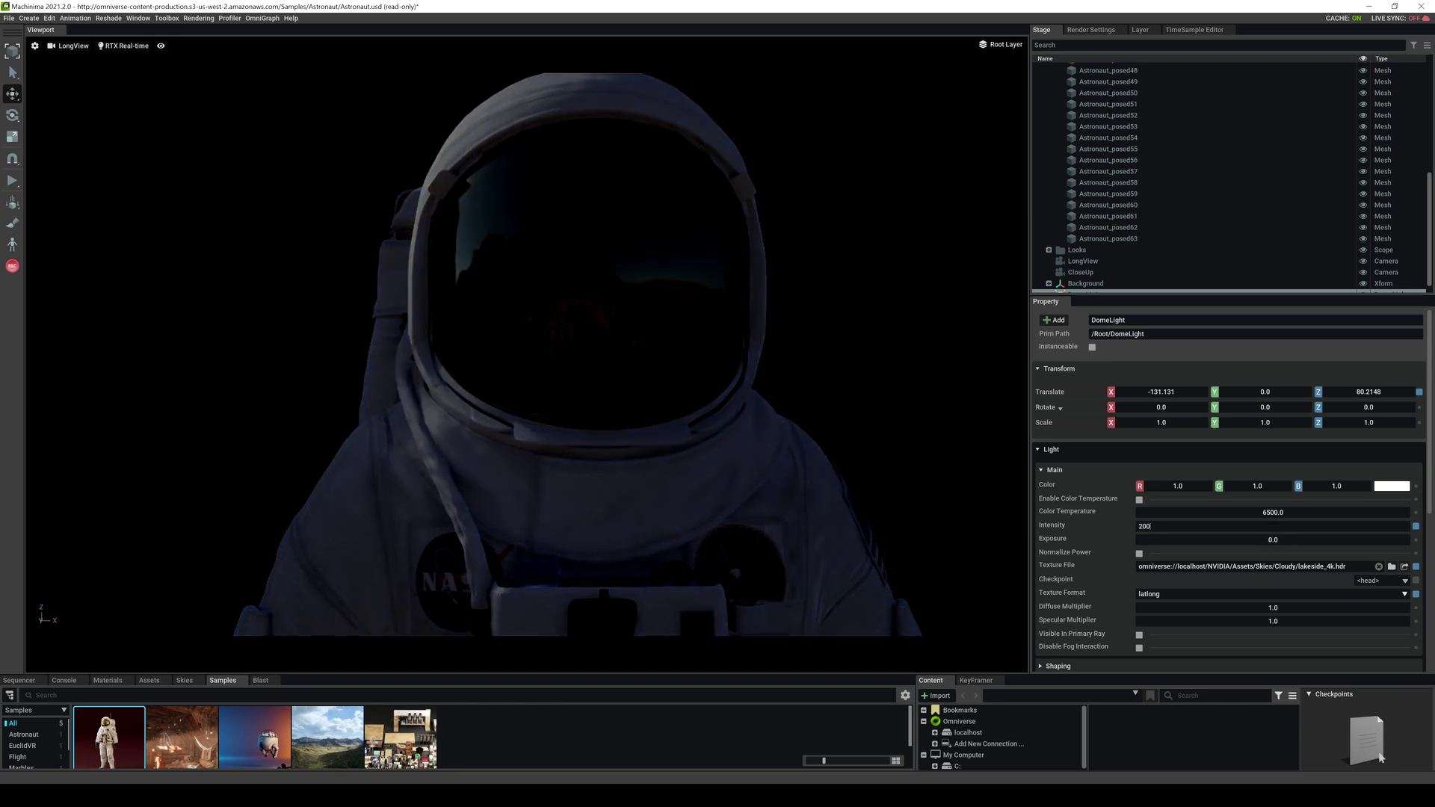
key(Return)
scroll(749, 511, down, 3)
scroll(750, 513, down, 3)
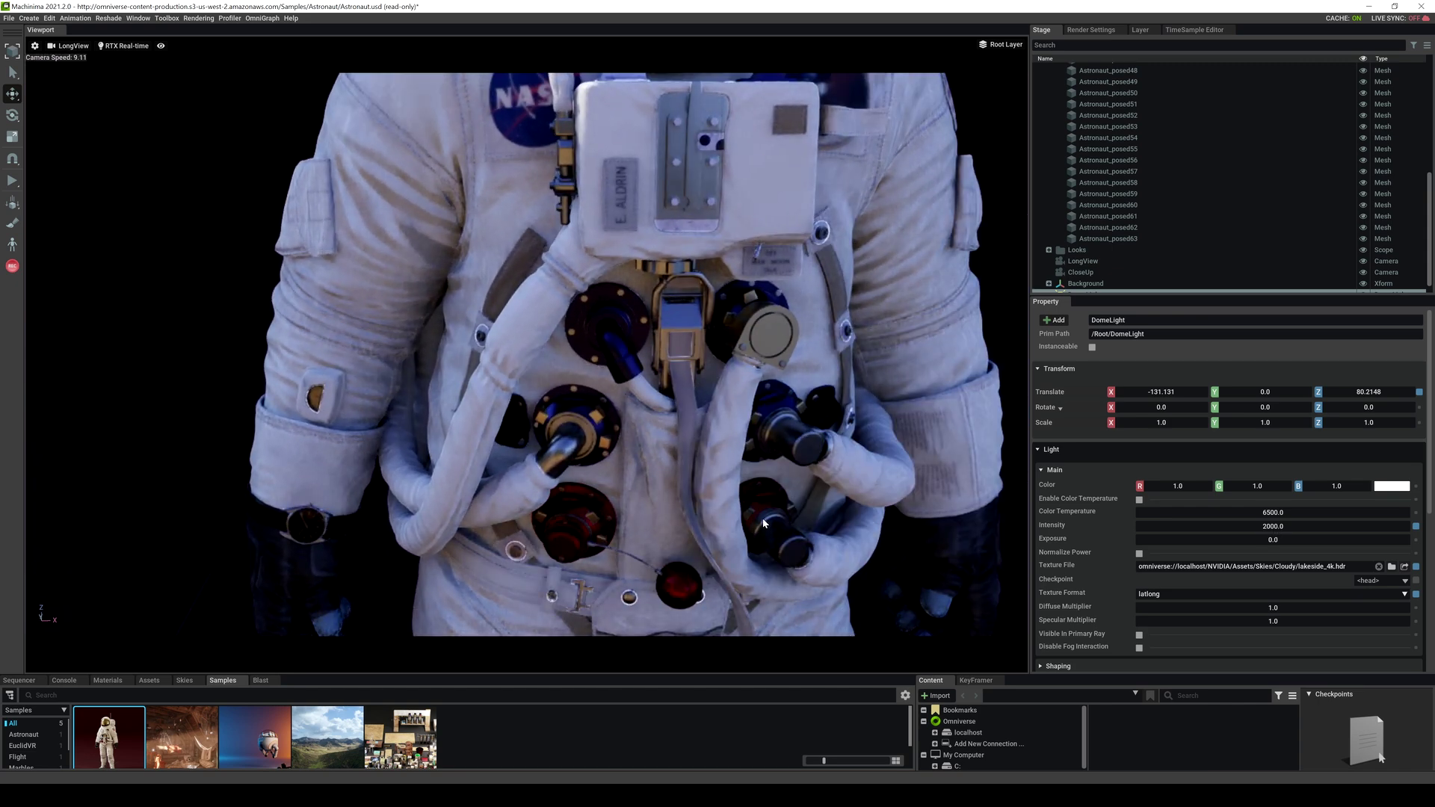
scroll(762, 523, up, 6)
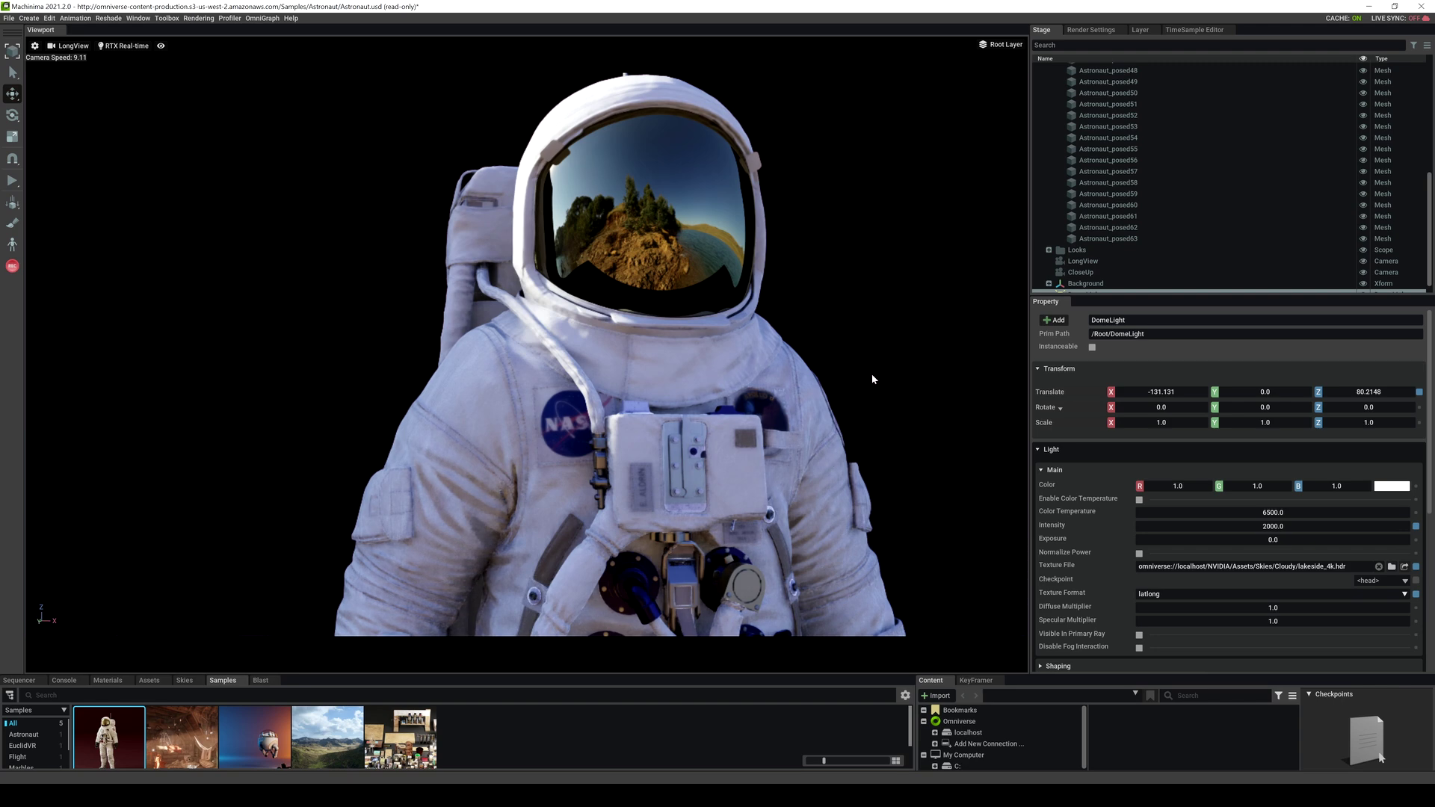
- Delete the backdrop behind the astronaut to reveal the lakeside environment
click(943, 293)
key(Delete)
scroll(853, 306, down, 2)
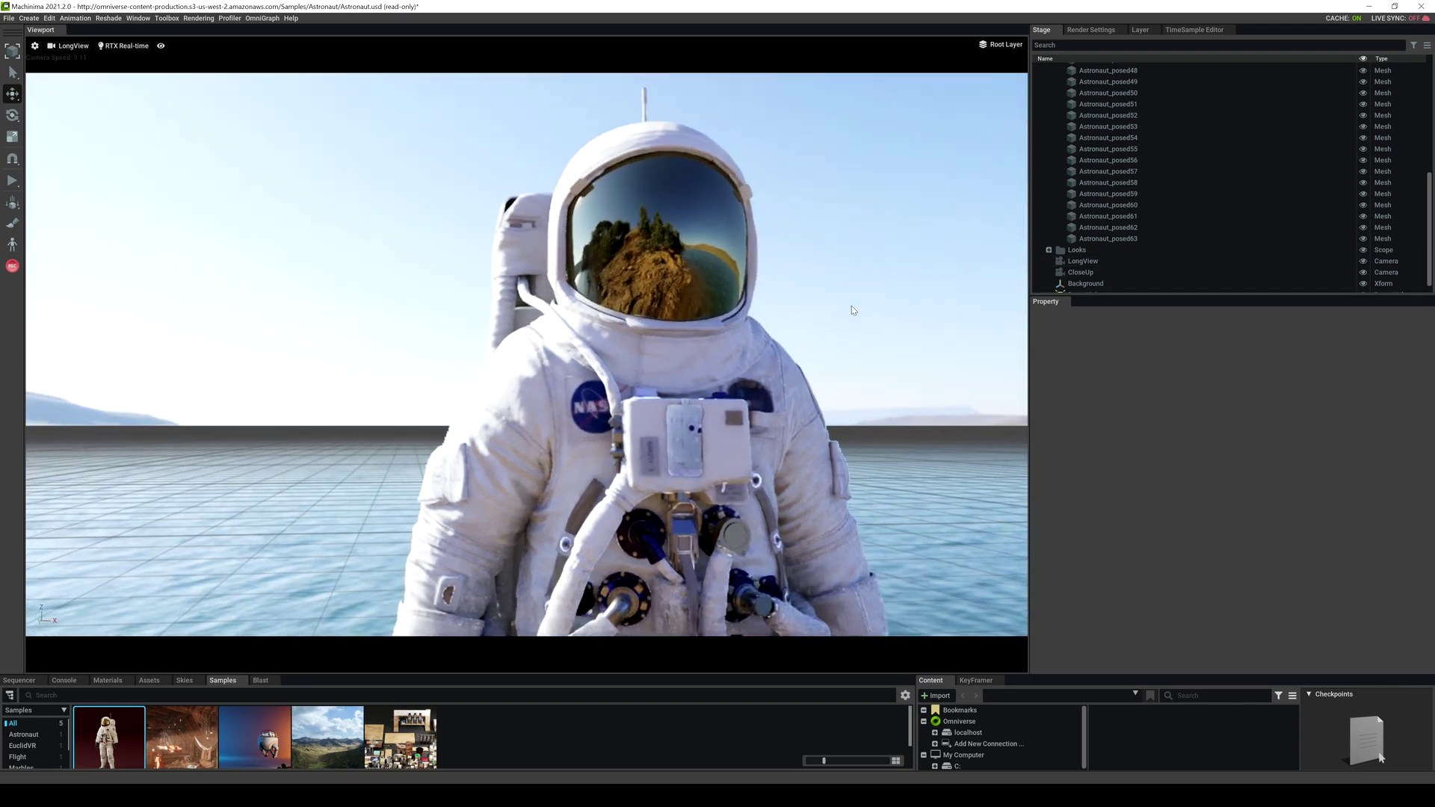
right_drag(850, 306, 827, 309)
scroll(827, 313, down, 2)
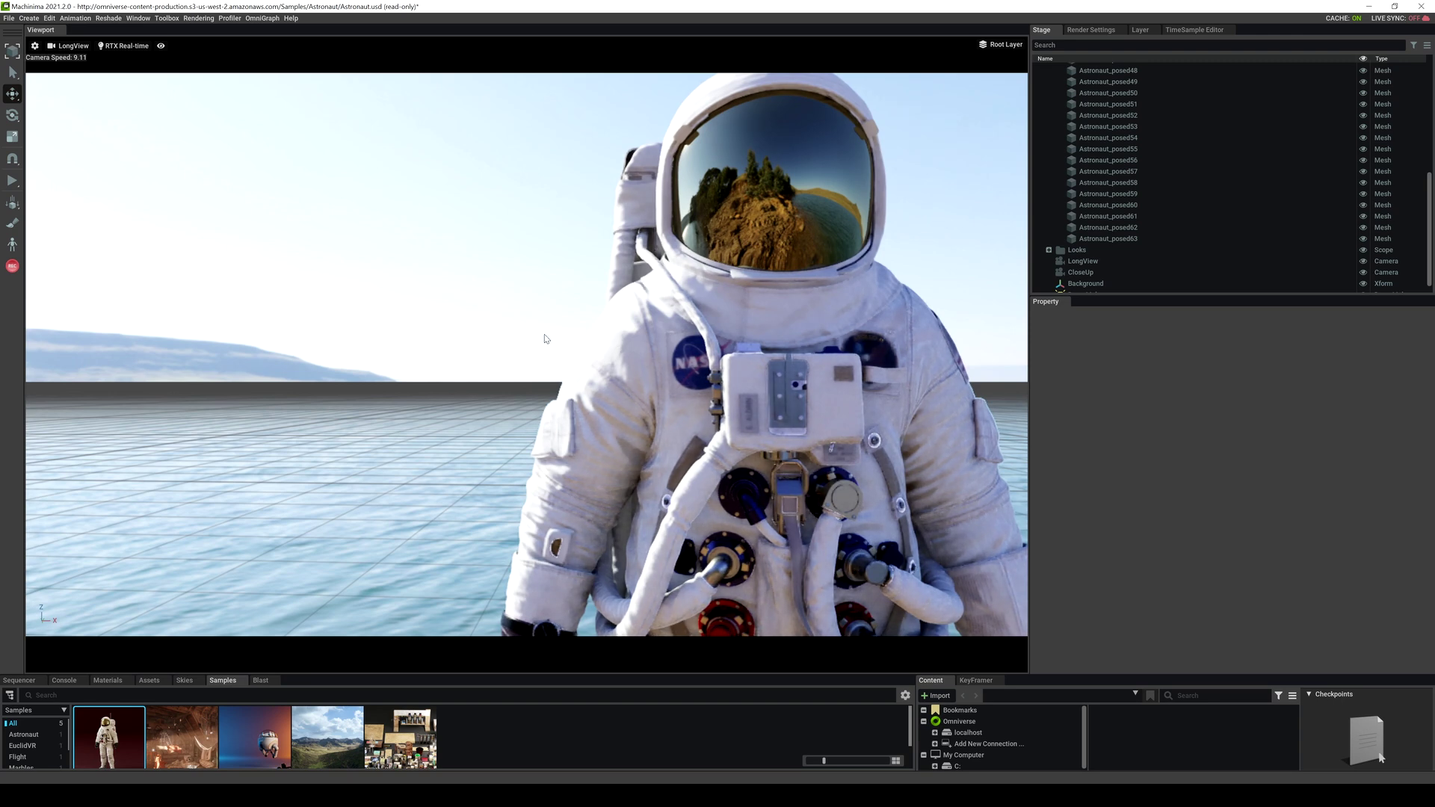
right_drag(690, 385, 831, 402)
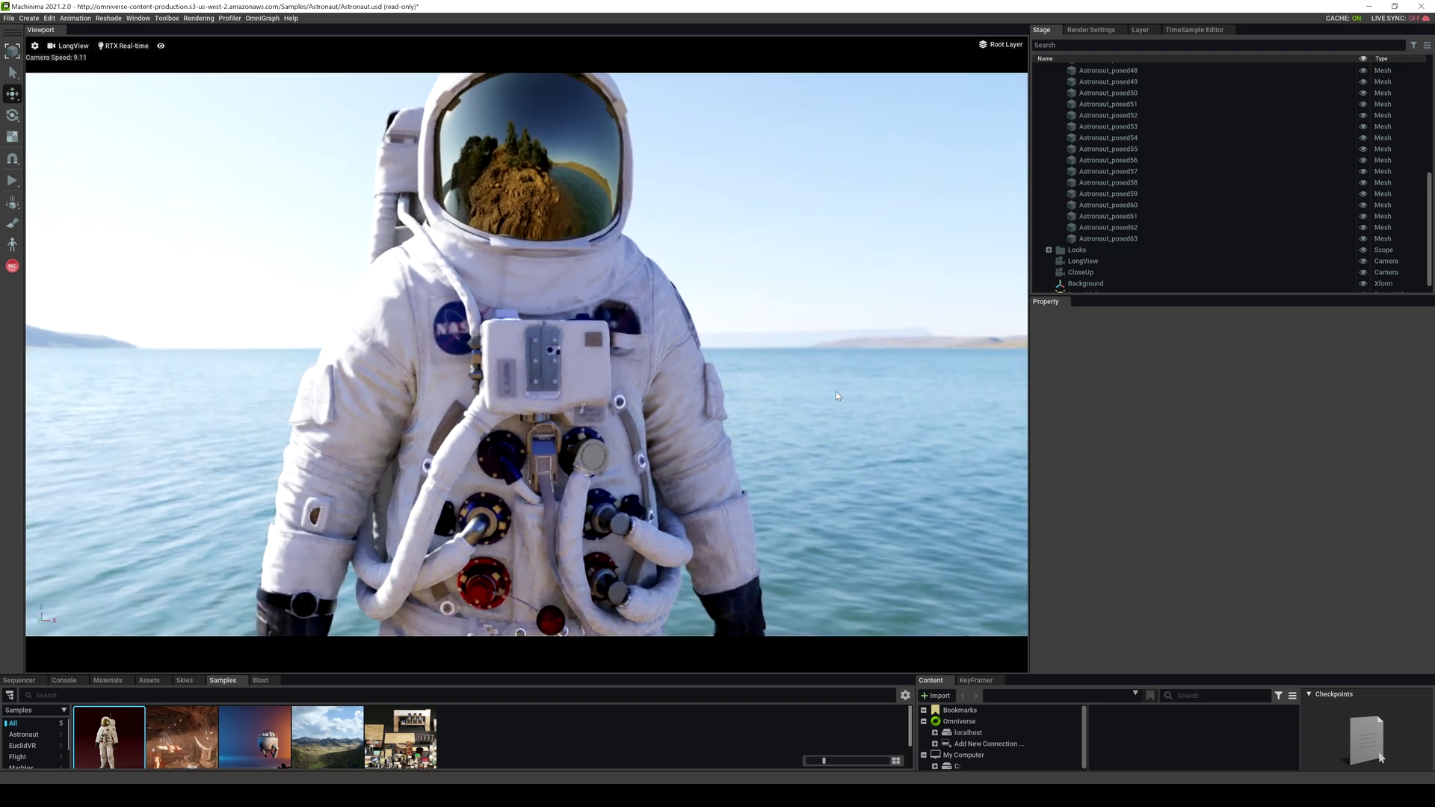
- Switch the viewport renderer to RTX Path-Traced and check the astronaut from the side and front
alt+drag(836, 391, 771, 382)
key(d)
right_drag(771, 382, 755, 380)
key(s)
key(e)
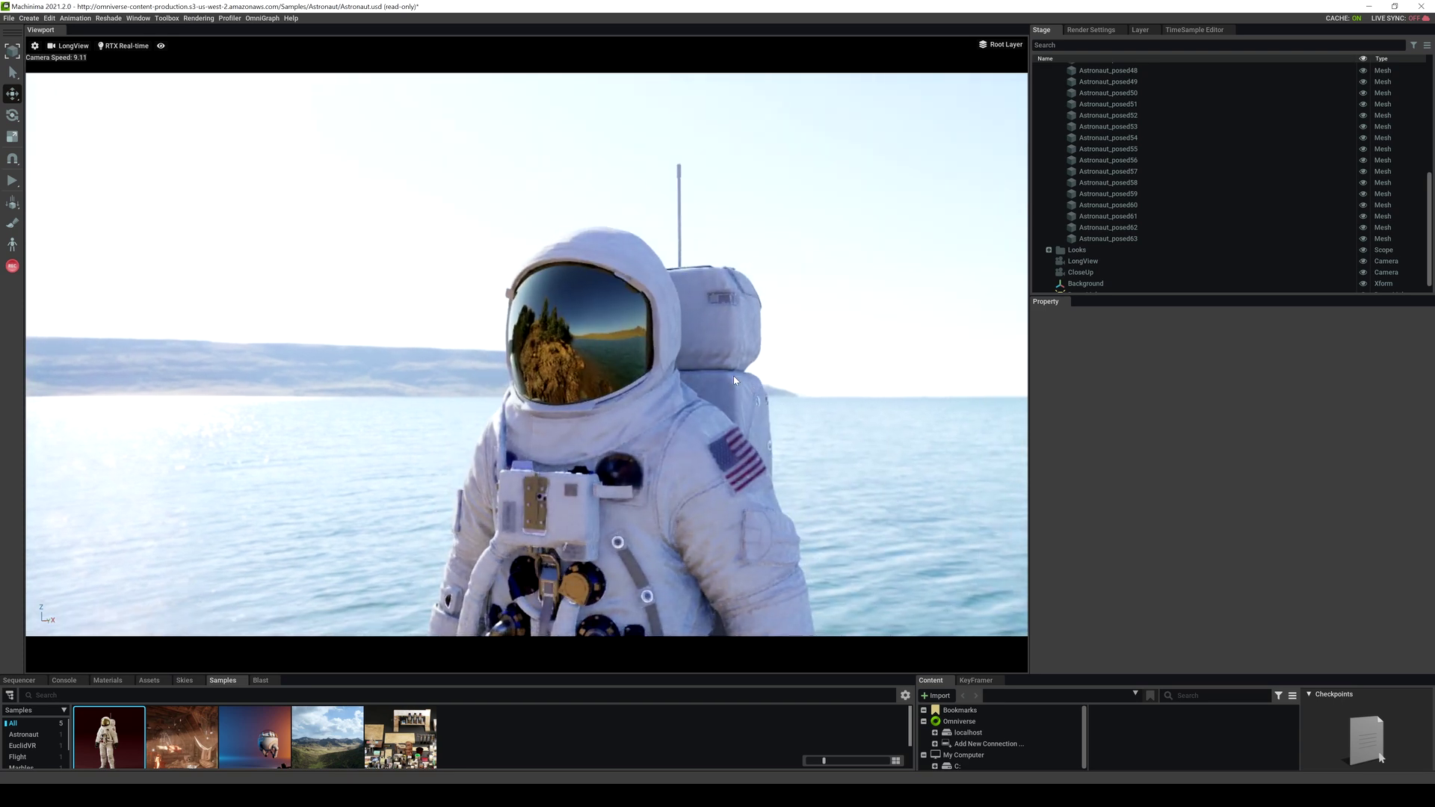
click(124, 46)
click(179, 60)
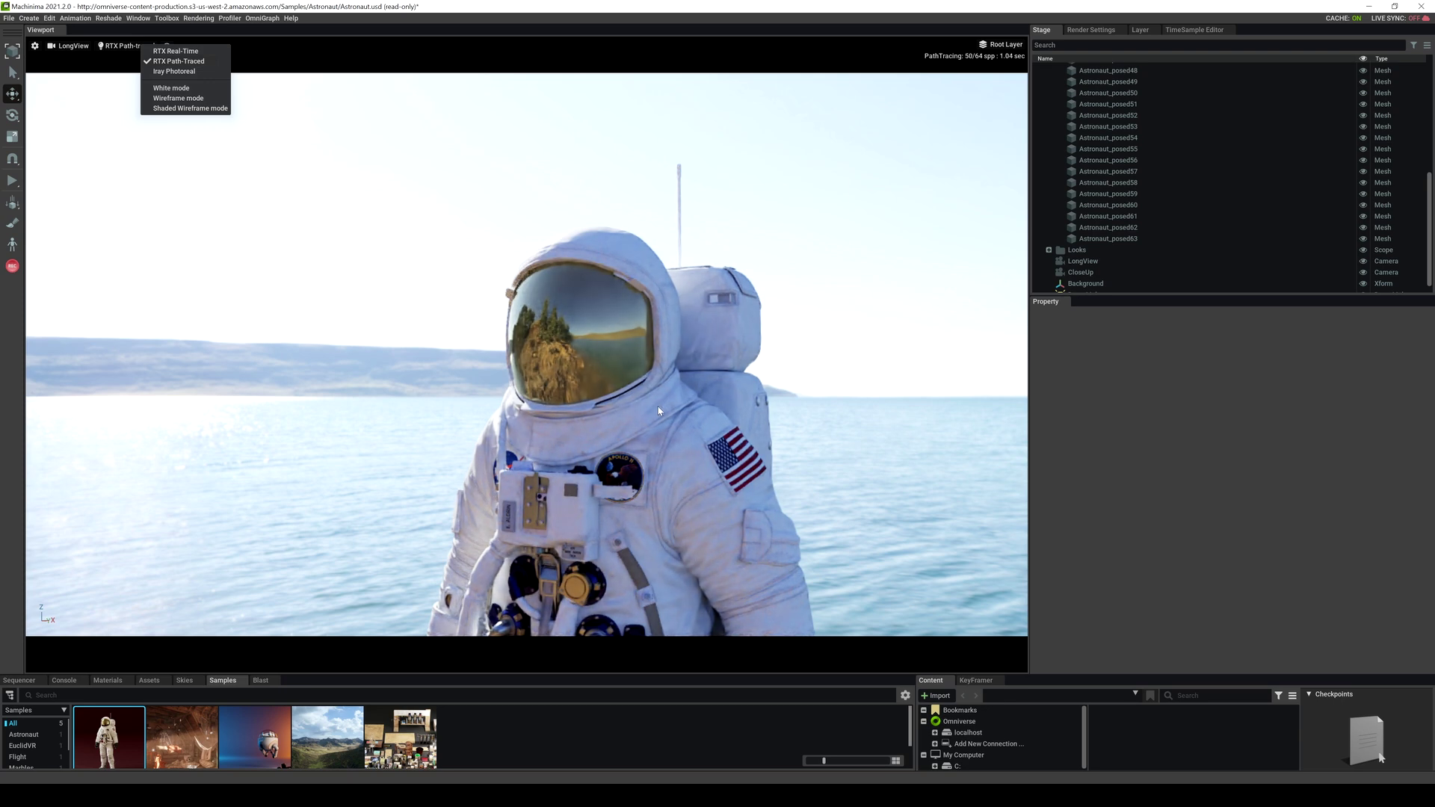
scroll(659, 414, up, 3)
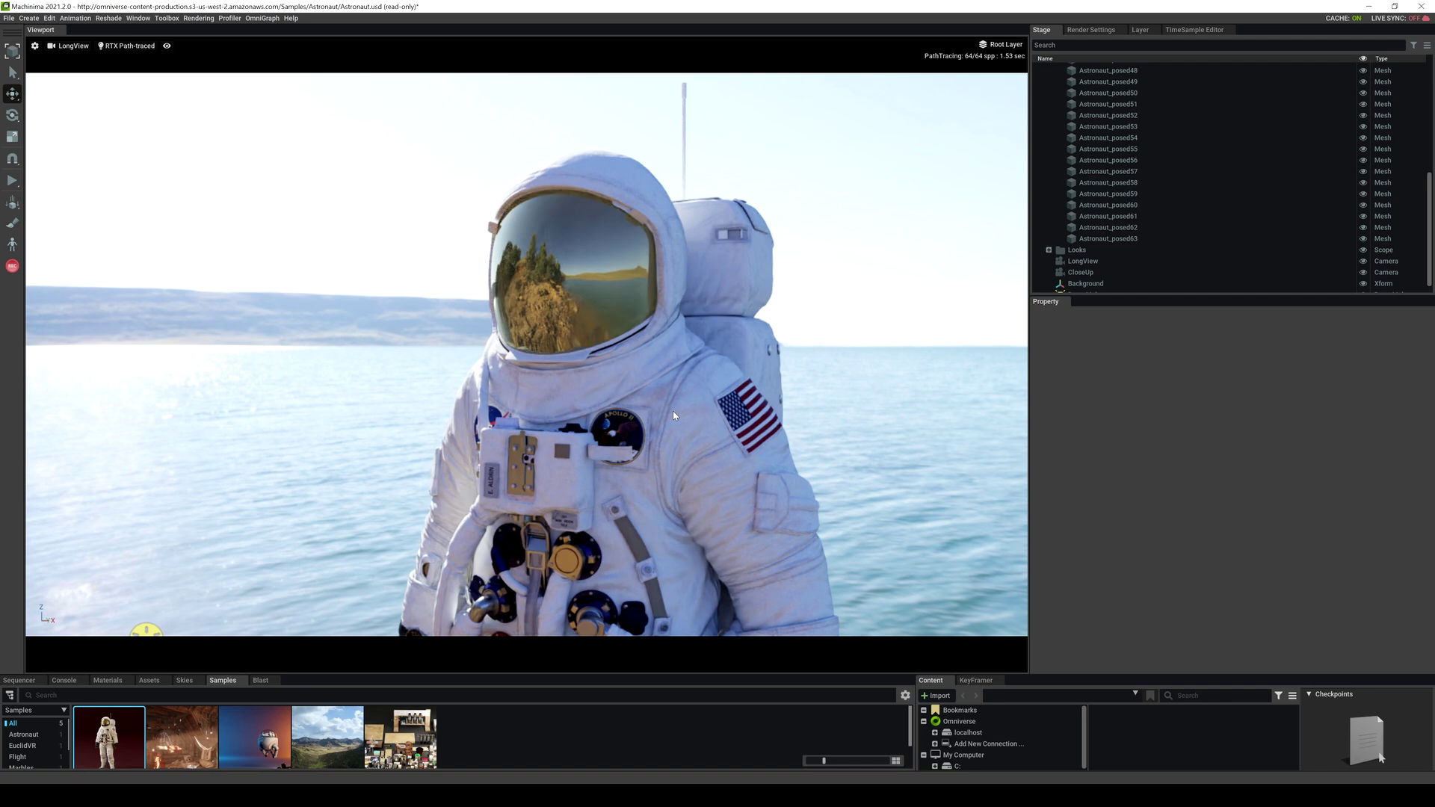
key(a)
right_drag(676, 381, 778, 384)
alt+drag(778, 385, 720, 380)
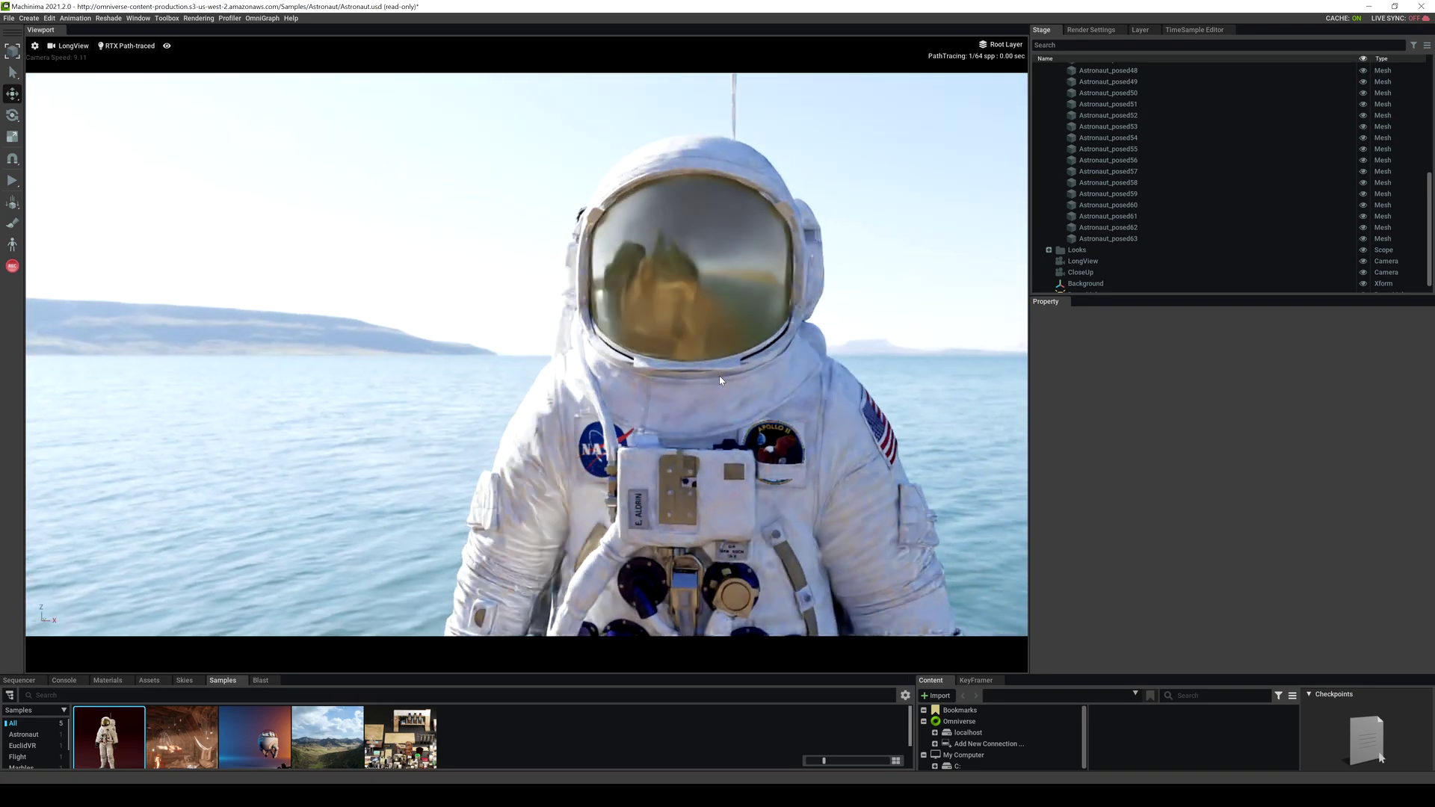
click(28, 18)
mouse_move(44, 73)
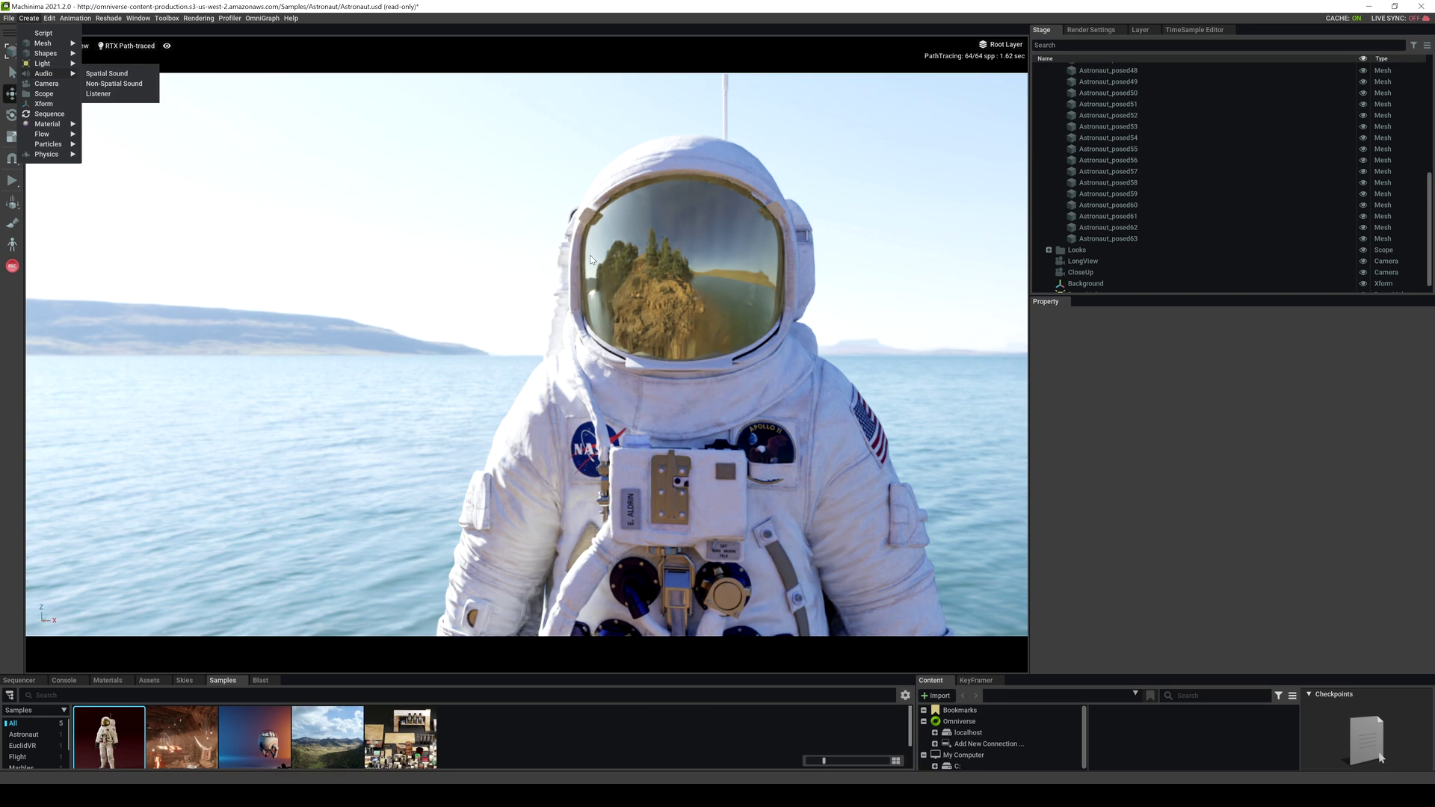
right_drag(590, 256, 616, 265)
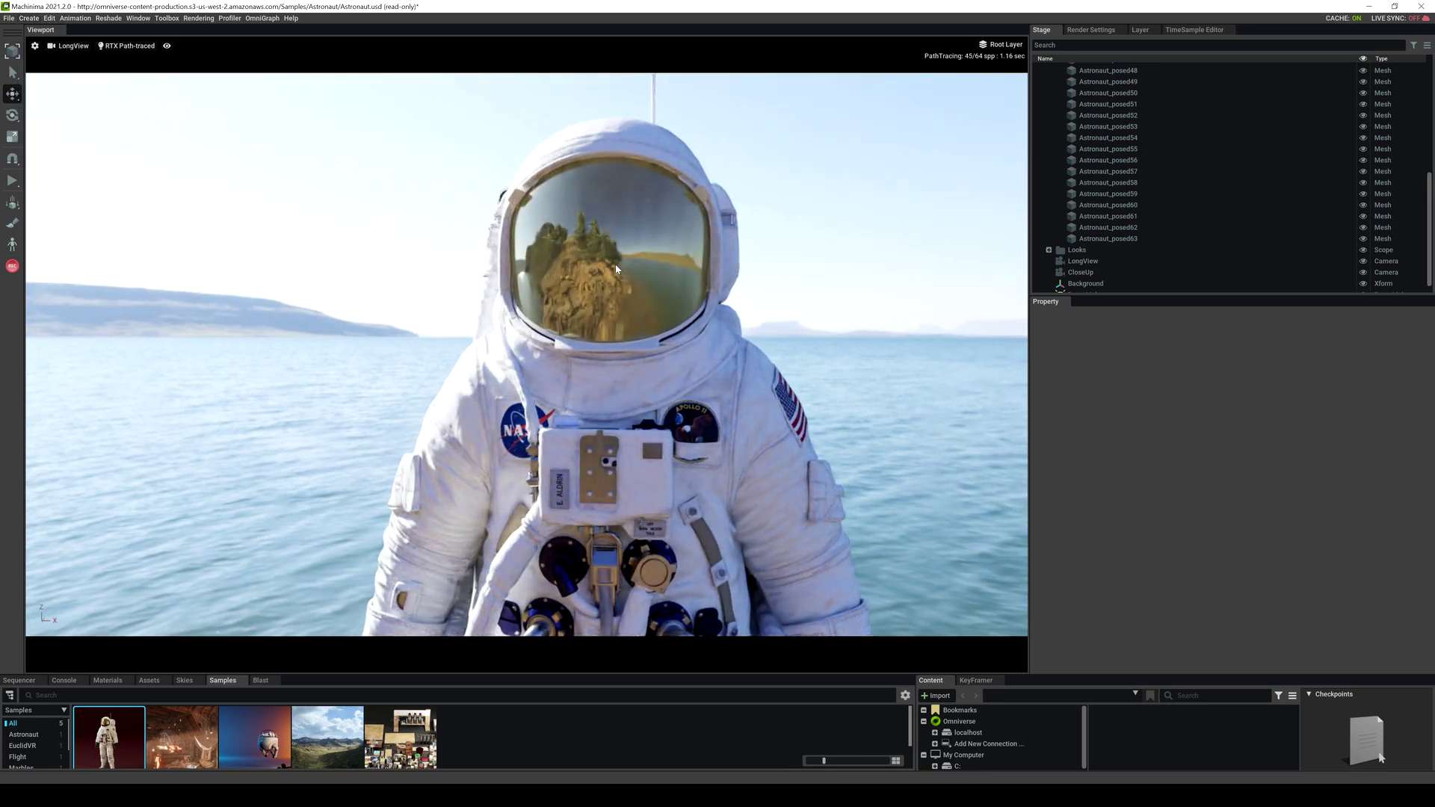